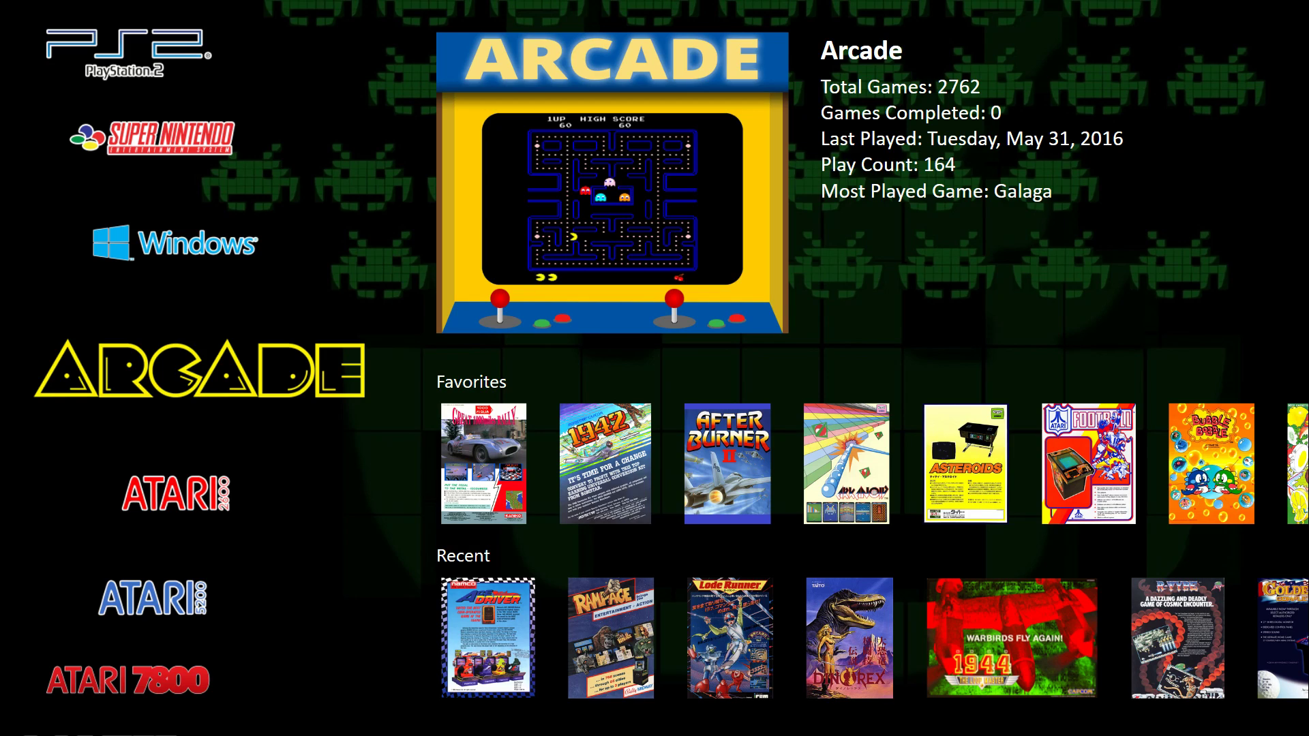
Spin the platform wheel past GameCube, Super Nintendo, Arcade, Sega Saturn, Dreamcast and Wii.
key("Up")
key("Up")
key("Up")
key("Up")
key("Up")
key("Up")
key("Up")
key("Up")
key("Up")
key("Up")
key("Up")
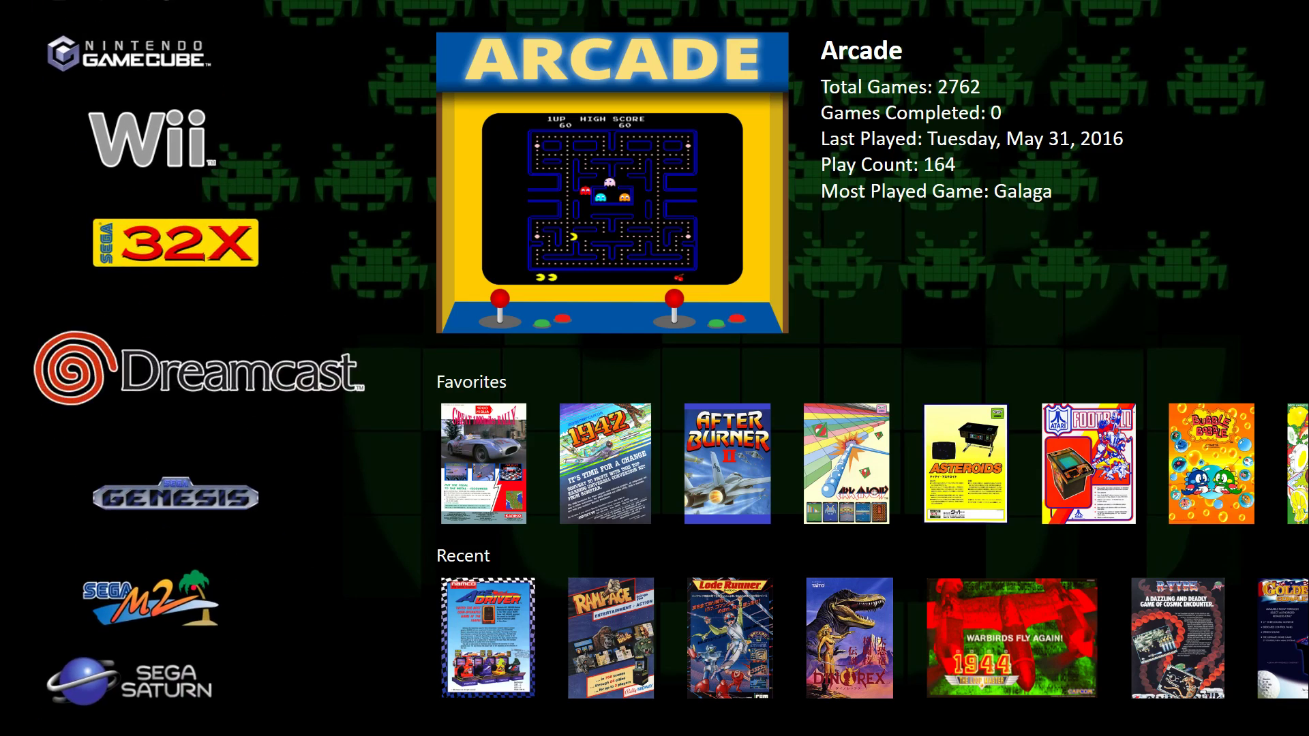
key("Up")
key("Up")
key("Up")
key("Up")
key("Up")
key("Up")
key("Up")
key("Up")
key("Up")
key("Up")
key("Up")
key("Up")
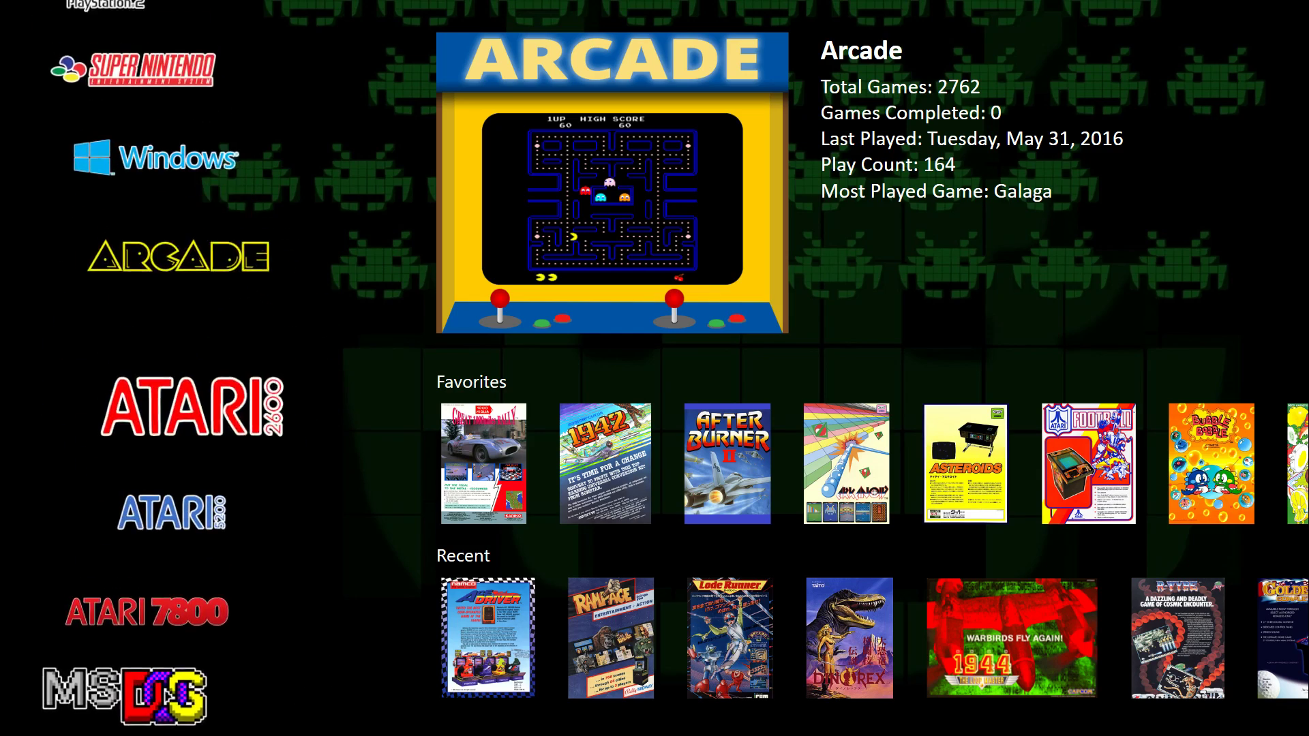
key("Up")
key("Up")
key("Up")
key("Up")
key("Up")
key("Up")
key("Up")
key("Up")
key("Up")
key("Up")
key("Up")
key("Up")
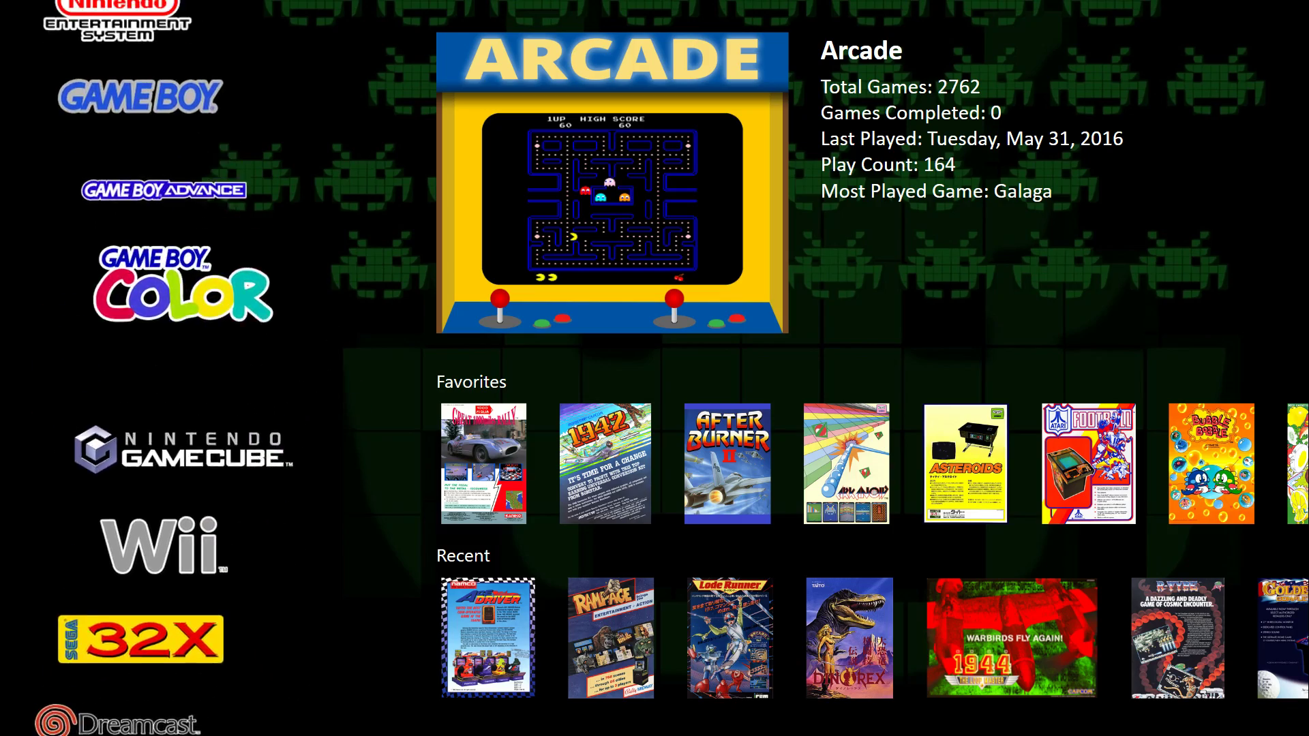
key("Up")
key("Up")
key("Up")
key("Up")
key("Up")
key("Up")
key("Up")
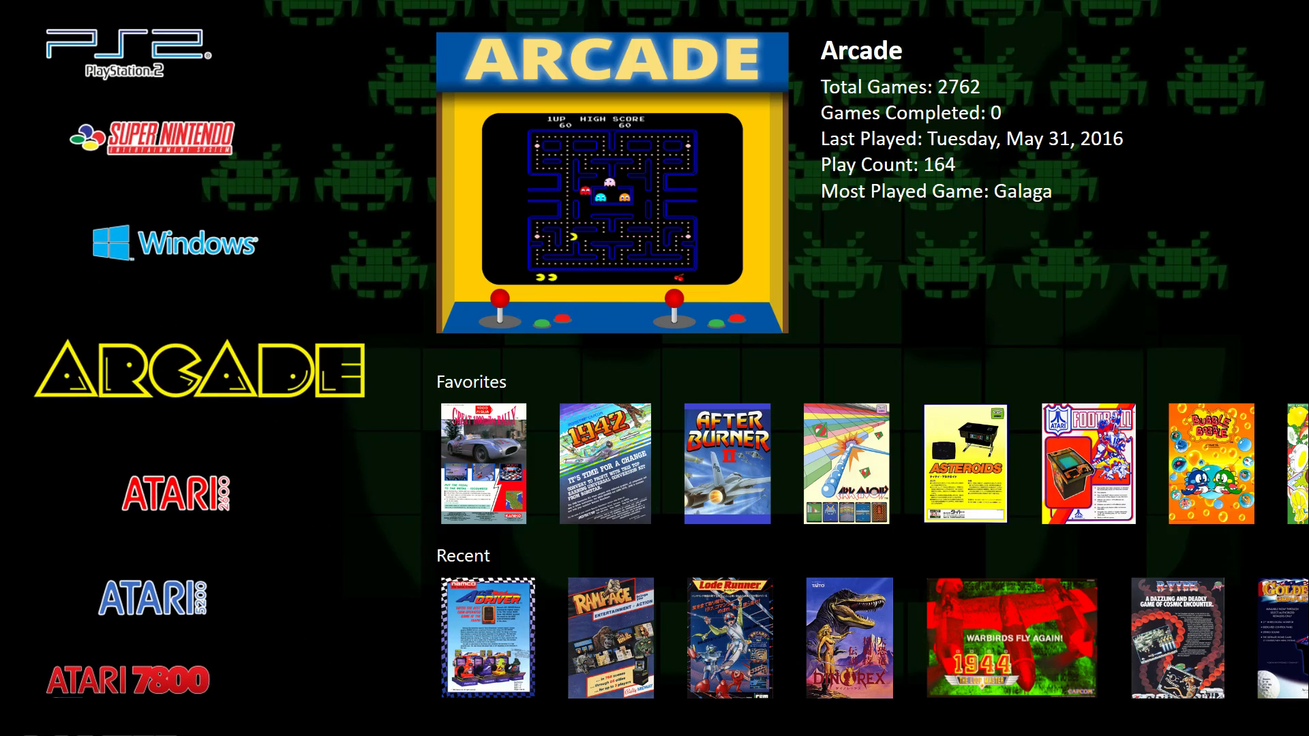
key("Up")
key("Up")
key("Up")
key("Up")
key("Up")
key("Up")
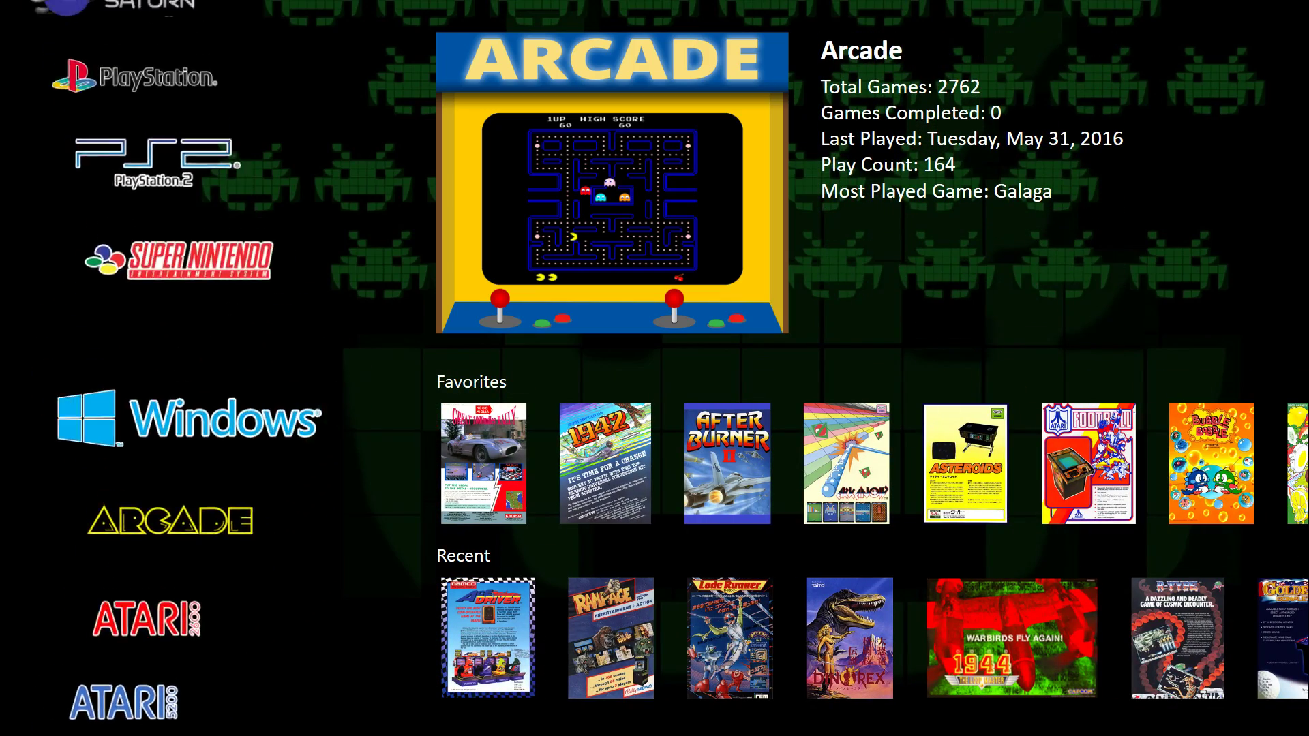
key("Up")
key("Up")
key("Up")
key("Up")
key("Up")
key("Up")
key("Up")
key("Up")
key("Up")
key("Up")
key("Up")
key("Up")
key("Up")
key("Up")
key("Up")
key("Up")
key("Up")
key("Up")
key("Up")
key("Up")
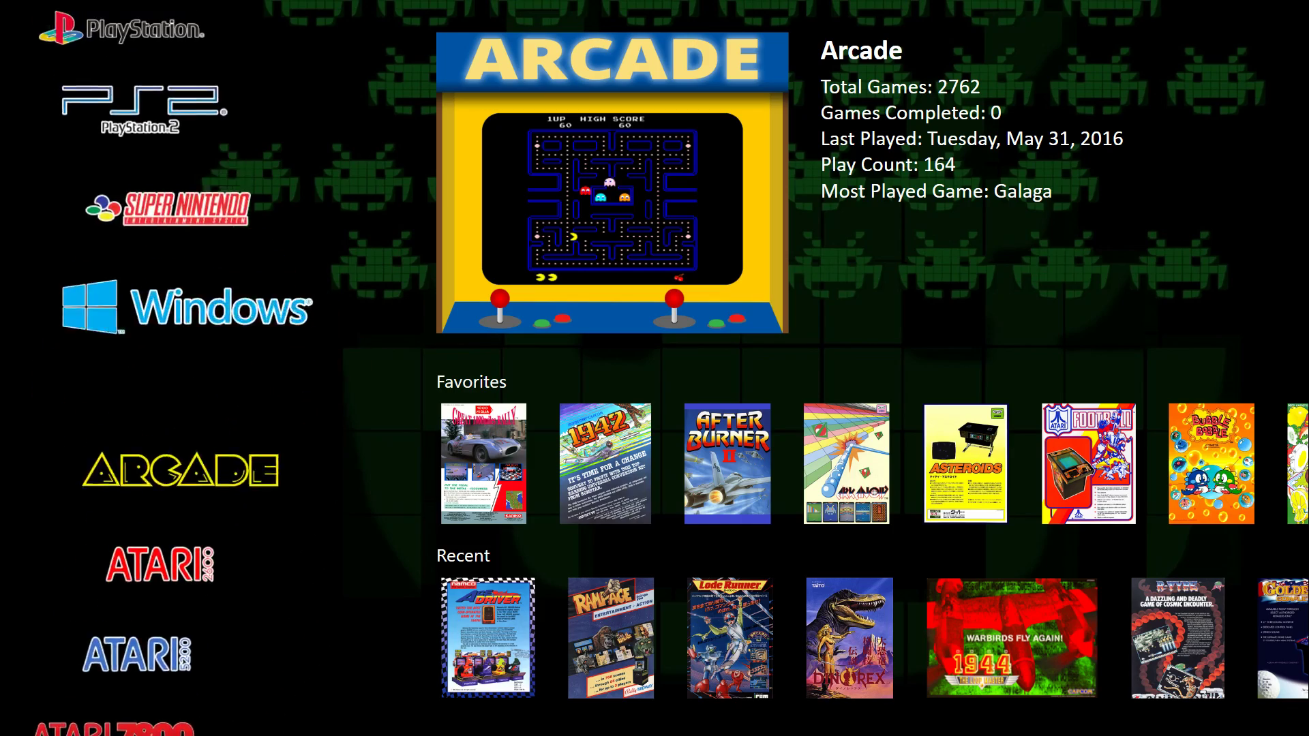
key("Up")
key("Up")
key("Up")
key("Up")
key("Up")
key("Up")
key("Up")
key("Up")
key("Up")
key("Up")
key("Up")
key("Up")
key("Up")
key("Up")
key("Up")
key("Up")
key("Up")
key("Up")
key("Up")
key("Up")
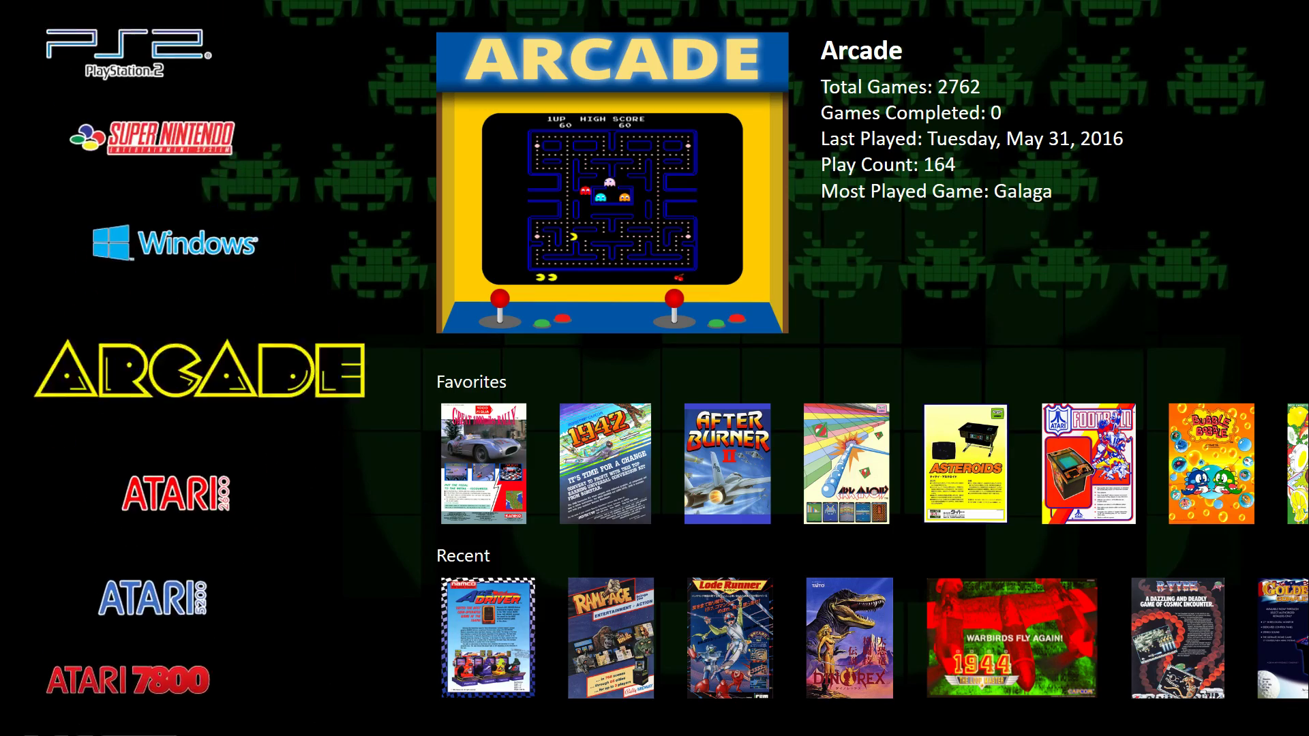
key("Up")
key("Up")
key("Up")
key("Up")
key("Up")
key("Up")
key("Up")
key("Up")
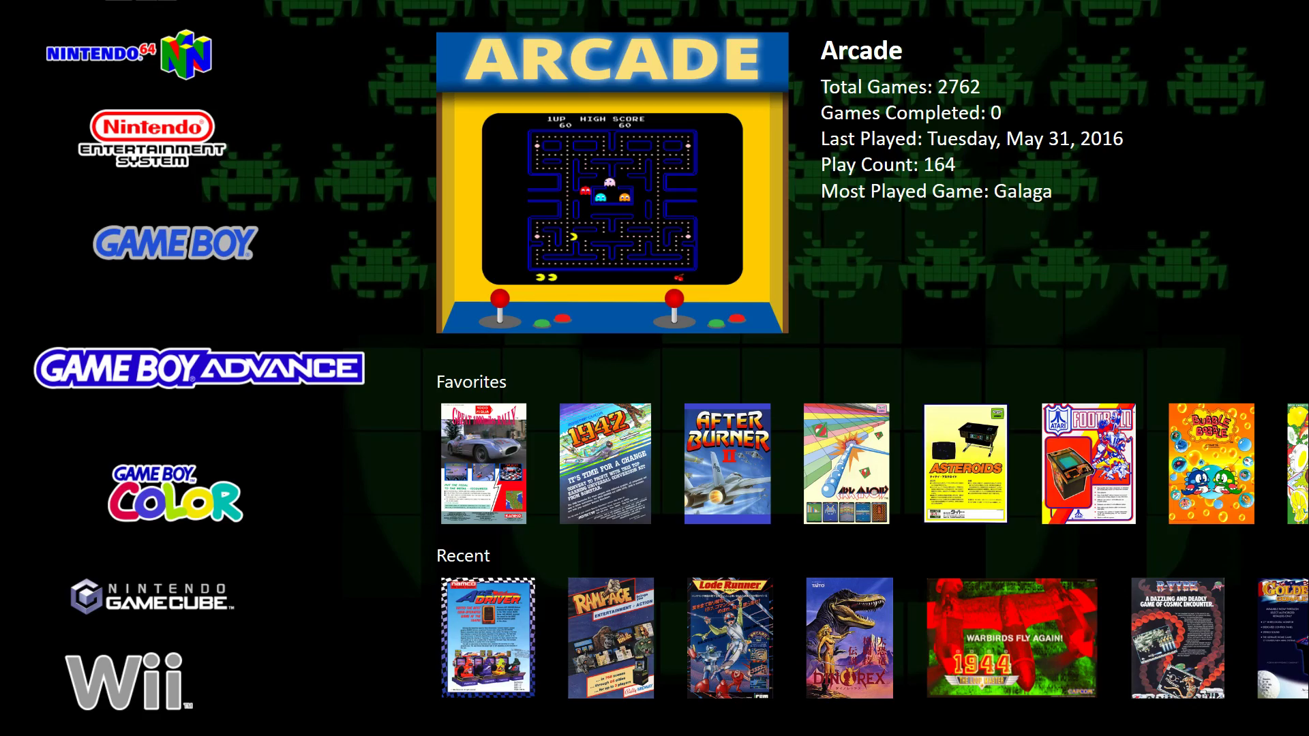
key("Up")
key("Up")
key("Up")
key("Up")
key("Up")
key("Up")
key("Up")
key("Up")
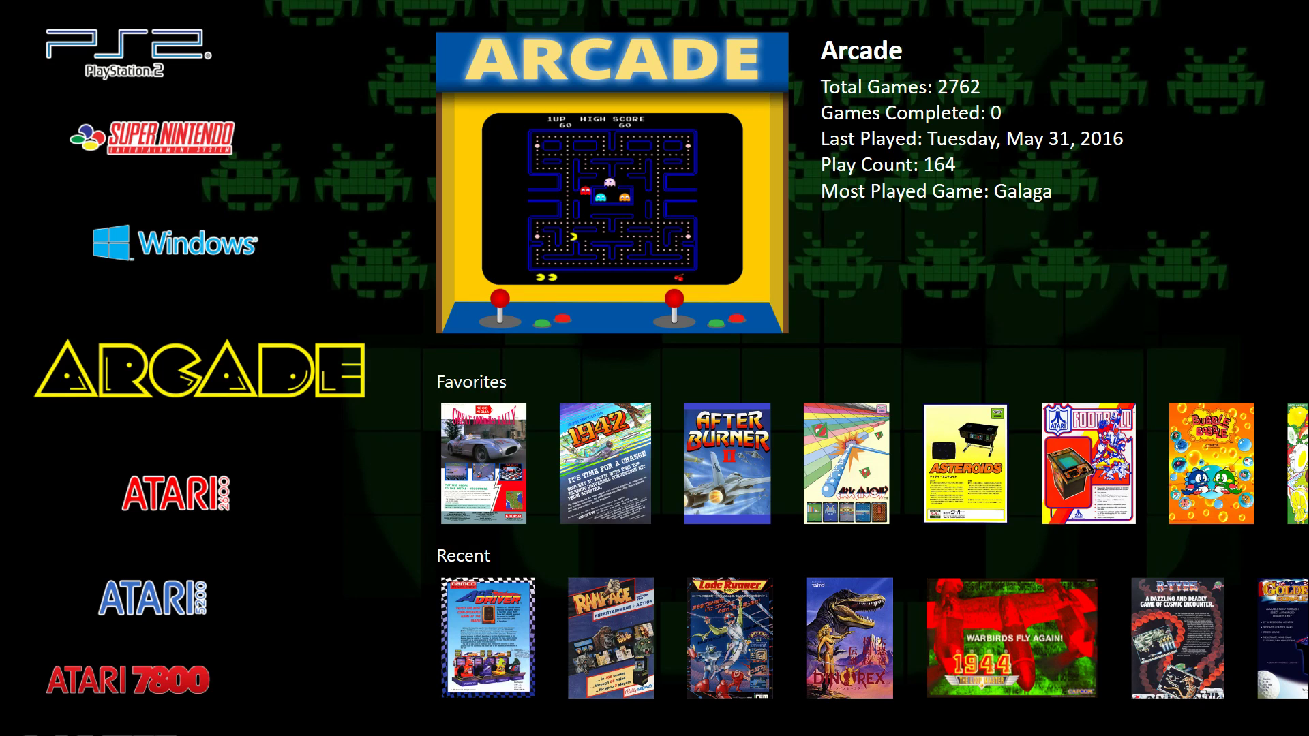
key("Up")
key("Up")
key("Up")
key("Up")
key("Up")
key("Up")
key("Up")
key("Up")
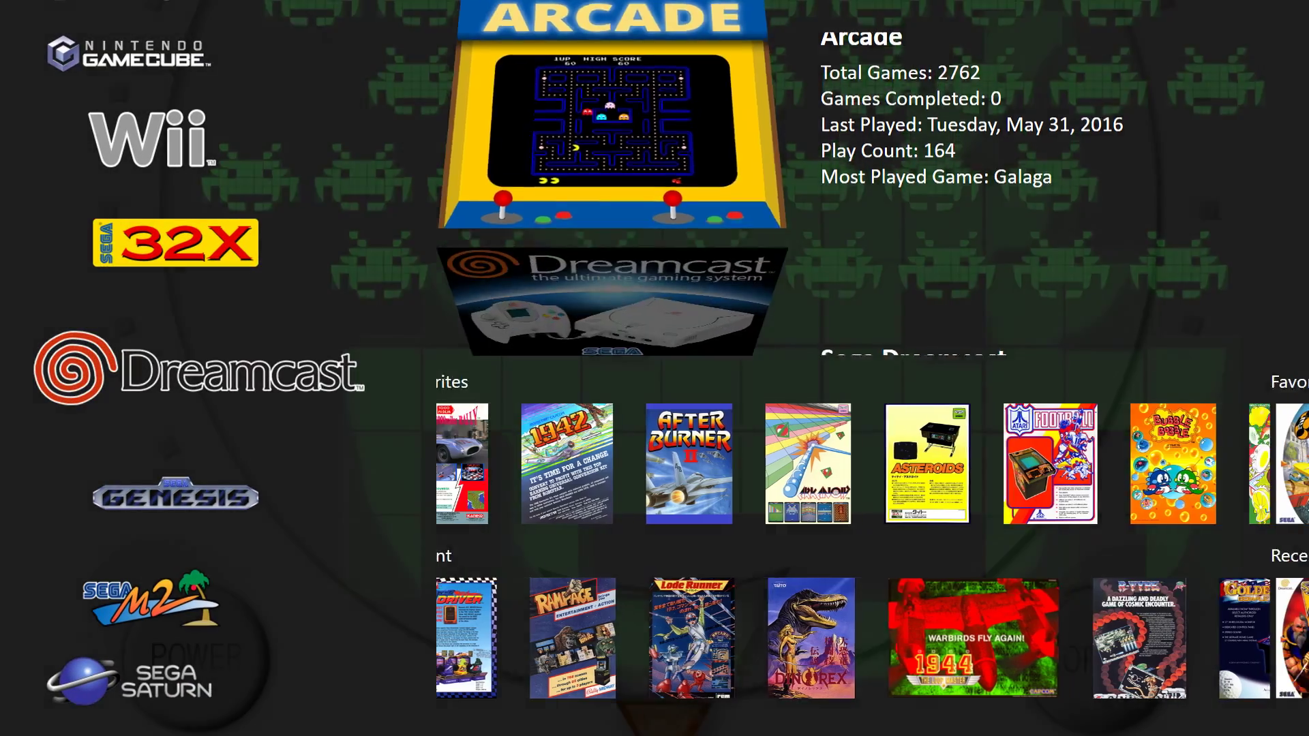
key("Up")
key("Up")
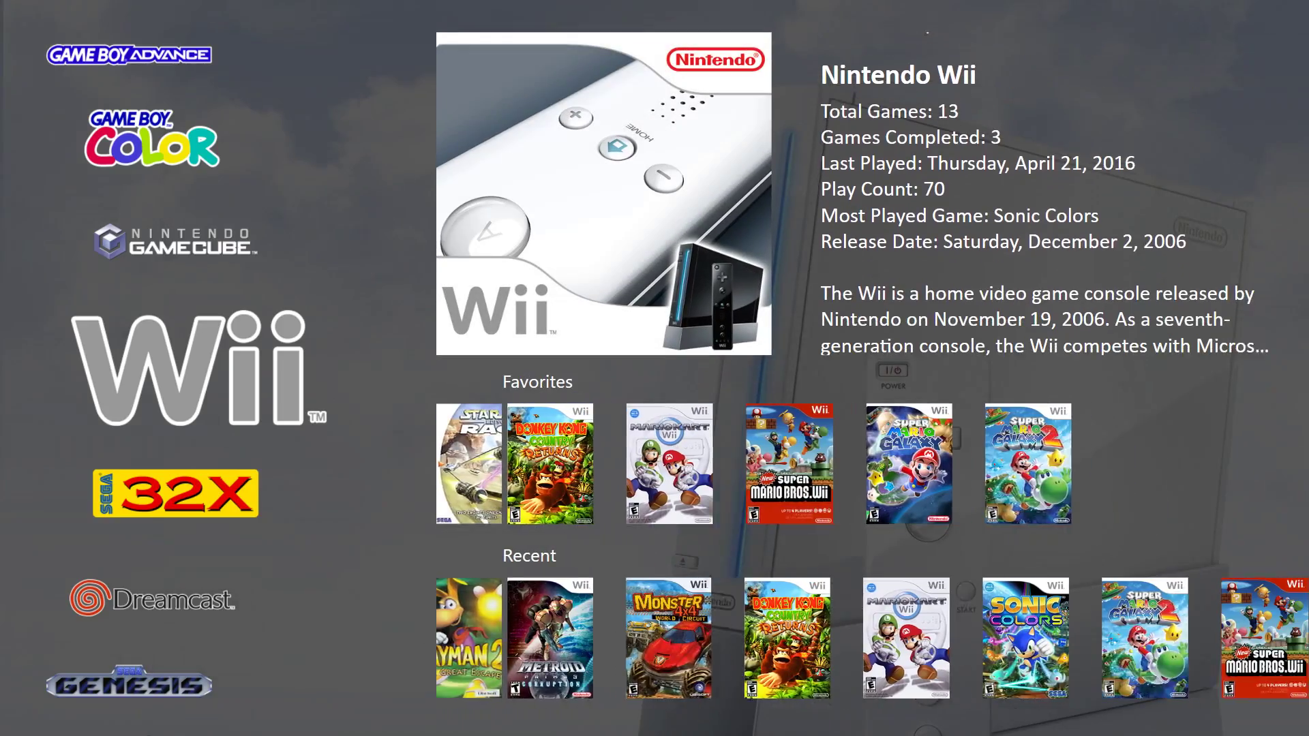
key("Up")
key("Up")
key("Up")
key("Up")
key("Up")
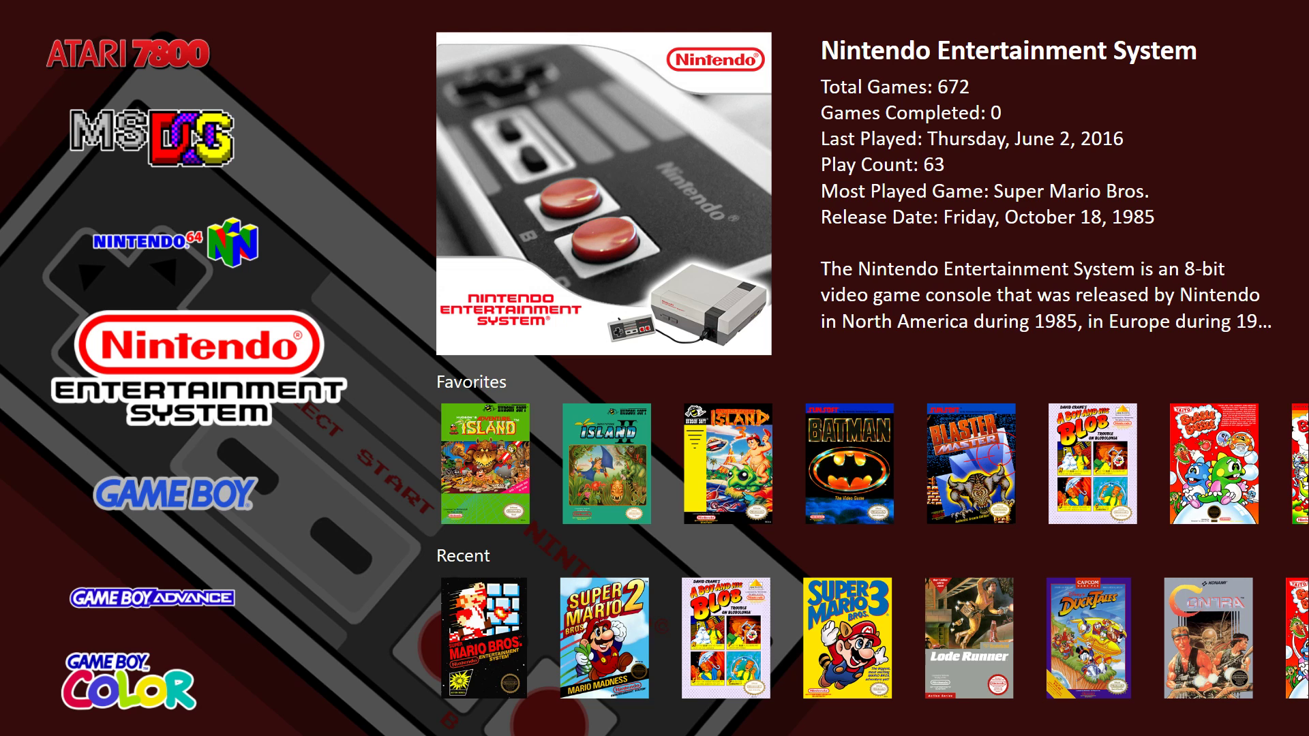
Land on Nintendo Entertainment System and open its games at Adventure Island.
key("Up")
key("Up")
key("Up")
key("Up")
key("Up")
key("Up")
key("Up")
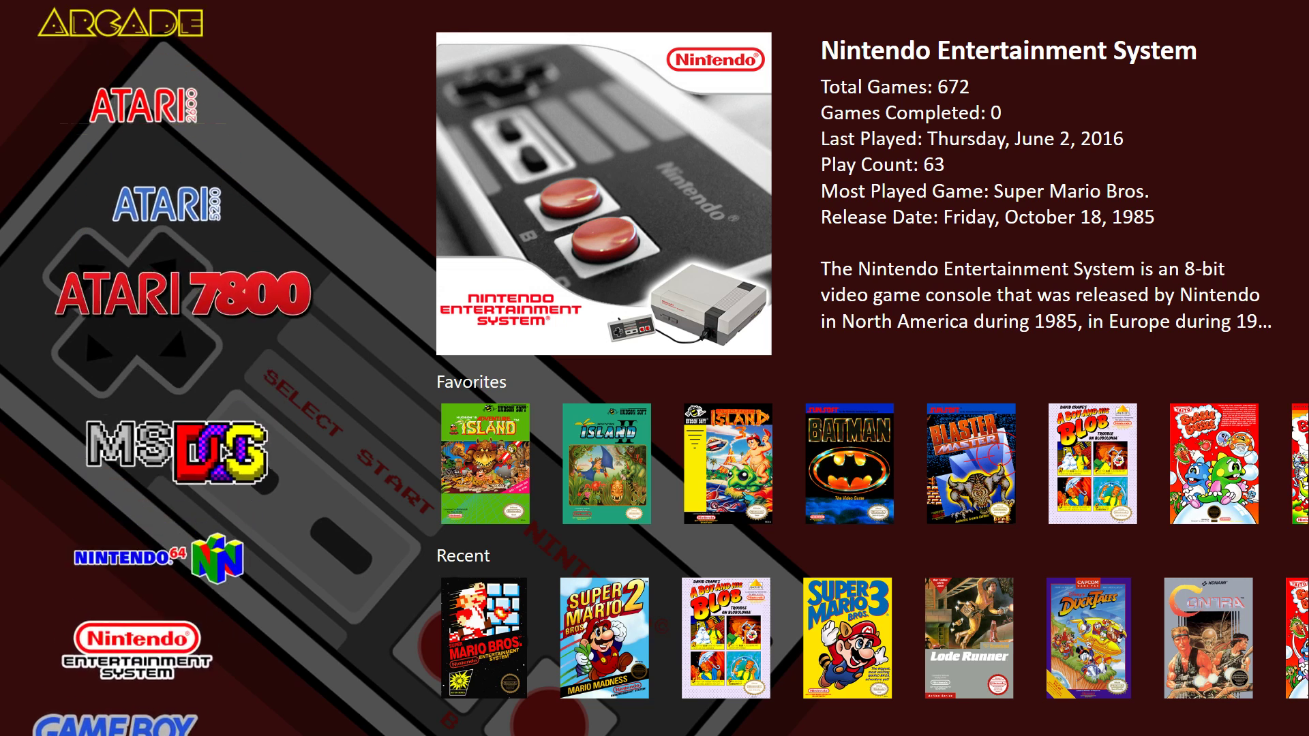
key("Down")
key("Down")
key("Down")
key("Down")
key("Down")
key("Down")
key("Down")
key("Down")
key("Down")
key("Down")
key("Down")
key("Down")
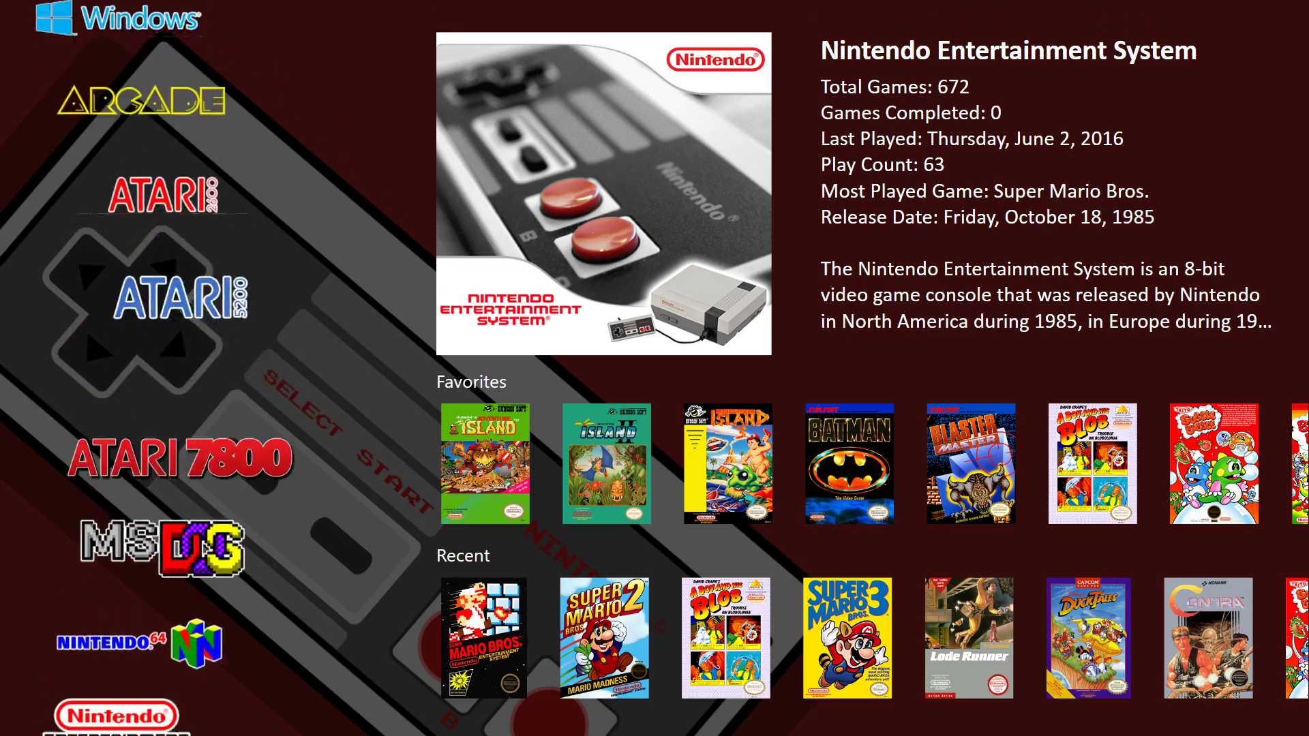
key("Down")
key("Down")
key("Down")
key("Down")
key("Down")
key("Down")
key("Down")
key("Down")
key("Down")
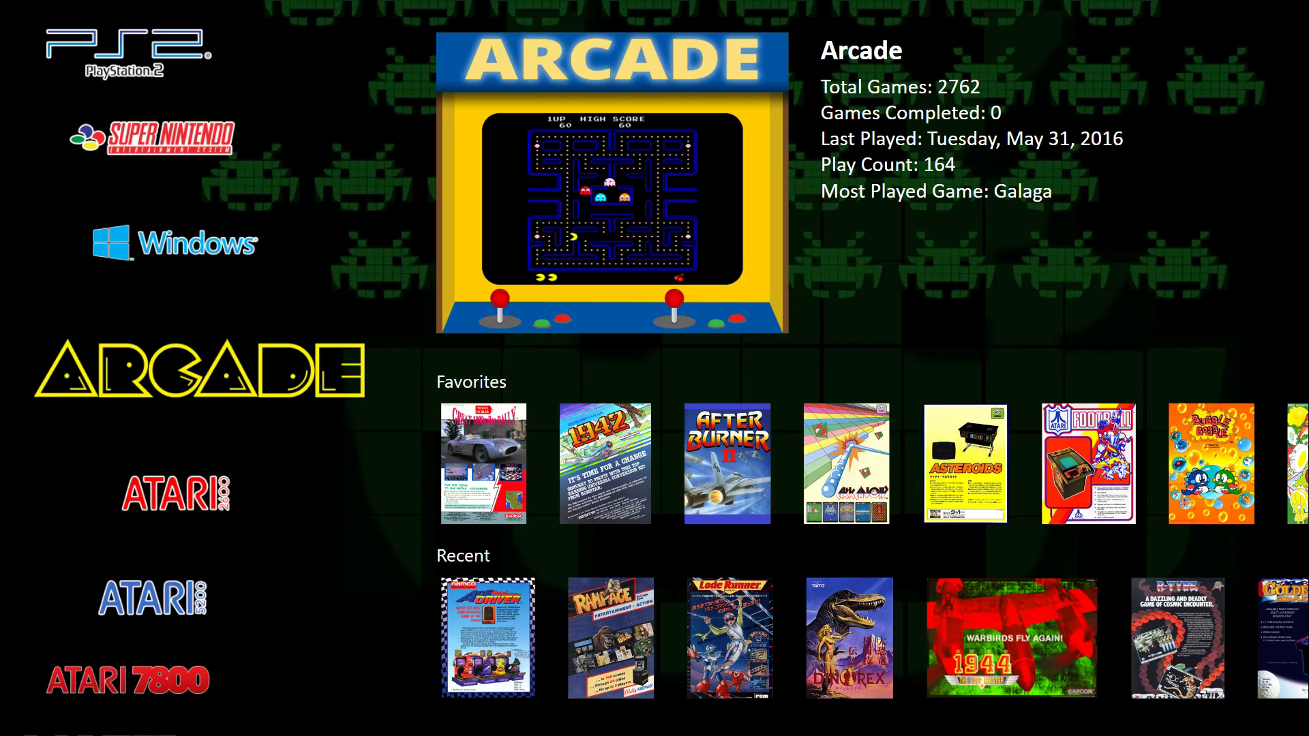
key("Down")
key("Down")
key("Down")
key("Down")
key("Down")
key("Down")
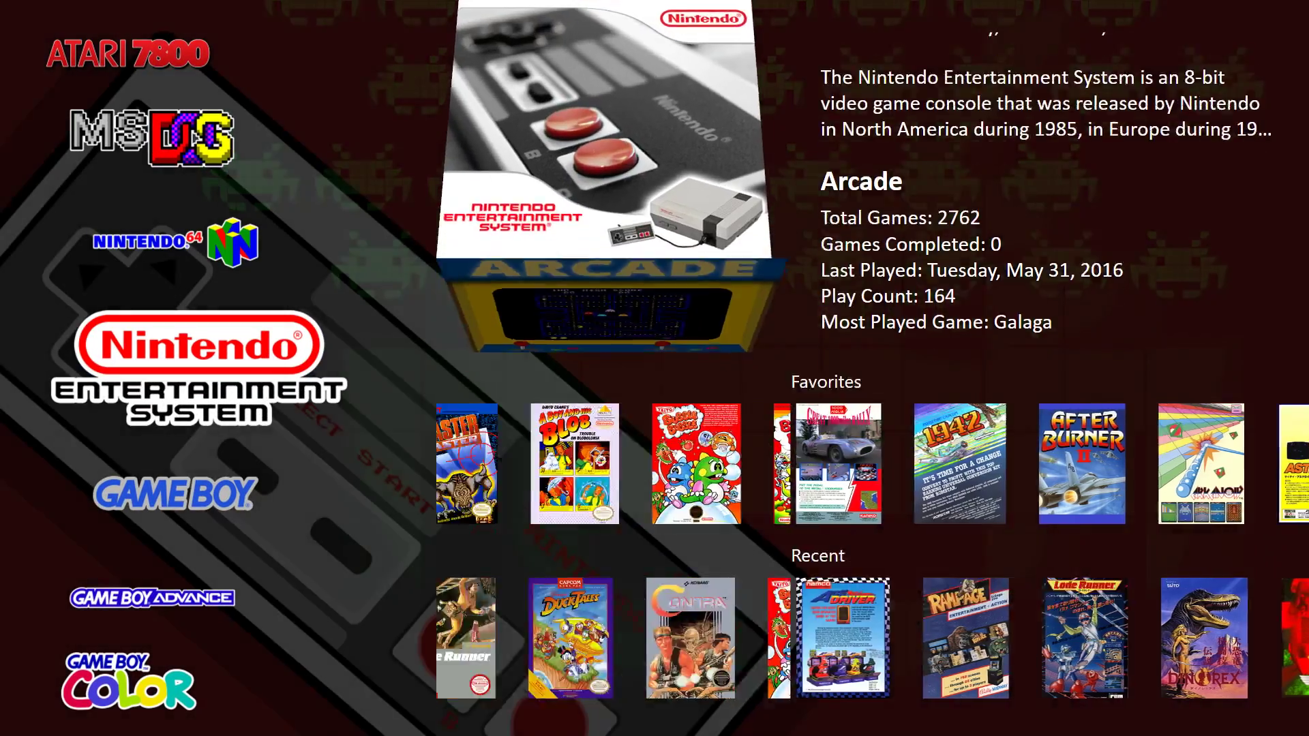
key("Return")
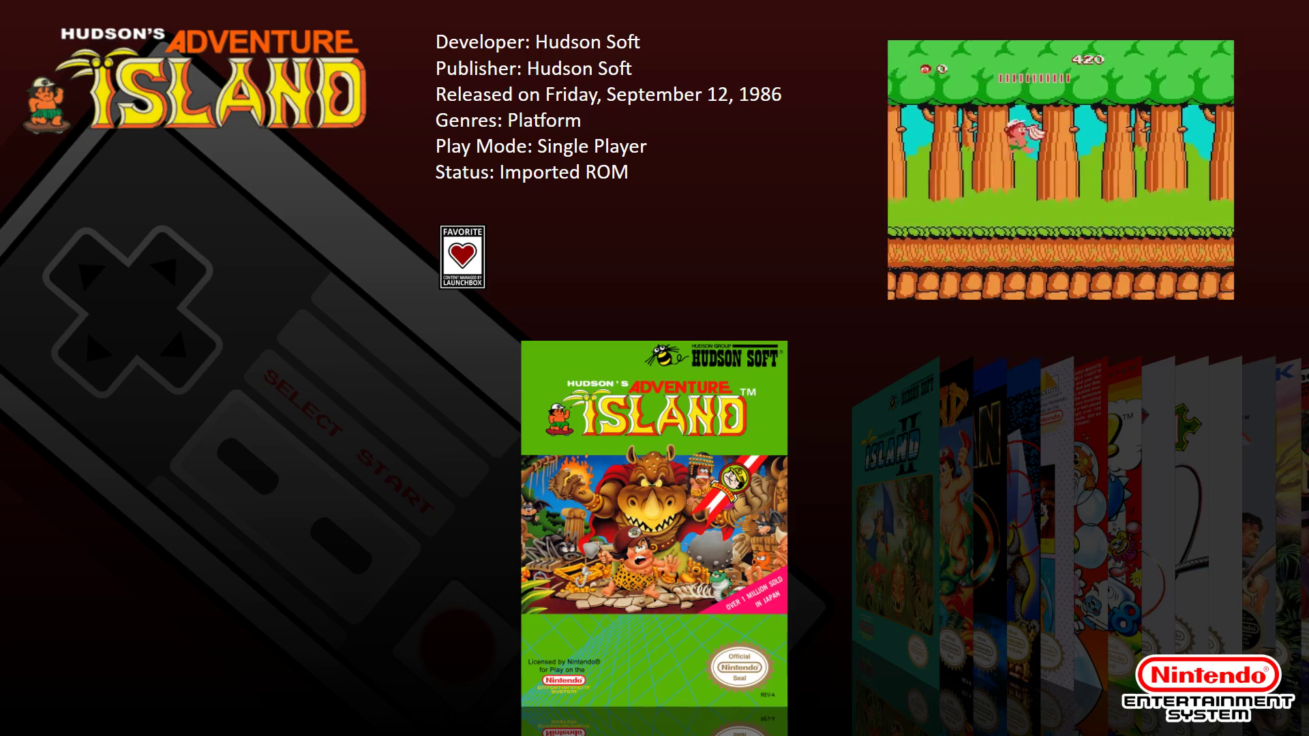
Browse the NES coverflow through Excitebike, Maniac Mansion and Faxanadu back to Dragon Warrior II.
key("Right")
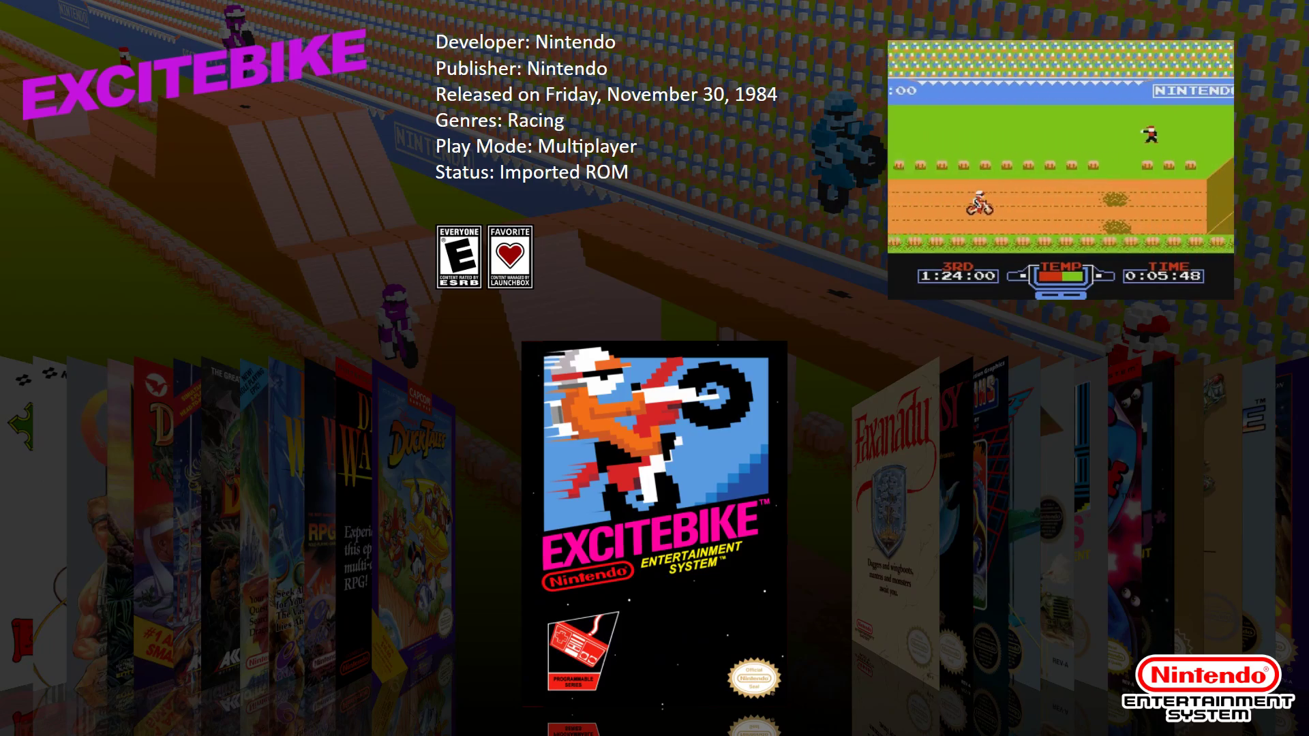
key("Right")
key("Left")
key("Right")
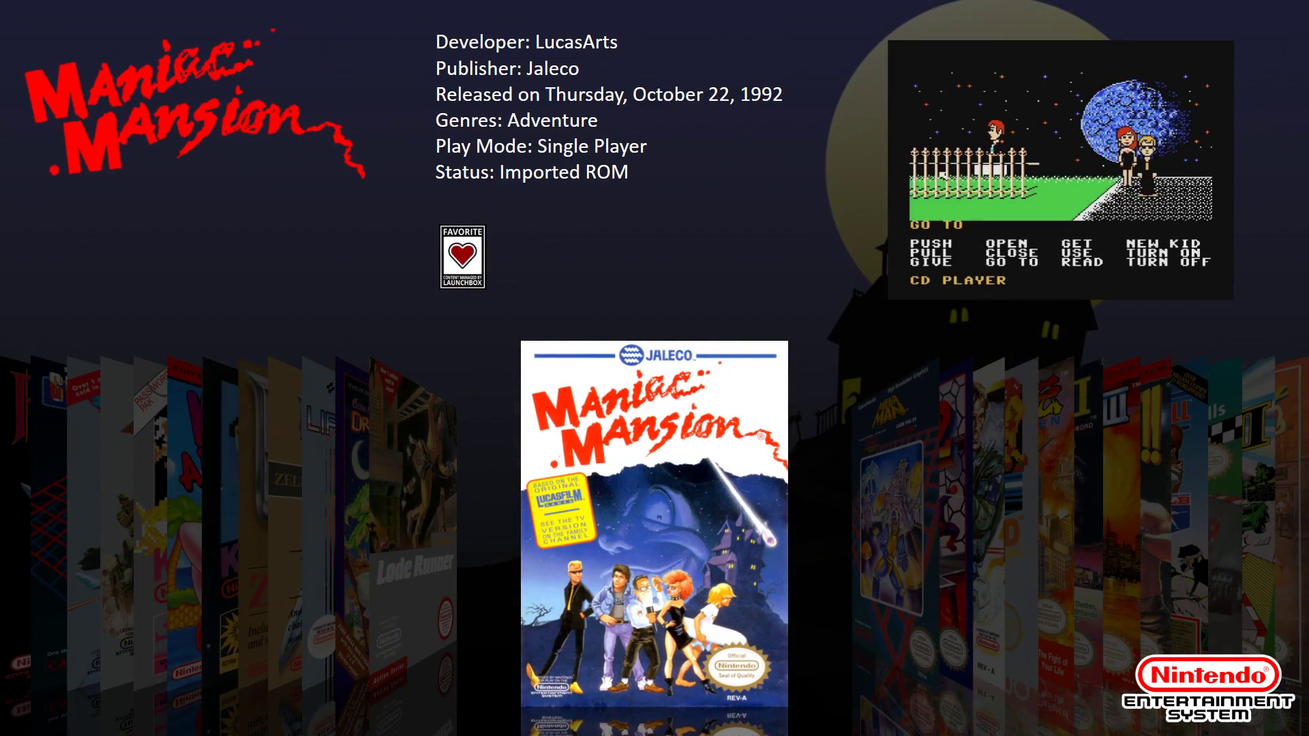
key("Left")
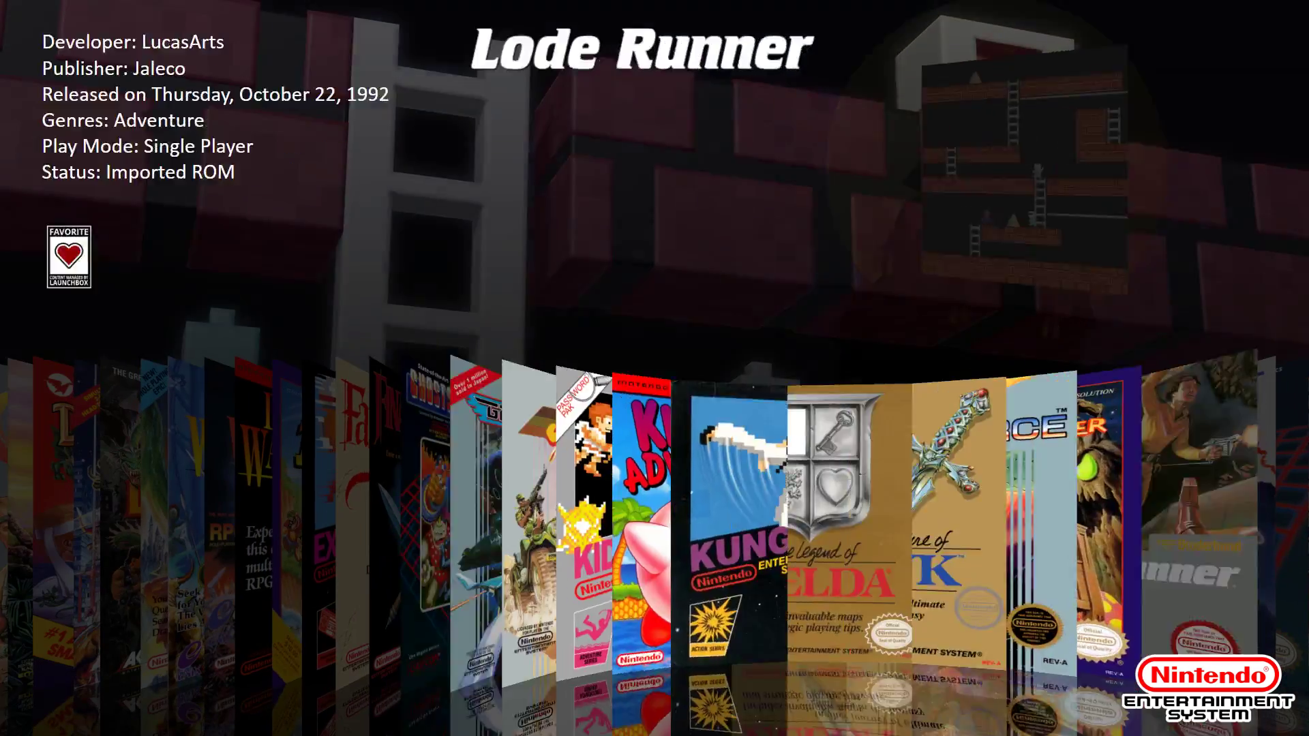
key("Left")
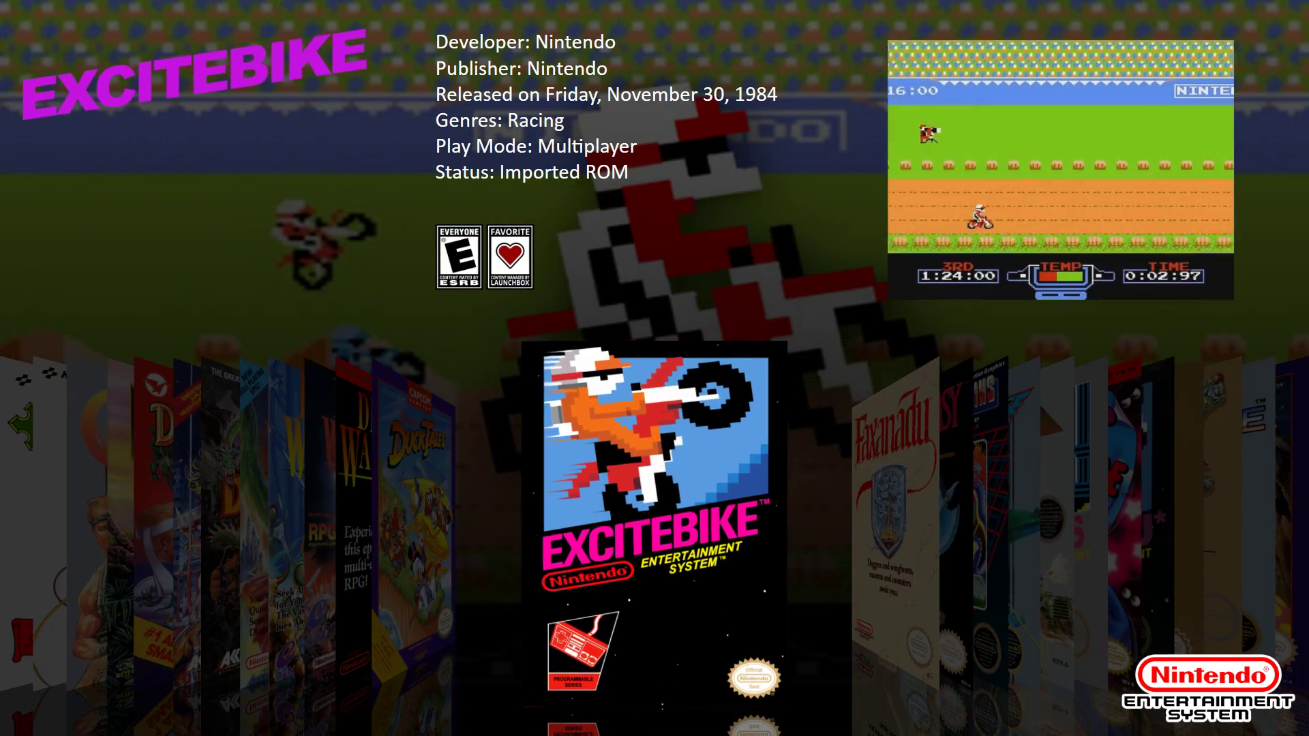
key("Left")
key("Left")
key("Left")
key("Left")
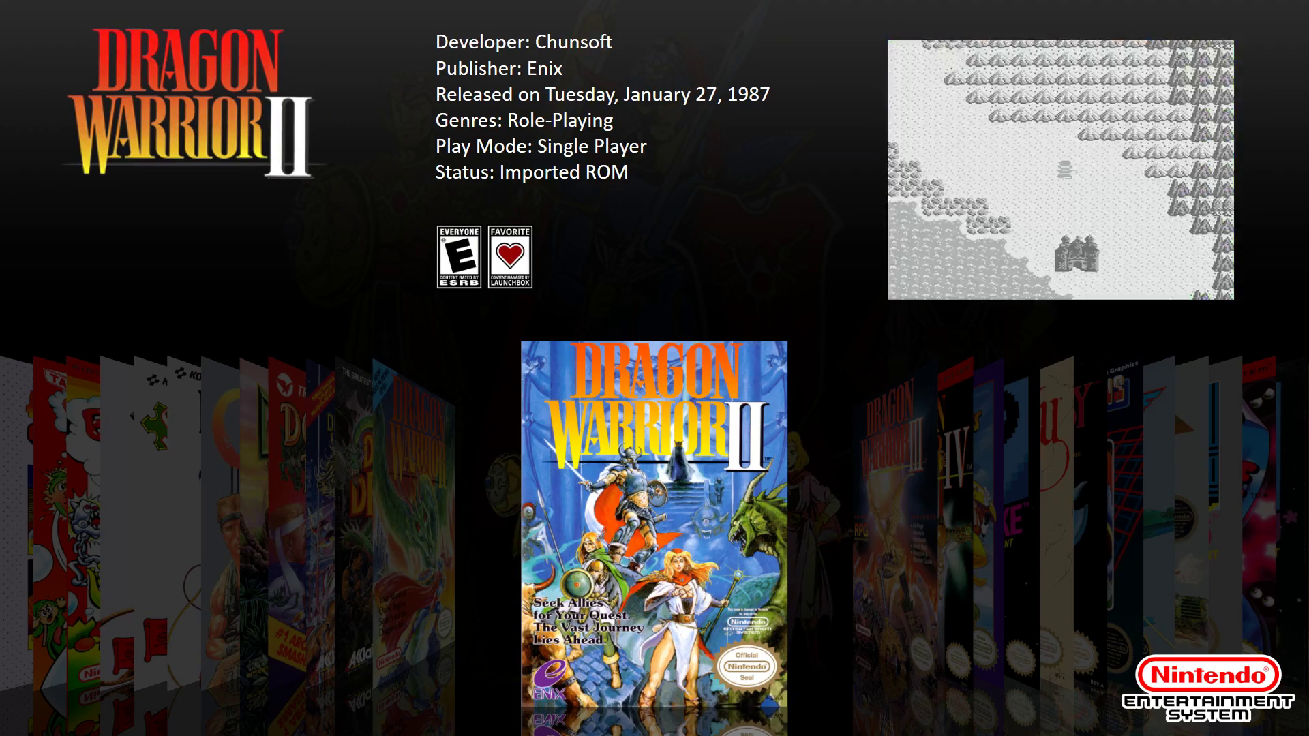
Spin forward past Ghosts'n Goblins and Gradius, wrapping around, then settle on Bases Loaded.
key("Right")
key("Right")
key("Right")
key("Right")
key("Right")
key("Right")
key("Right")
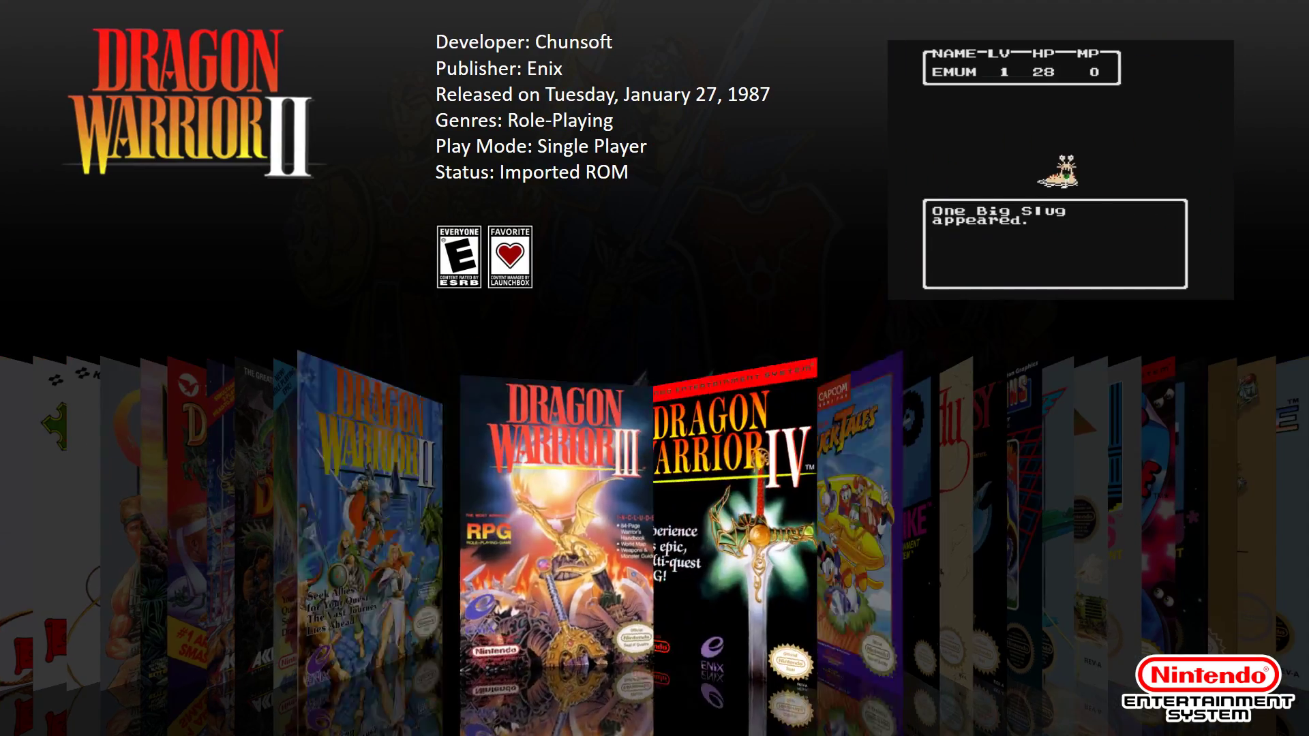
key("Right")
key("Right")
key("Right")
key("Right")
key("Right")
key("Right")
key("Right")
key("Right")
key("Right")
key("Right")
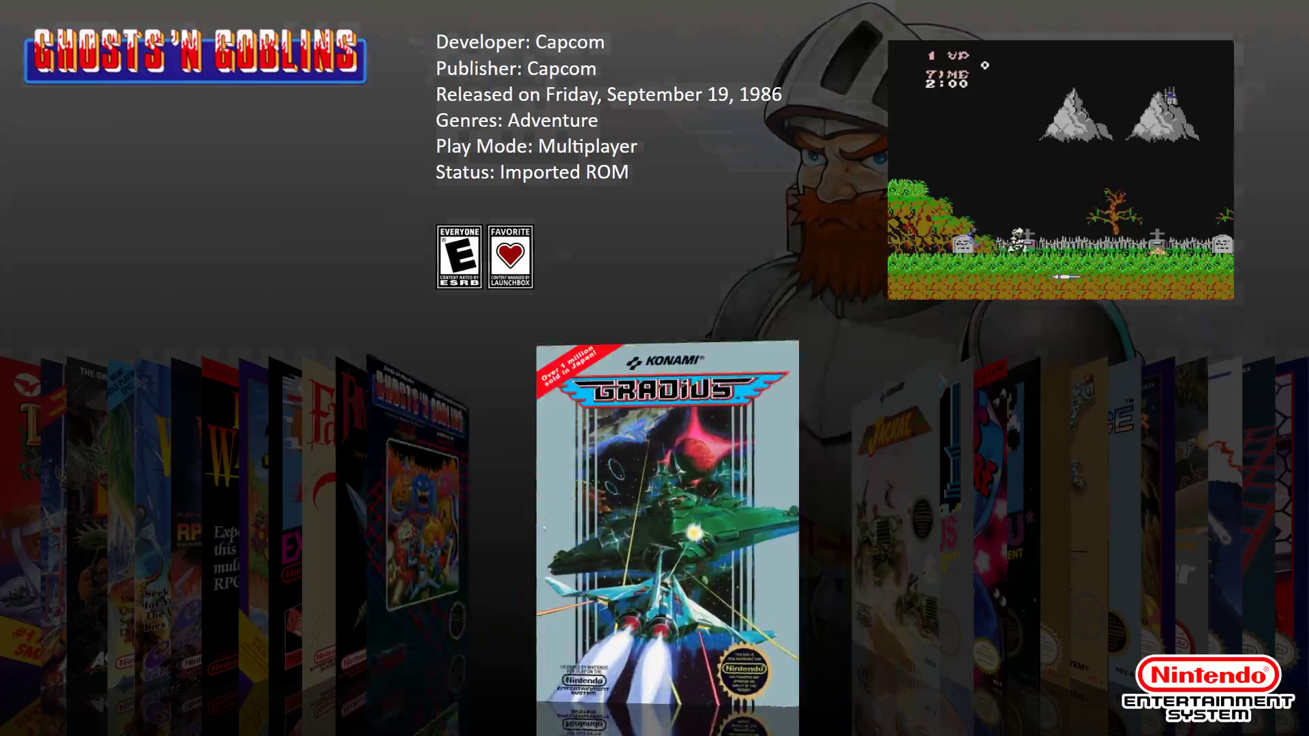
key("Right")
key("Right")
key("Right")
key("Right")
key("Right")
key("Right")
key("Right")
key("Right")
key("Right")
key("Right")
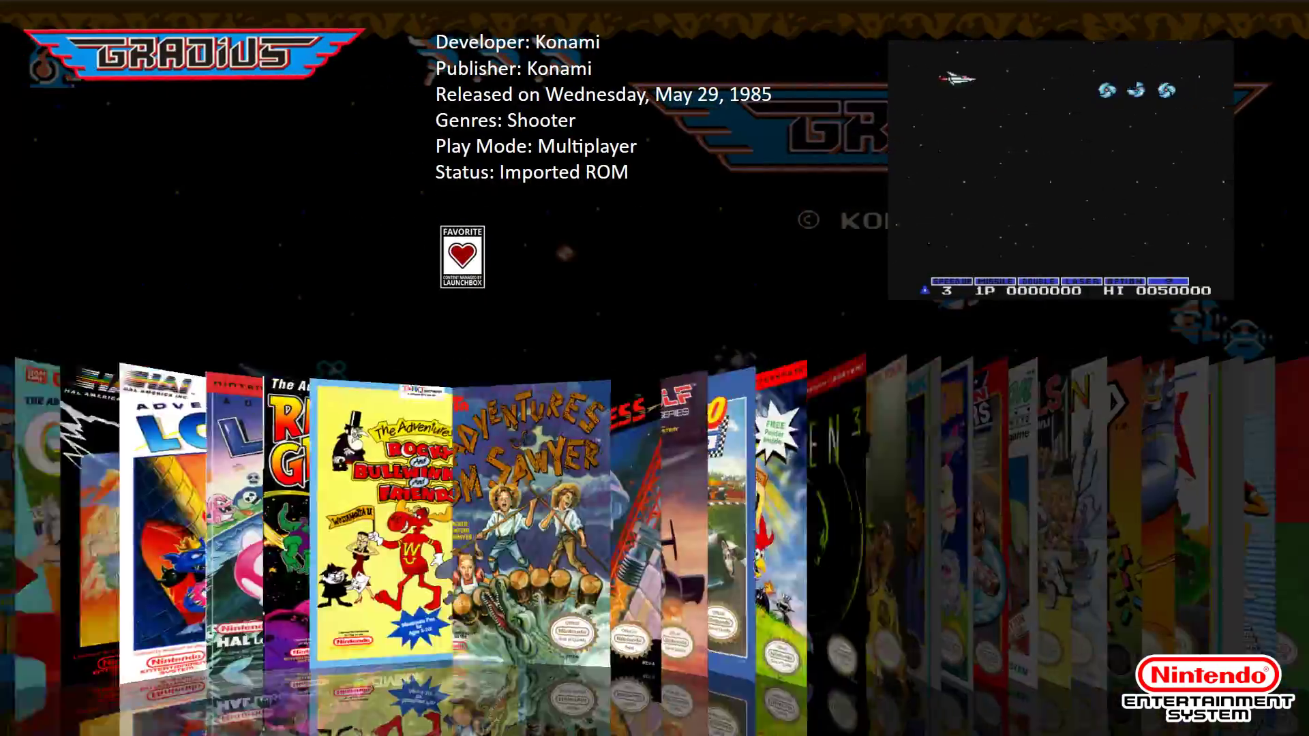
key("Right")
key("Right")
key("Right")
key("Right")
key("Right")
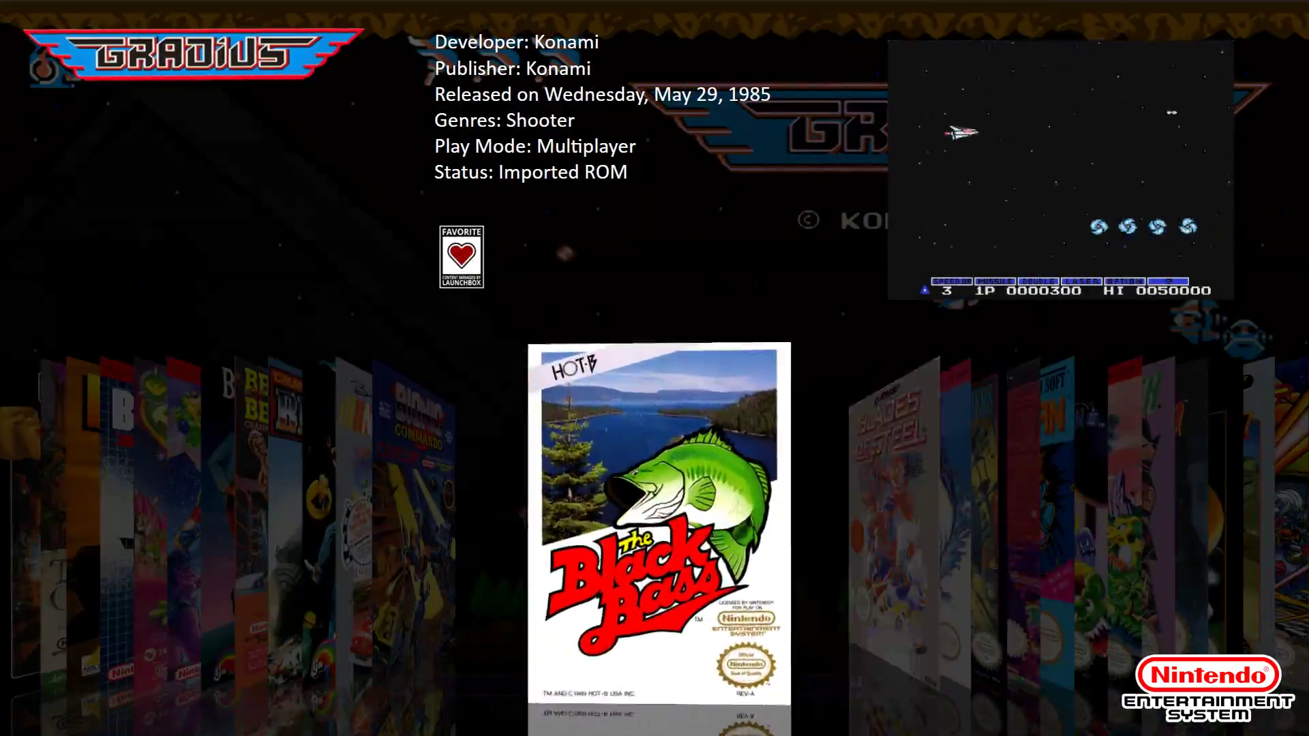
key("Left")
key("Left")
key("Left")
key("Left")
key("Left")
key("Left")
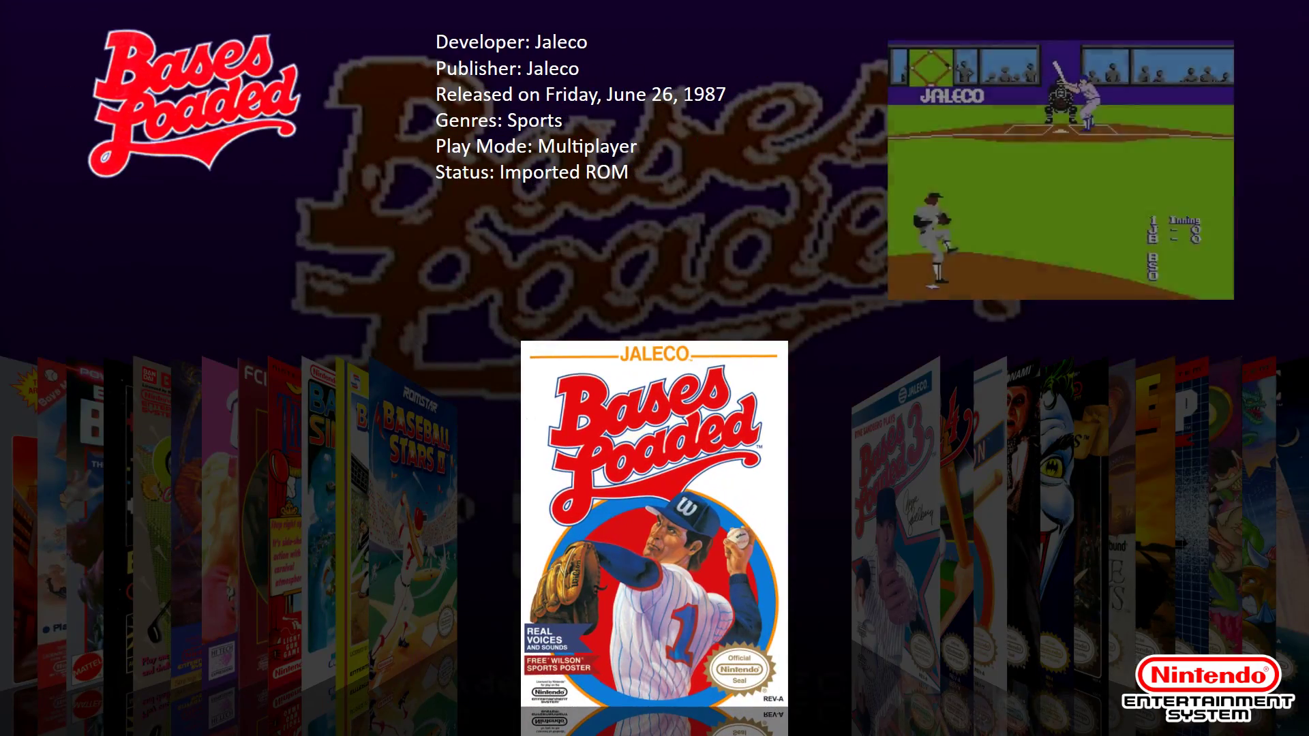
Jump through the number, A and B titles, then browse back past Dance Aerobics and Conan to Code Name Viper.
key("Right")
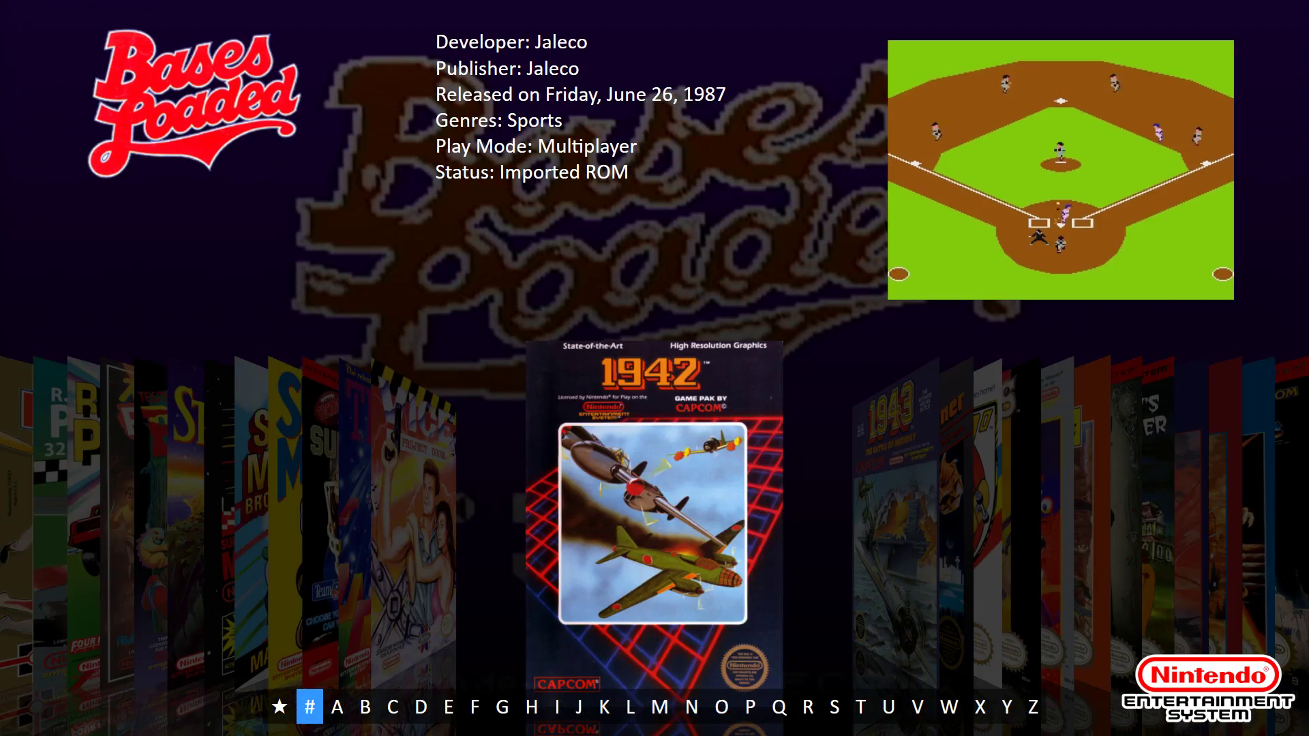
key("Right")
key("Right")
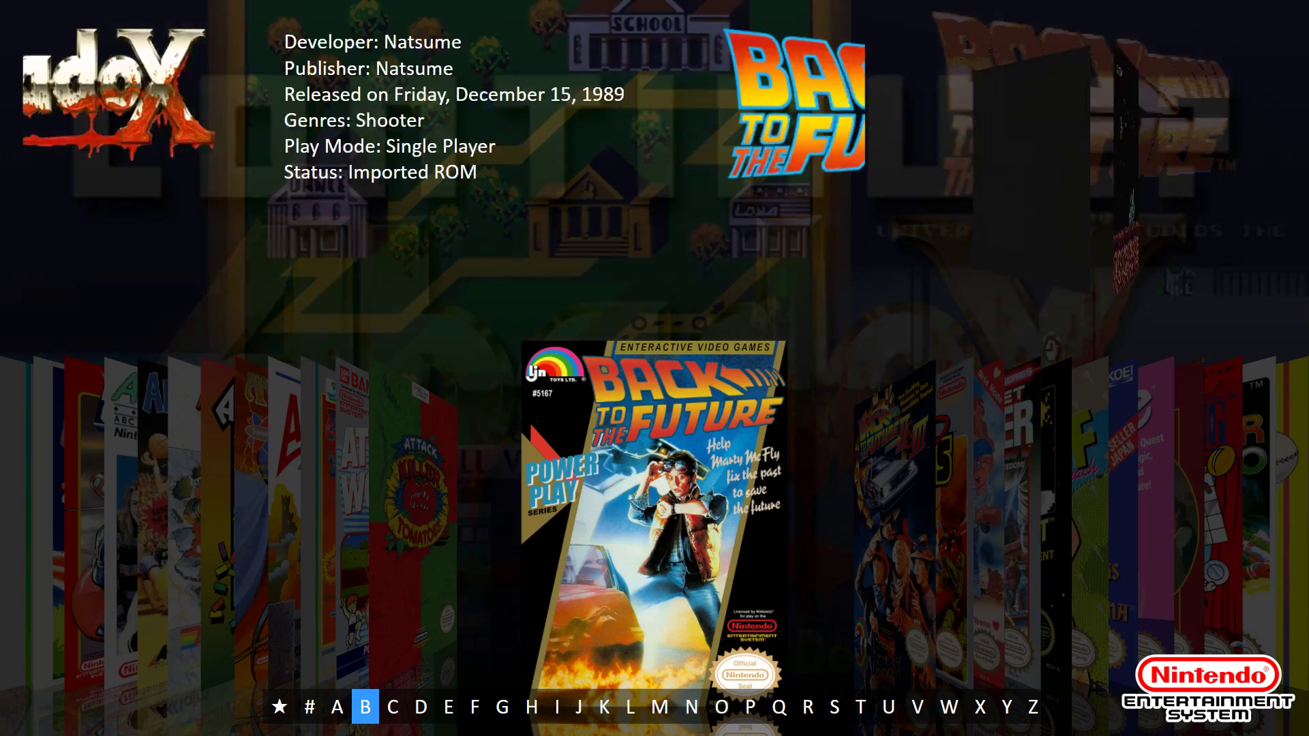
key("Right")
key("Right")
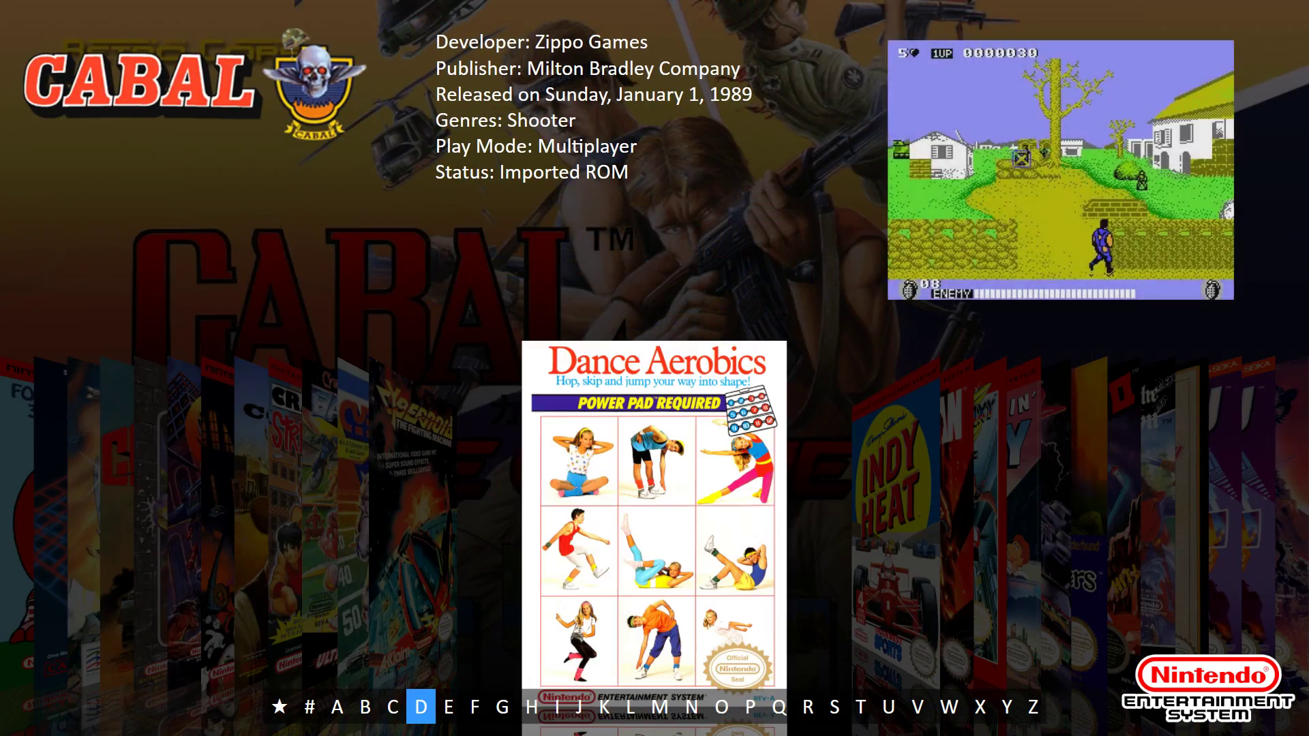
key("Left")
key("Left")
key("Left")
key("Left")
key("Left")
key("Left")
key("Left")
key("Left")
key("Left")
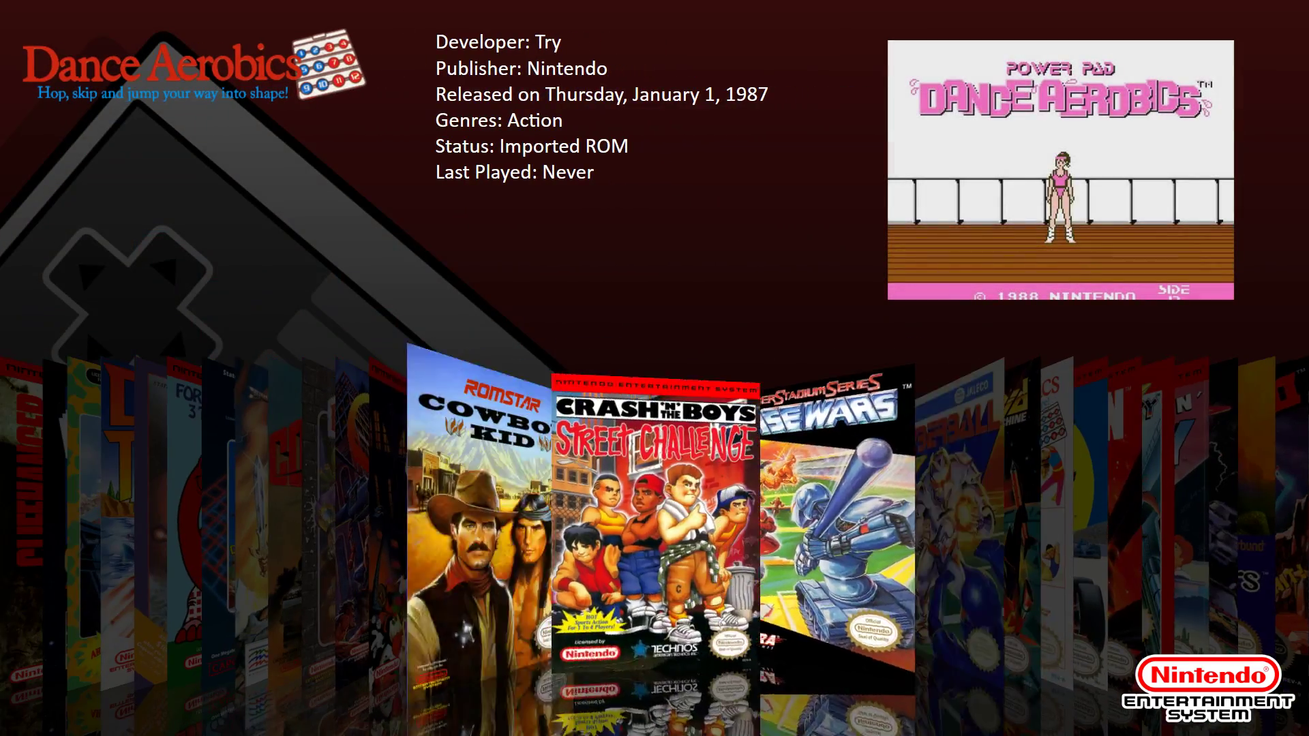
key("Left")
key("Left")
key("Left")
key("Left")
key("Left")
key("Left")
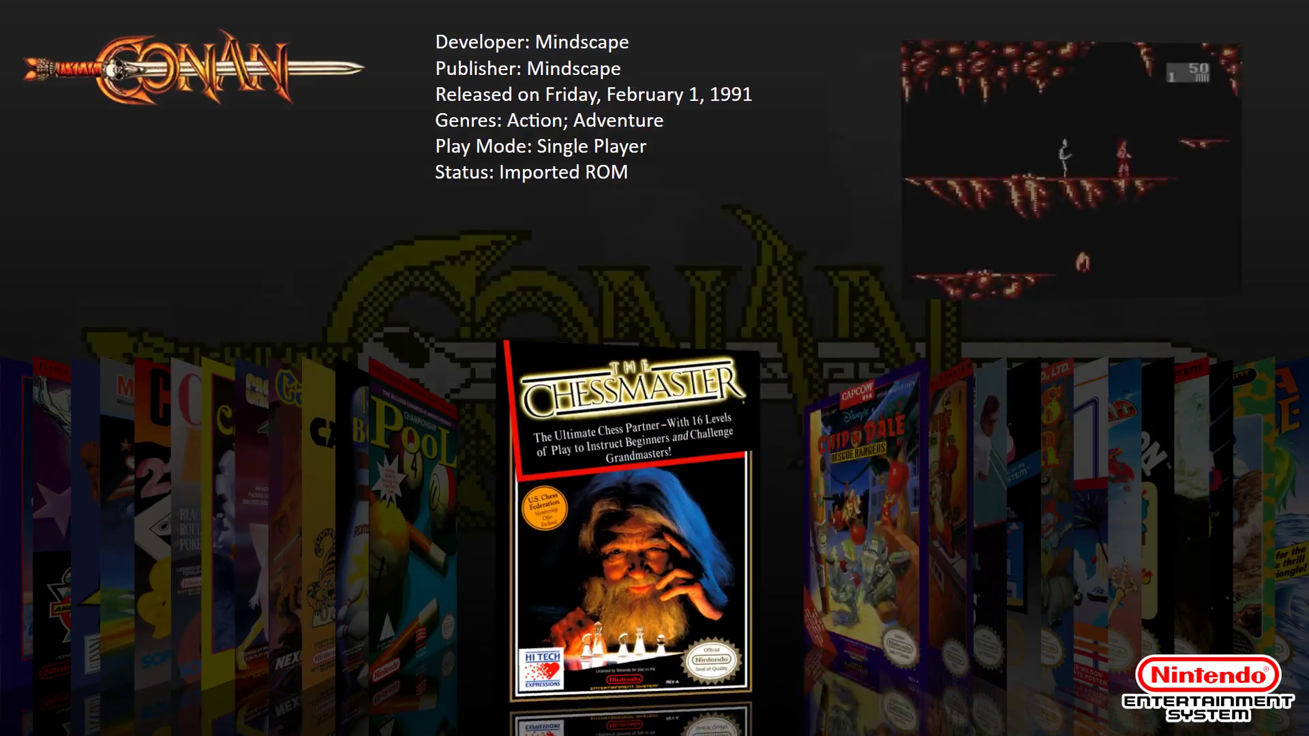
key("Right")
key("Right")
key("Right")
key("Right")
key("Right")
key("Right")
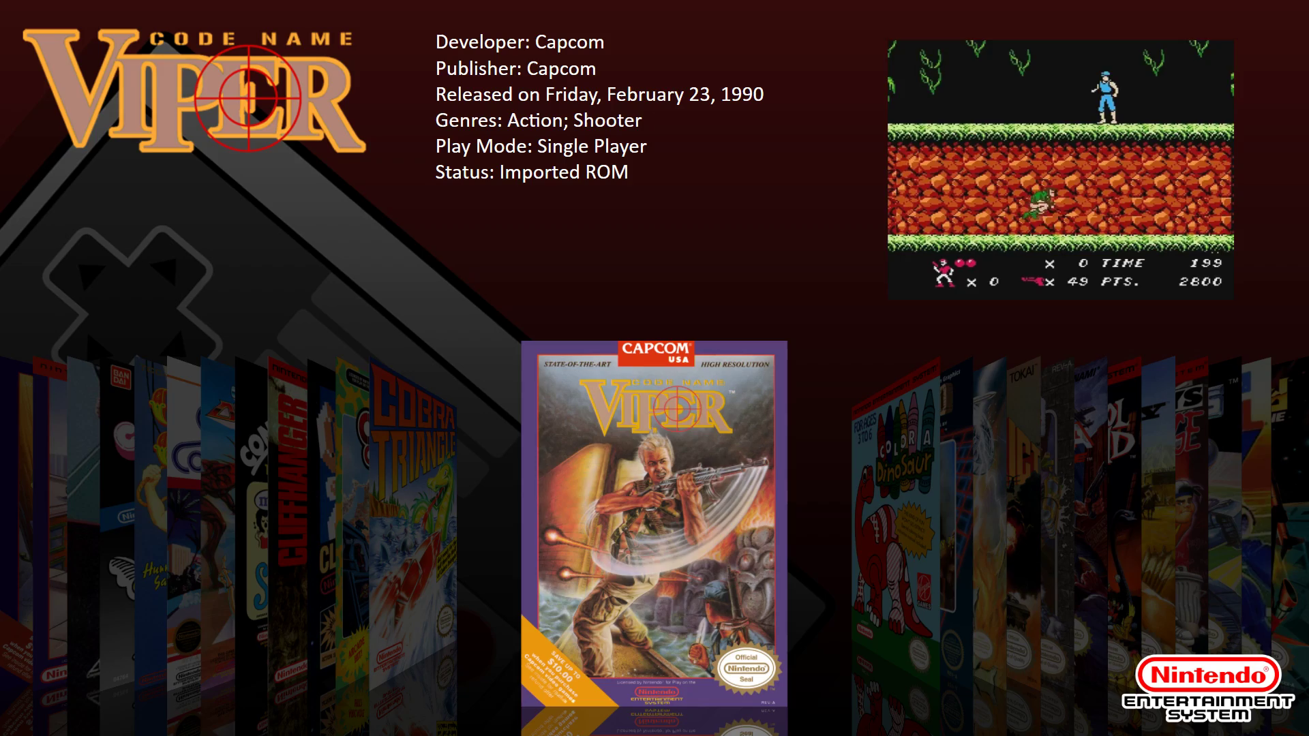
key("Return")
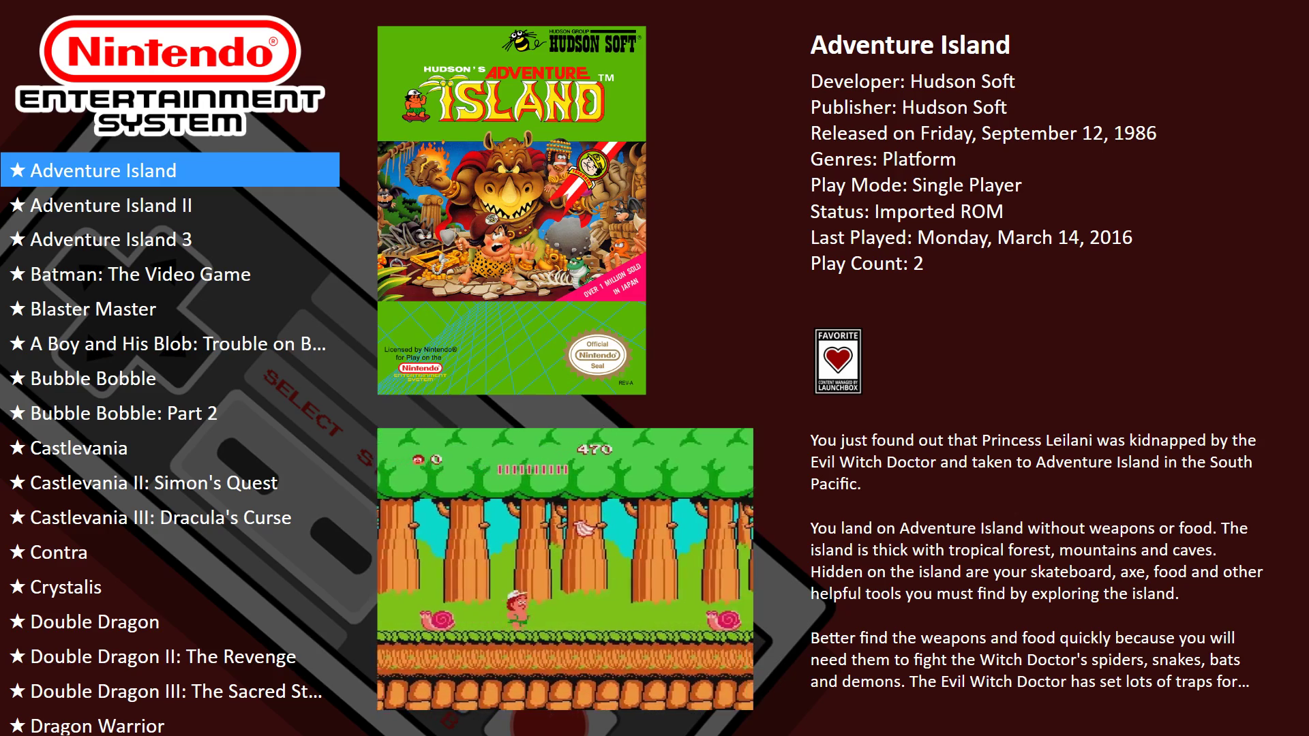
Change the NES game layout with the V key, keeping Adventure Island selected.
key("v")
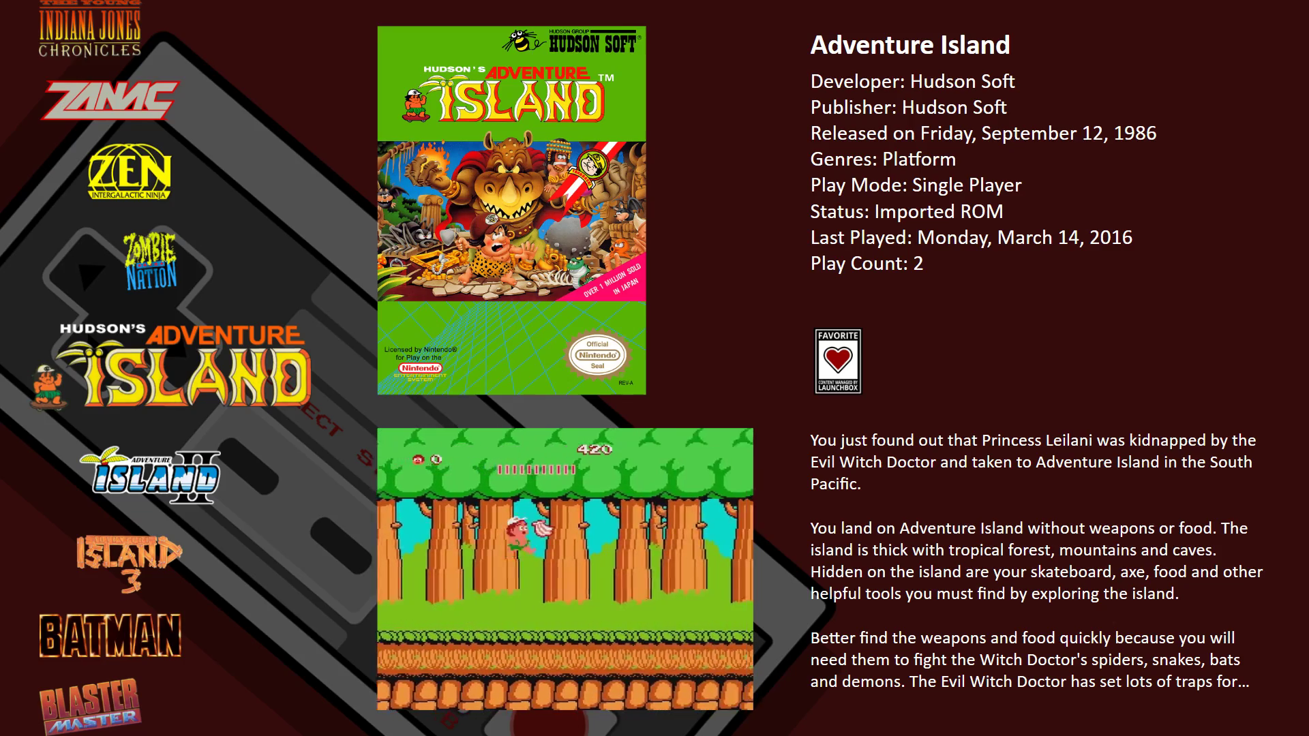
Scroll down the NES logo wheel through Adventure Island II, Baseball Stars and City Connection.
key("Down")
key("Down")
key("Down")
key("Down")
key("Down")
key("Down")
key("Down")
key("Down")
key("Down")
key("Down")
key("Down")
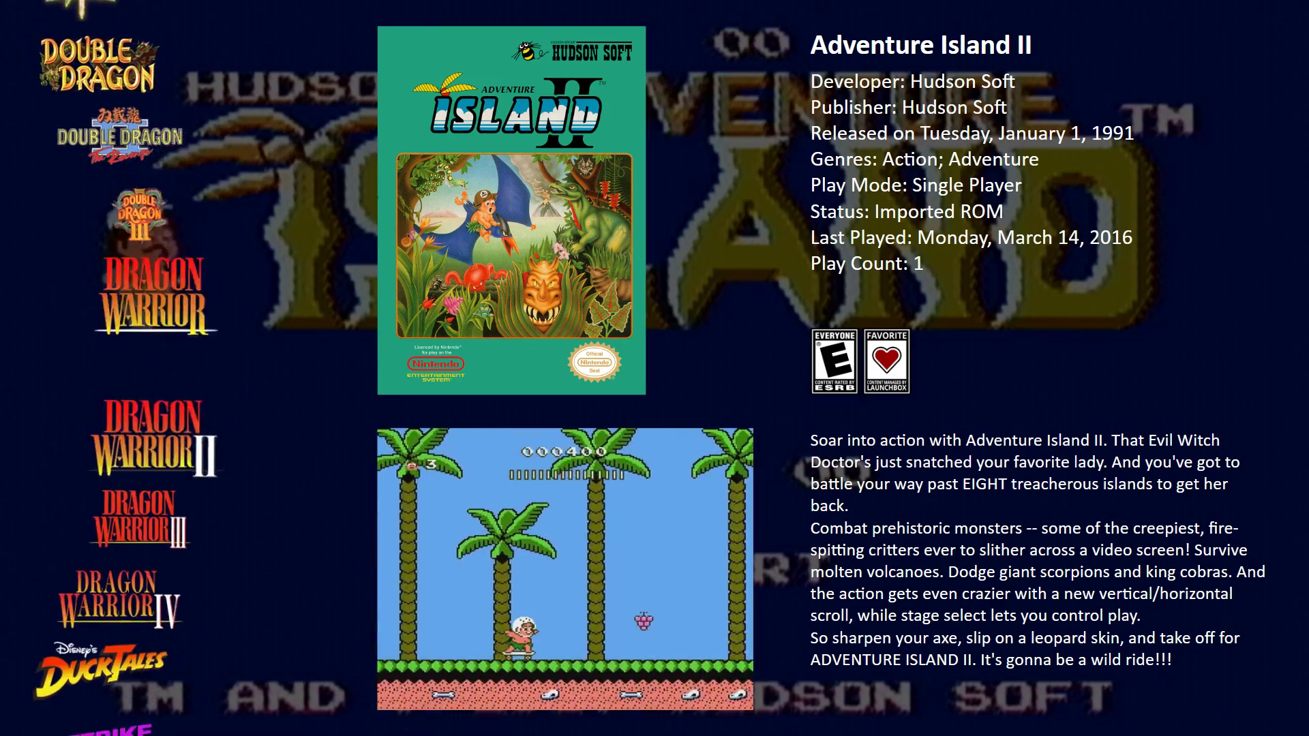
key("Down")
key("Down")
key("Down")
key("Down")
key("Down")
key("Down")
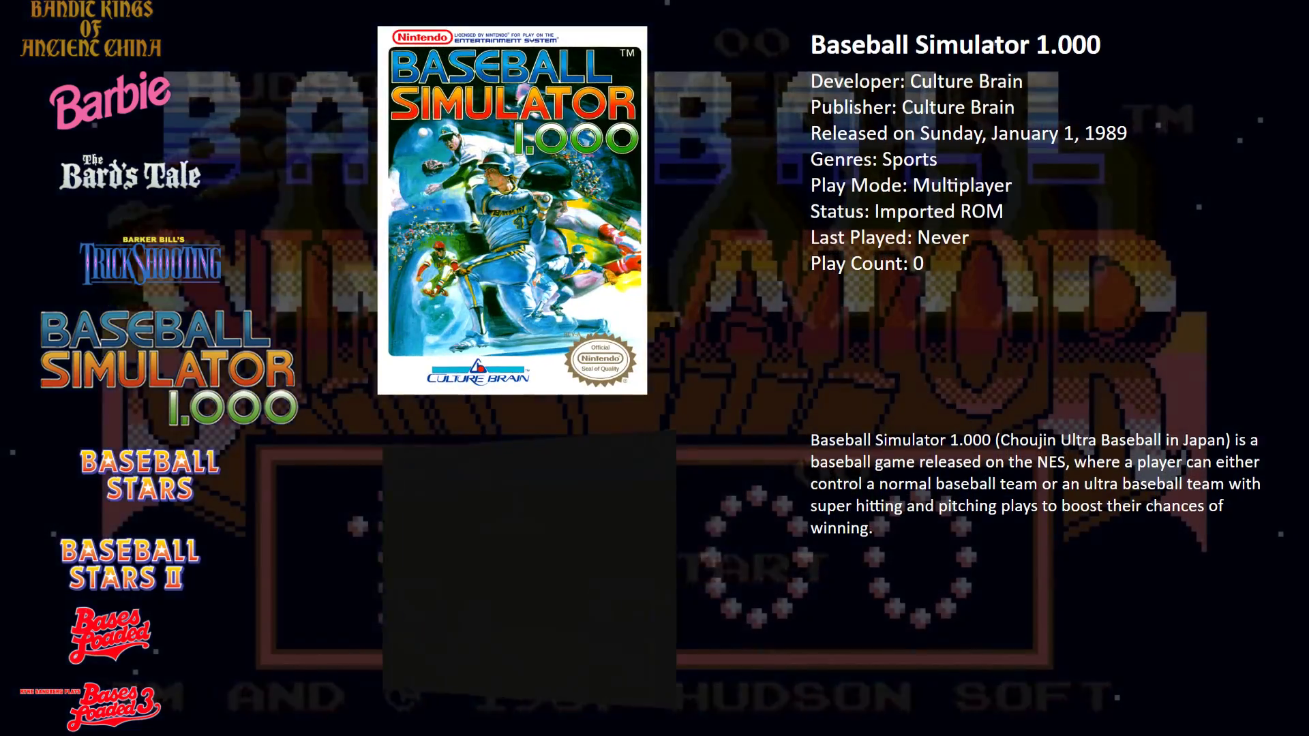
key("Down")
key("Down")
key("Down")
key("Down")
key("Down")
key("Down")
key("Down")
key("Down")
key("Down")
key("Down")
key("Down")
key("Down")
key("Down")
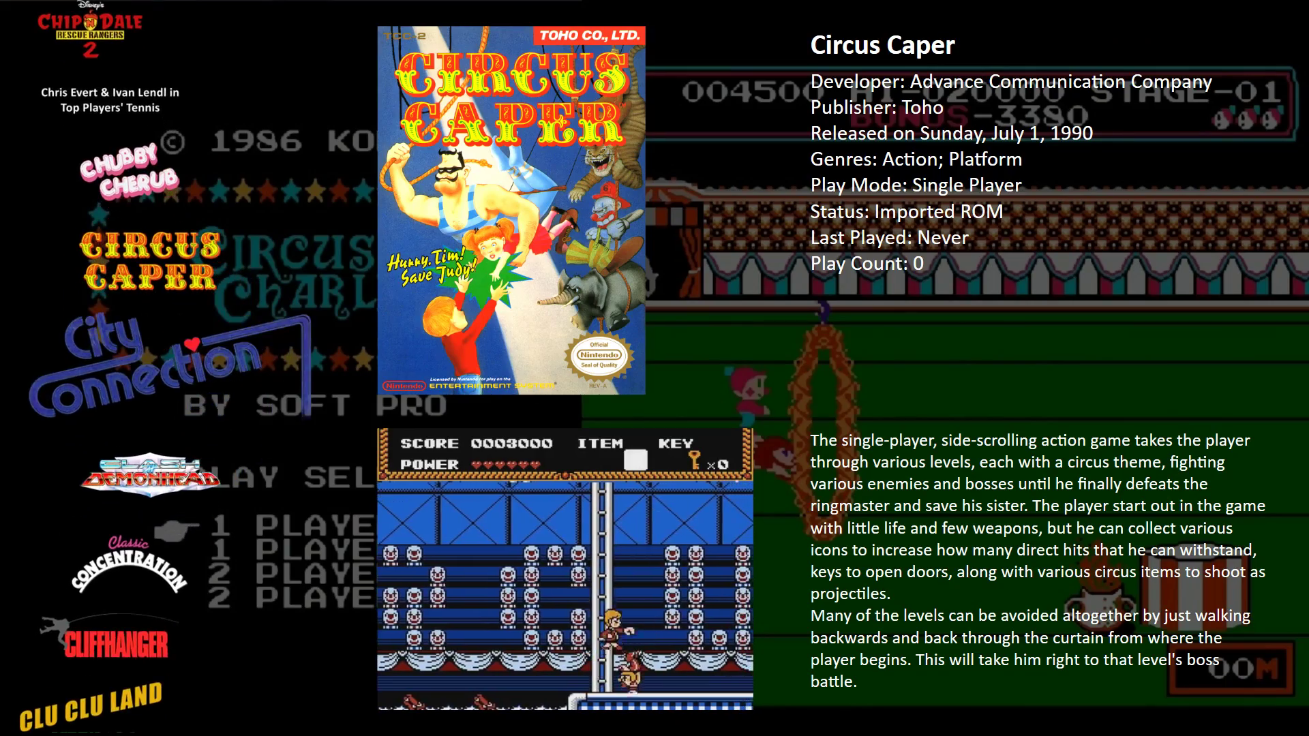
key("Down")
key("Down")
key("Down")
key("Down")
key("Down")
key("Down")
key("Down")
key("Down")
key("Down")
key("Down")
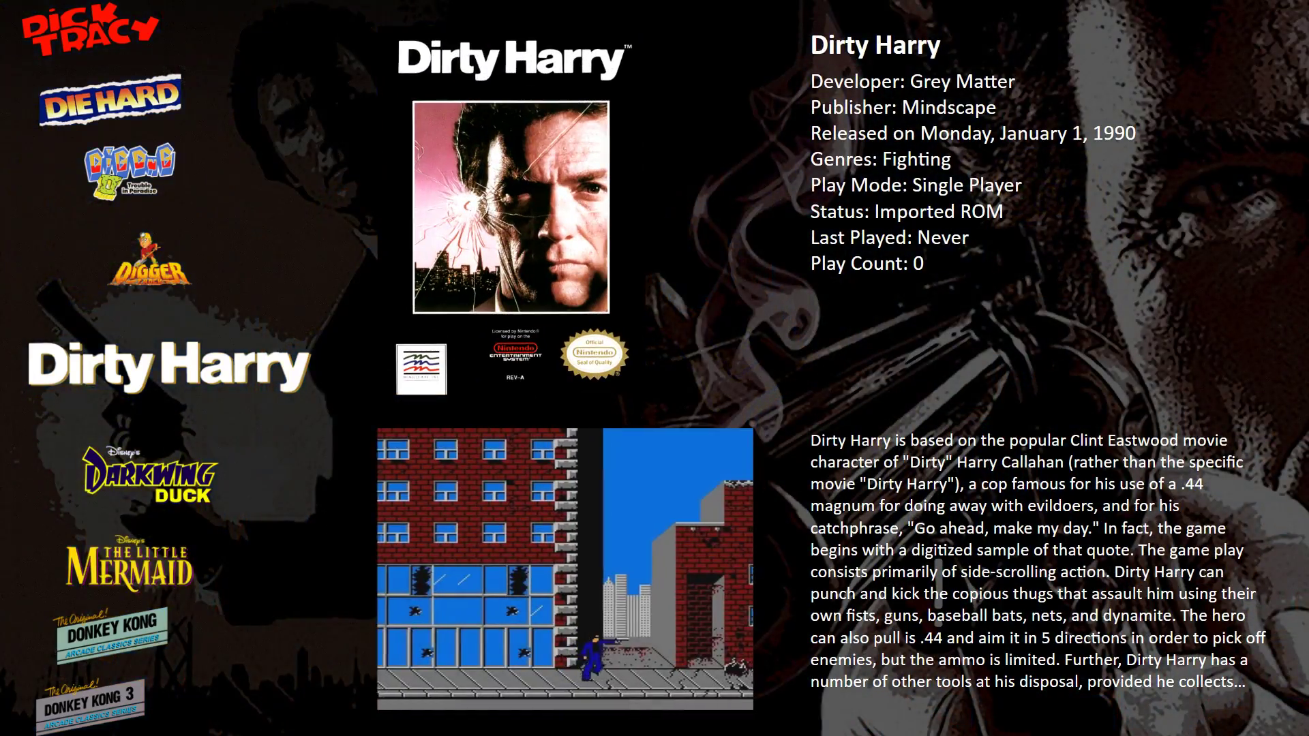
Use the letter bar to jump to the A titles and Back to the Future, then return to Abadox.
key("Page_Up")
key("Page_Up")
key("Page_Up")
key("Page_Up")
key("Page_Down")
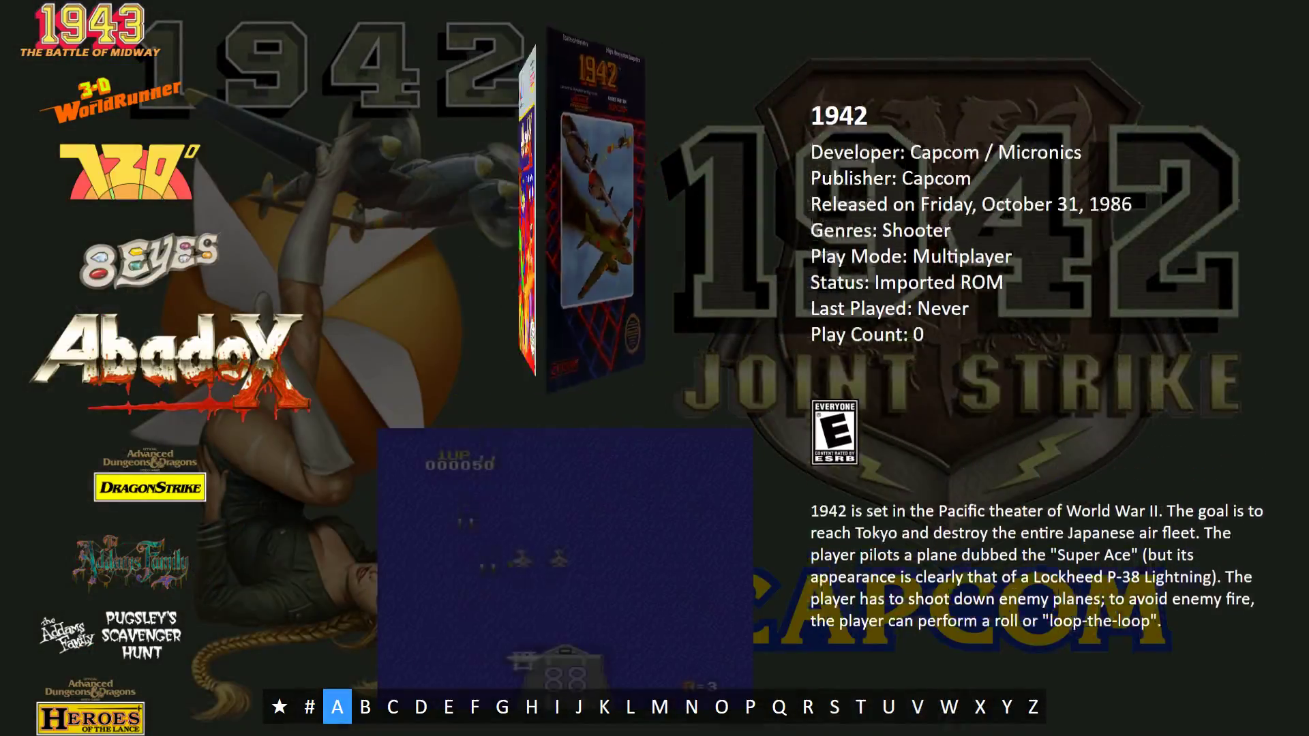
key("Page_Down")
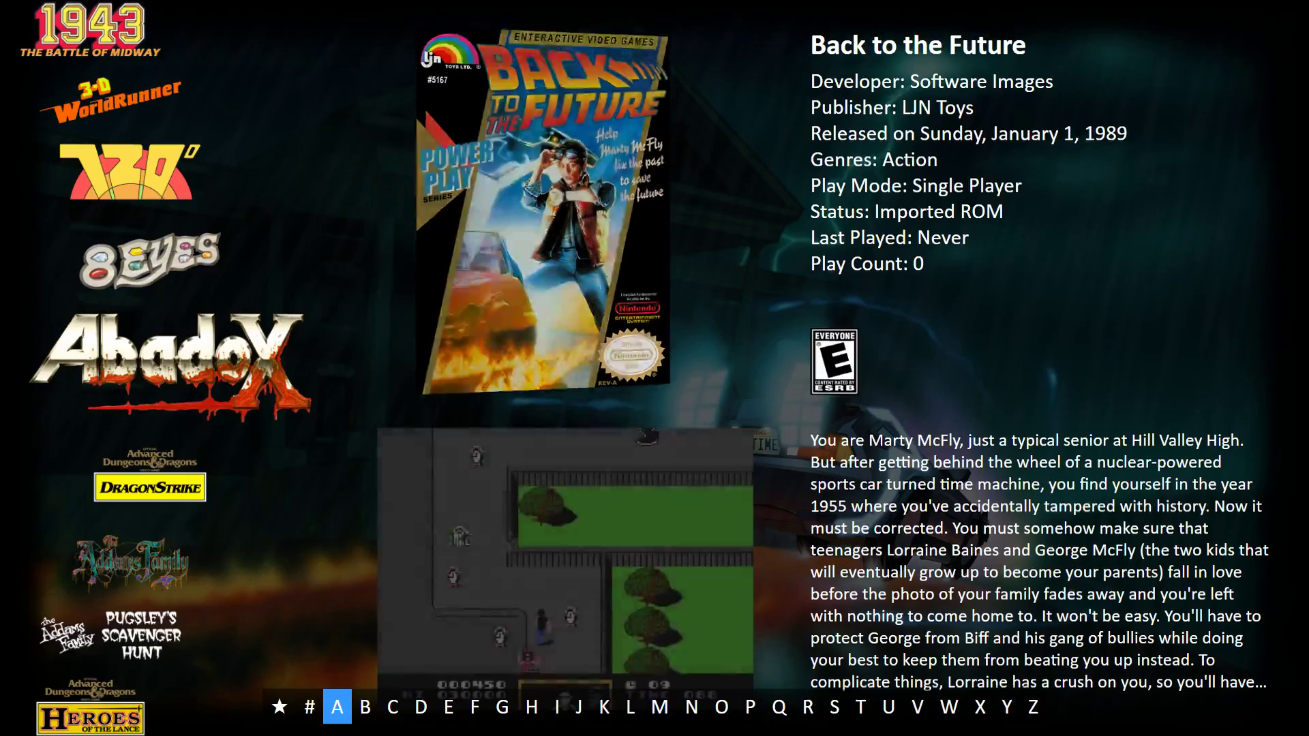
key("Up")
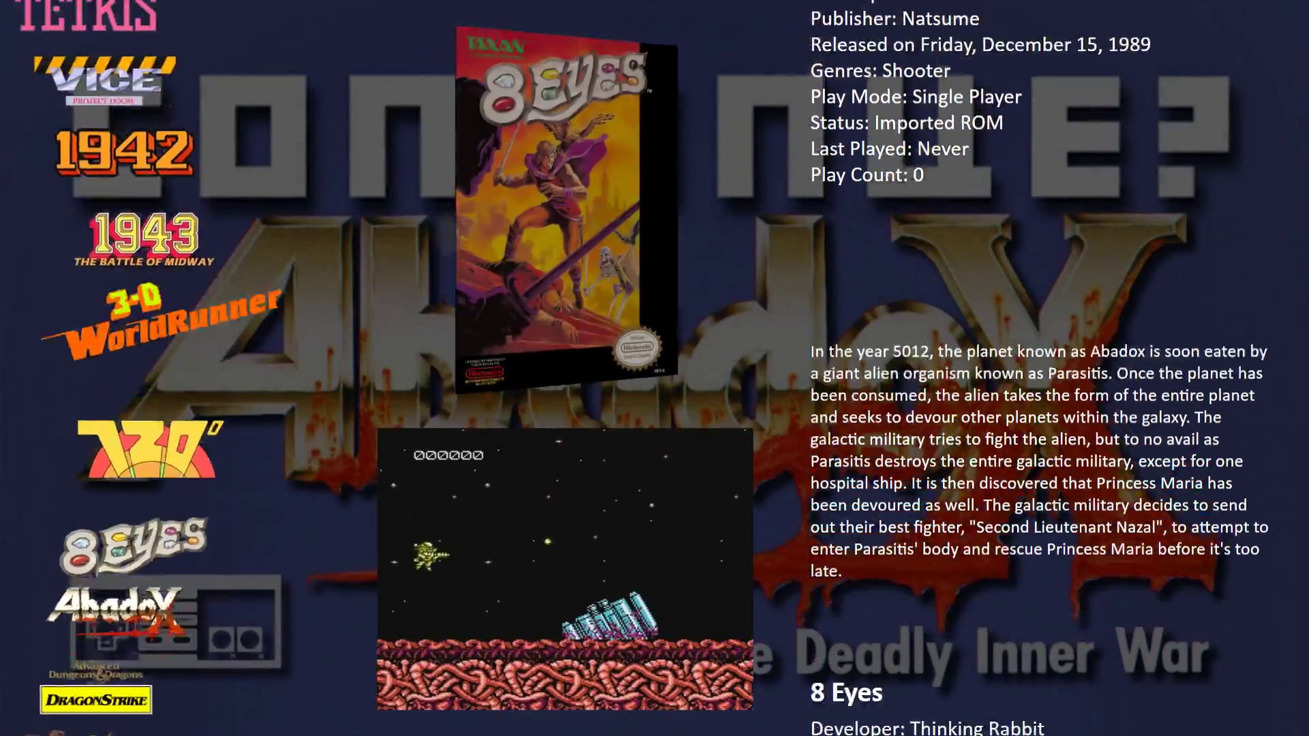
key("Up")
key("Down")
key("Down")
key("Down")
key("Down")
key("Down")
key("Down")
key("Down")
key("Down")
key("Down")
key("Down")
key("Down")
key("Down")
key("Down")
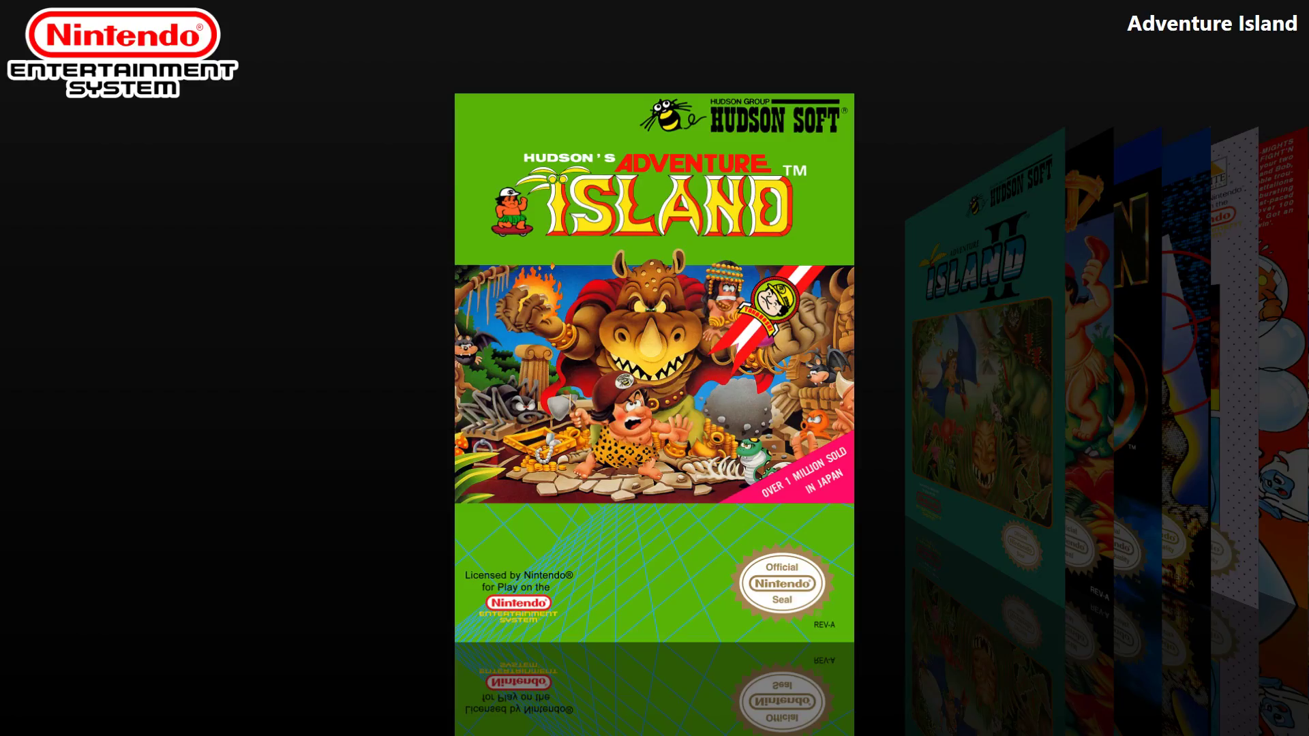
Race through the NES coverflow via Dragon Warrior IV, Ninja Gaiden III and Metal Gear, wrapping to 1943.
key("Right")
key("Right")
key("Right")
key("Right")
key("Right")
key("Right")
key("Right")
key("Right")
key("Right")
key("Right")
key("Right")
key("Right")
key("Right")
key("Right")
key("Right")
key("Right")
key("Right")
key("Right")
key("Right")
key("Right")
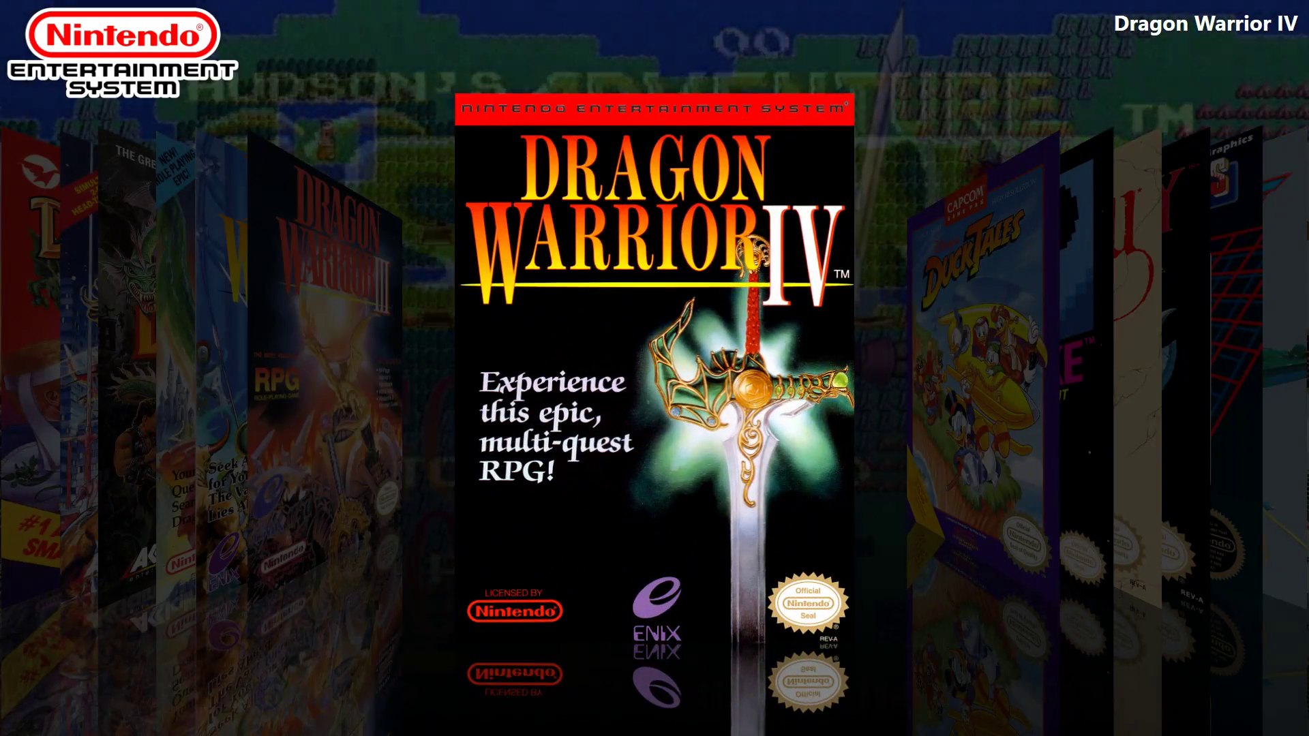
key("Right")
key("Right")
key("Right")
key("Right")
key("Right")
key("Right")
key("Right")
key("Right")
key("Right")
key("Right")
key("Right")
key("Right")
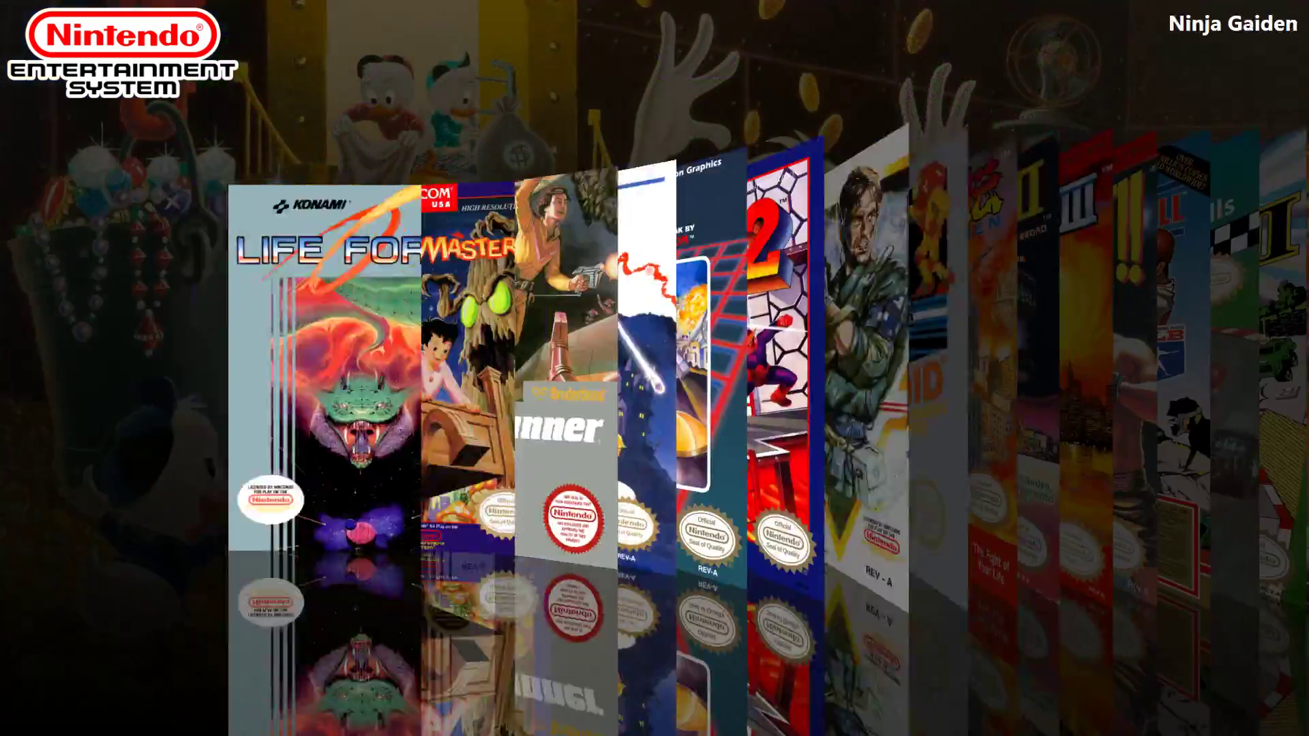
key("Right")
key("Right")
key("Left")
key("Left")
key("Left")
key("Left")
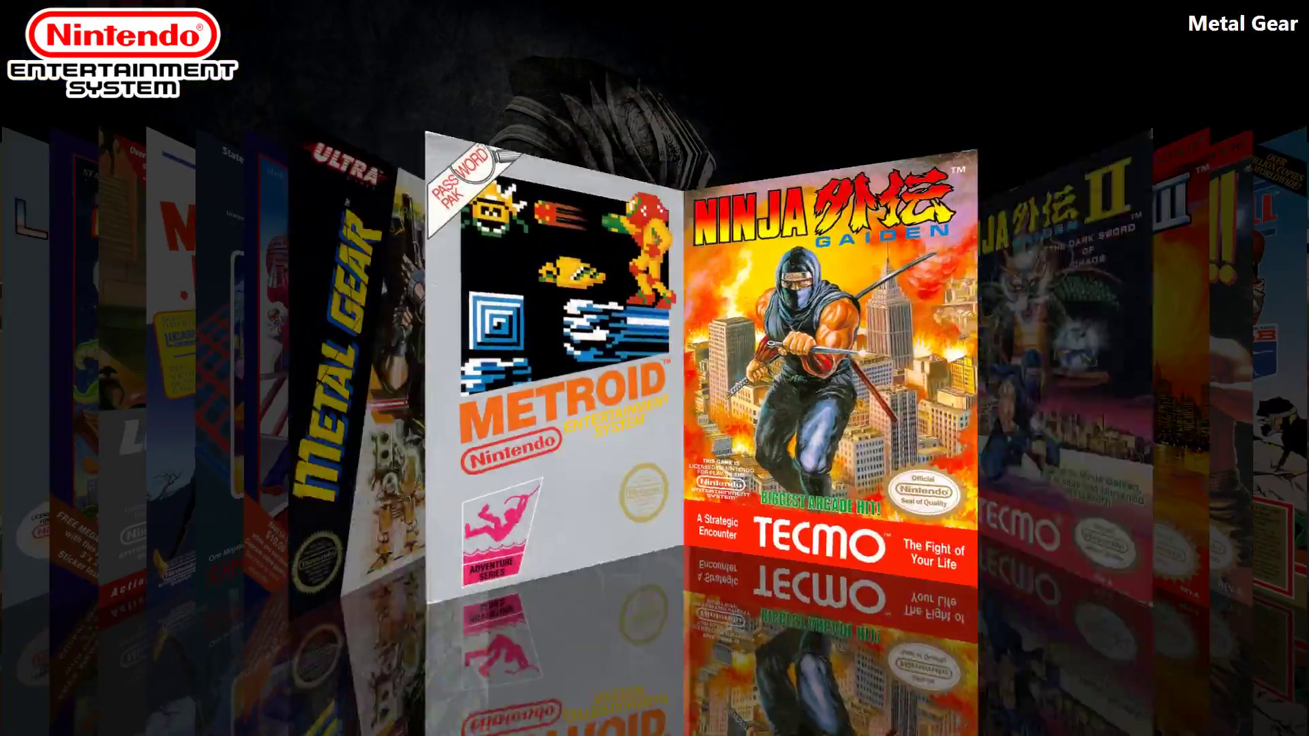
key("Left")
key("Left")
key("Right")
key("Right")
key("Right")
key("Right")
key("Right")
key("Right")
key("Right")
key("Right")
key("Right")
key("Right")
key("Right")
key("Right")
key("Right")
key("Right")
key("Right")
key("Right")
key("Right")
key("Right")
key("Right")
key("Right")
key("Right")
key("Right")
key("Right")
key("Right")
key("Right")
key("Right")
key("Right")
key("Right")
key("Right")
key("Right")
key("Right")
key("Right")
key("Right")
key("Right")
key("Right")
key("Right")
key("Right")
key("Right")
key("Right")
key("Right")
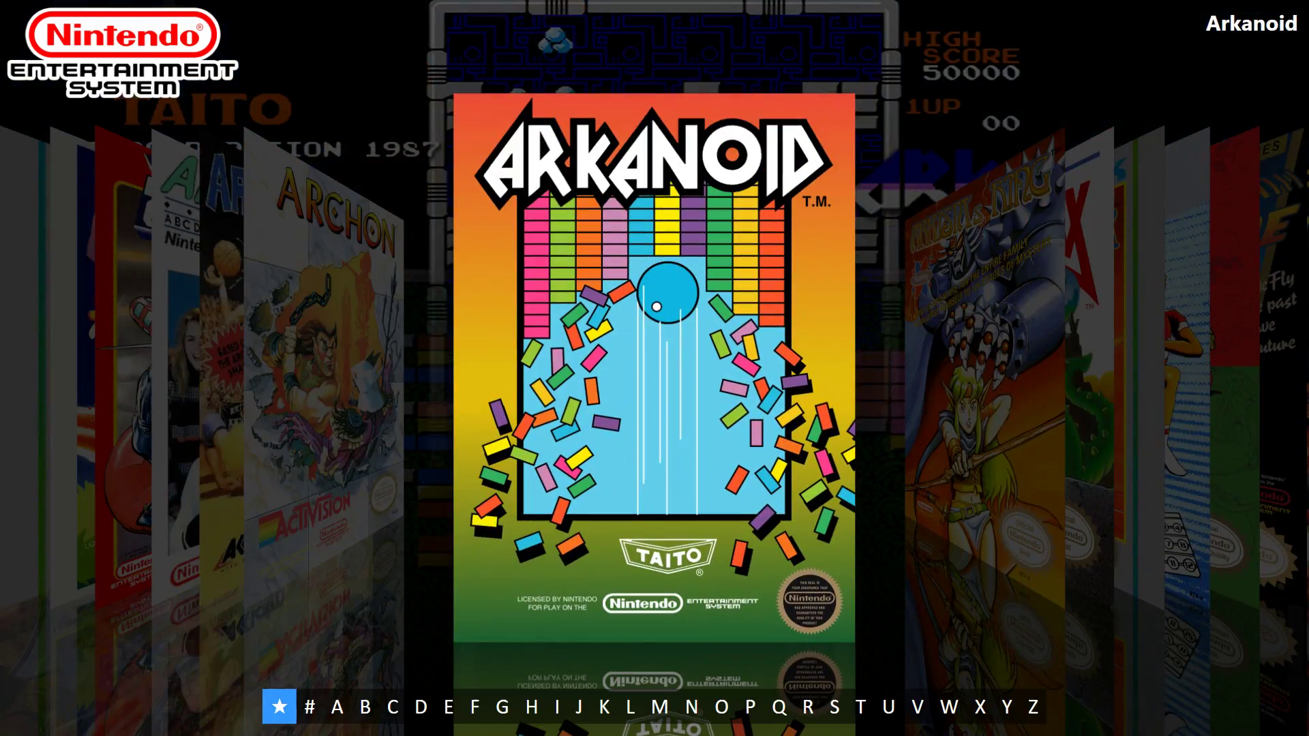
Jump to Back to the Future, move back past Vice: Project Doom to Kung Fu, then return to the NES platform screen.
key("Right")
key("Right")
key("Right")
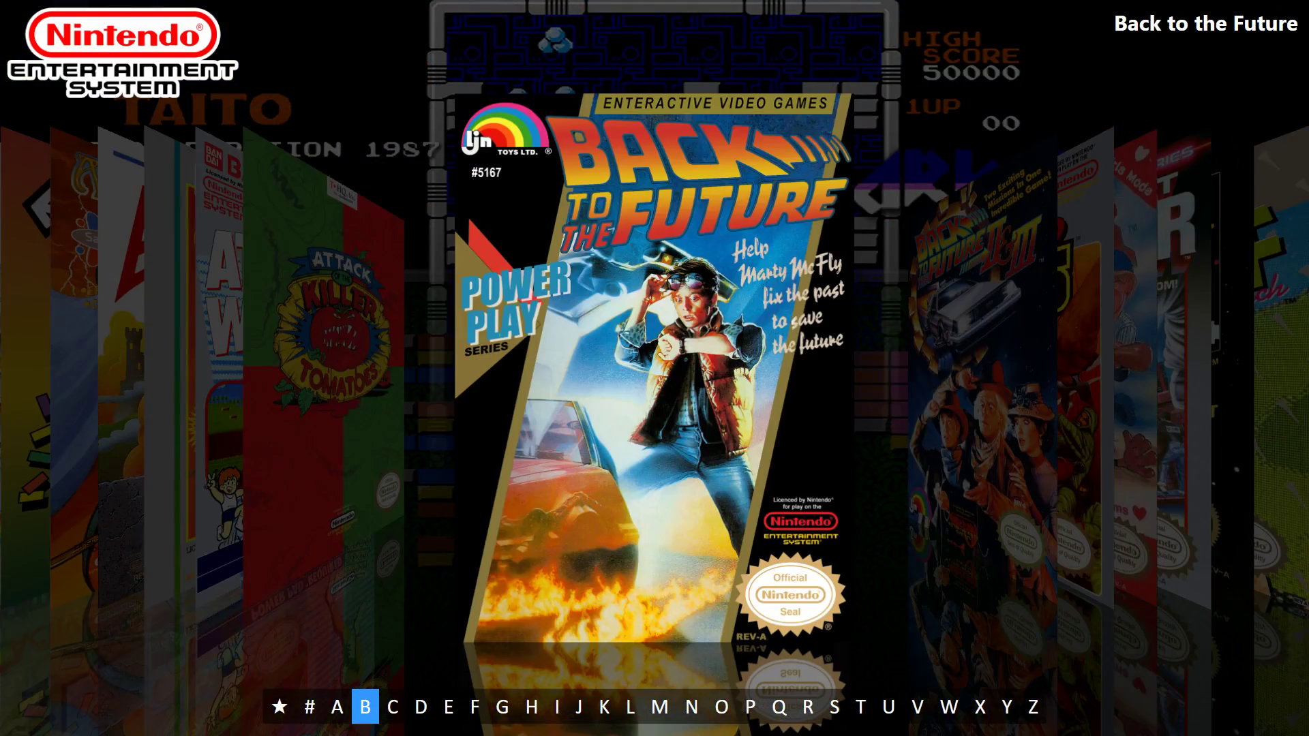
key("Left")
key("Left")
key("Left")
key("Left")
key("Left")
key("Left")
key("Left")
key("Left")
key("Left")
key("Left")
key("Left")
key("Left")
key("Left")
key("Left")
key("Left")
key("Left")
key("Left")
key("Left")
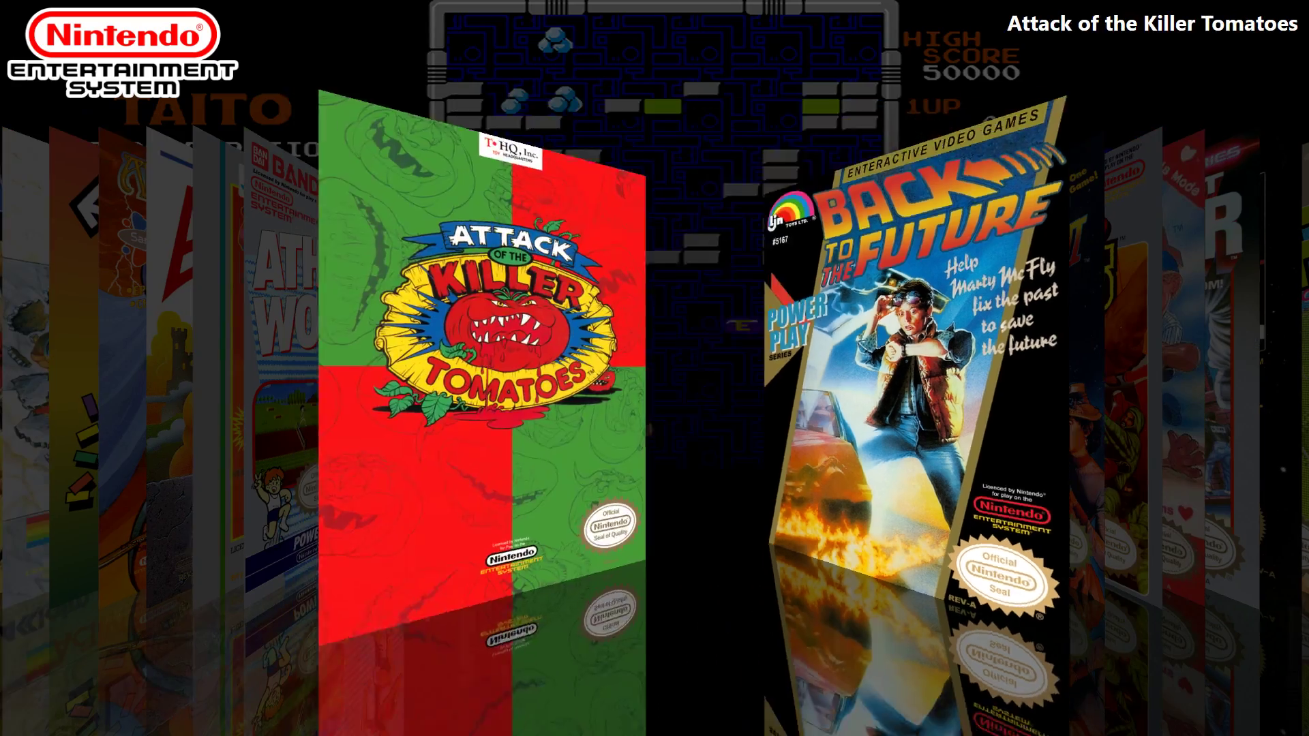
key("Left")
key("Left")
key("Left")
key("Left")
key("Left")
key("Left")
key("Left")
key("Left")
key("Left")
key("Left")
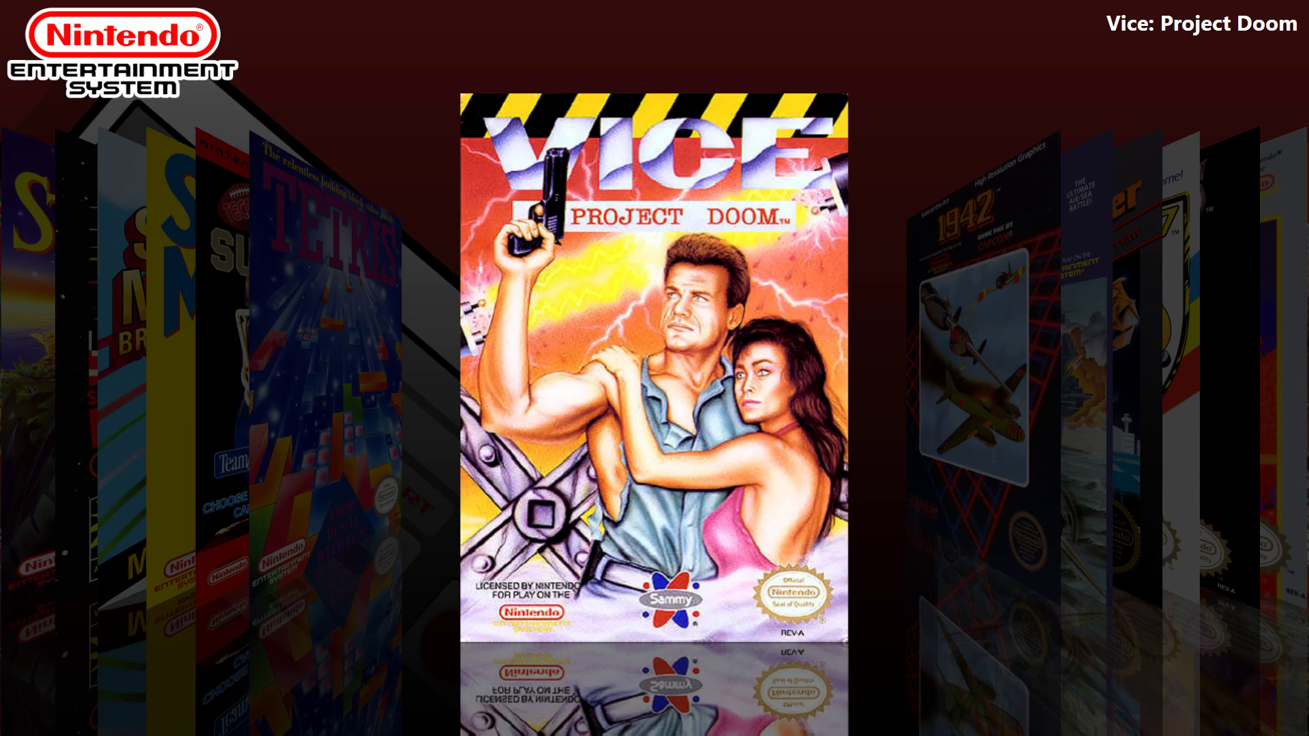
key("Left")
key("Left")
key("Left")
key("Left")
key("Left")
key("Left")
key("Left")
key("Left")
key("Left")
key("Left")
key("Left")
key("Left")
key("Left")
key("Left")
key("Left")
key("Left")
key("Left")
key("Left")
key("Left")
key("Left")
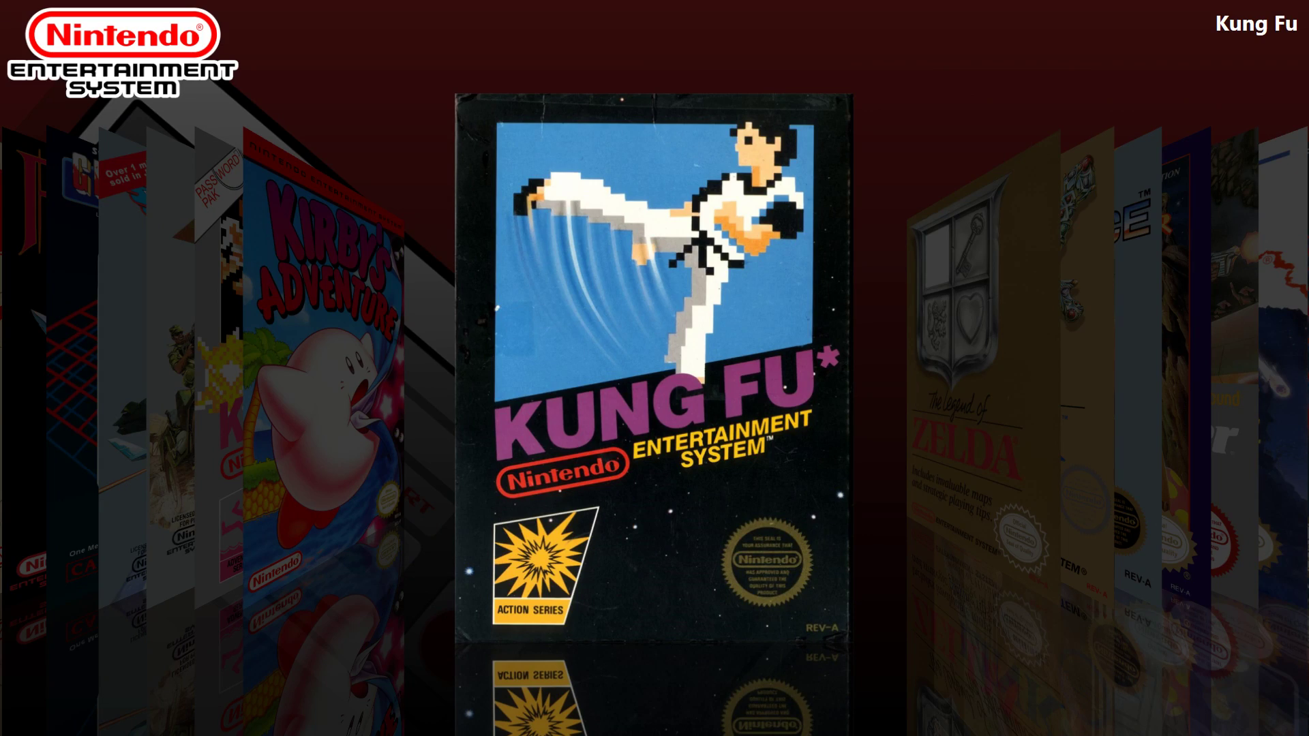
key("Escape")
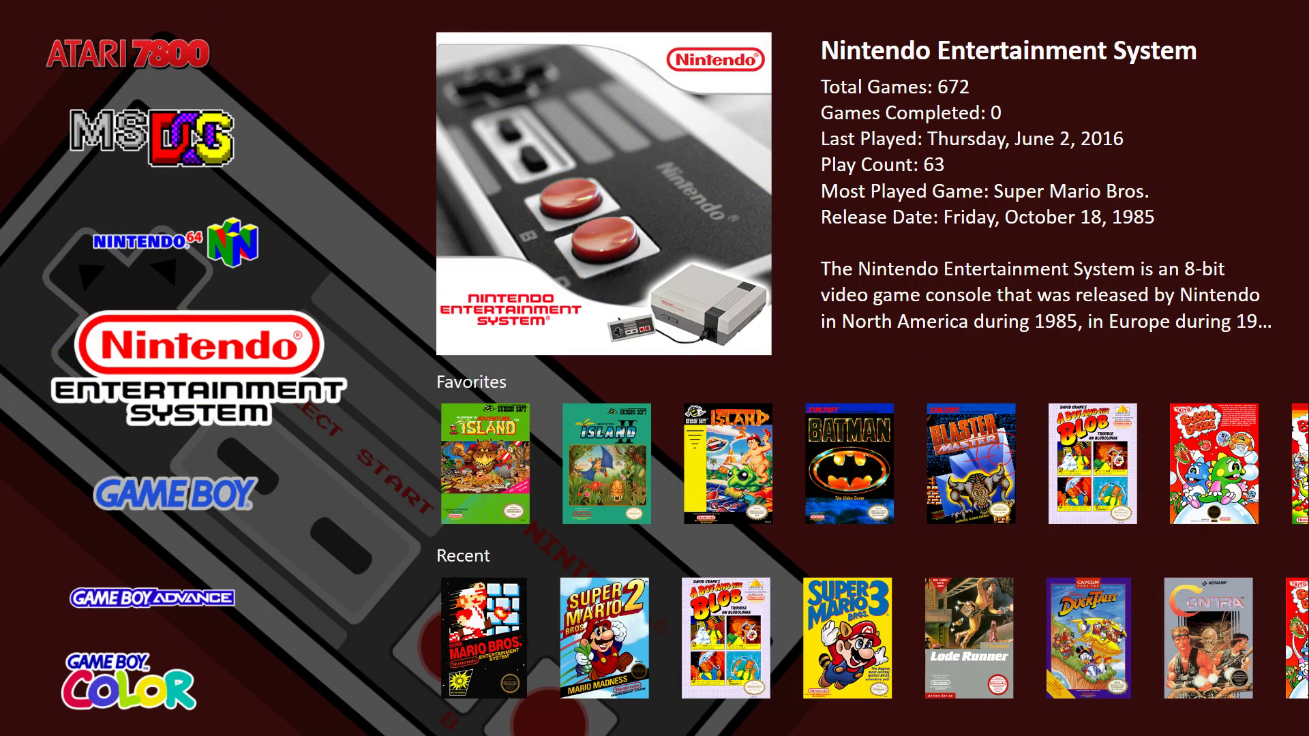
Open the Nintendo 64 games and browse to 1080° Snowboarding.
key("Up")
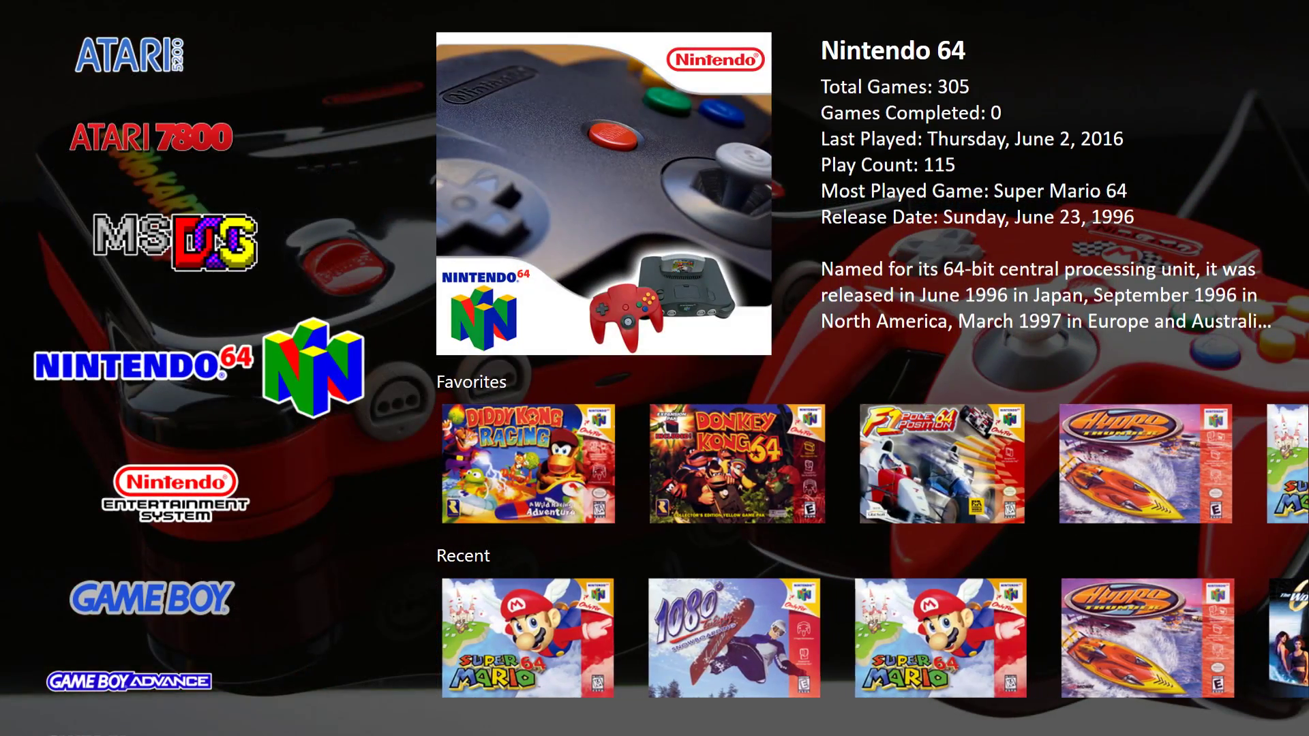
key("Return")
key("Right")
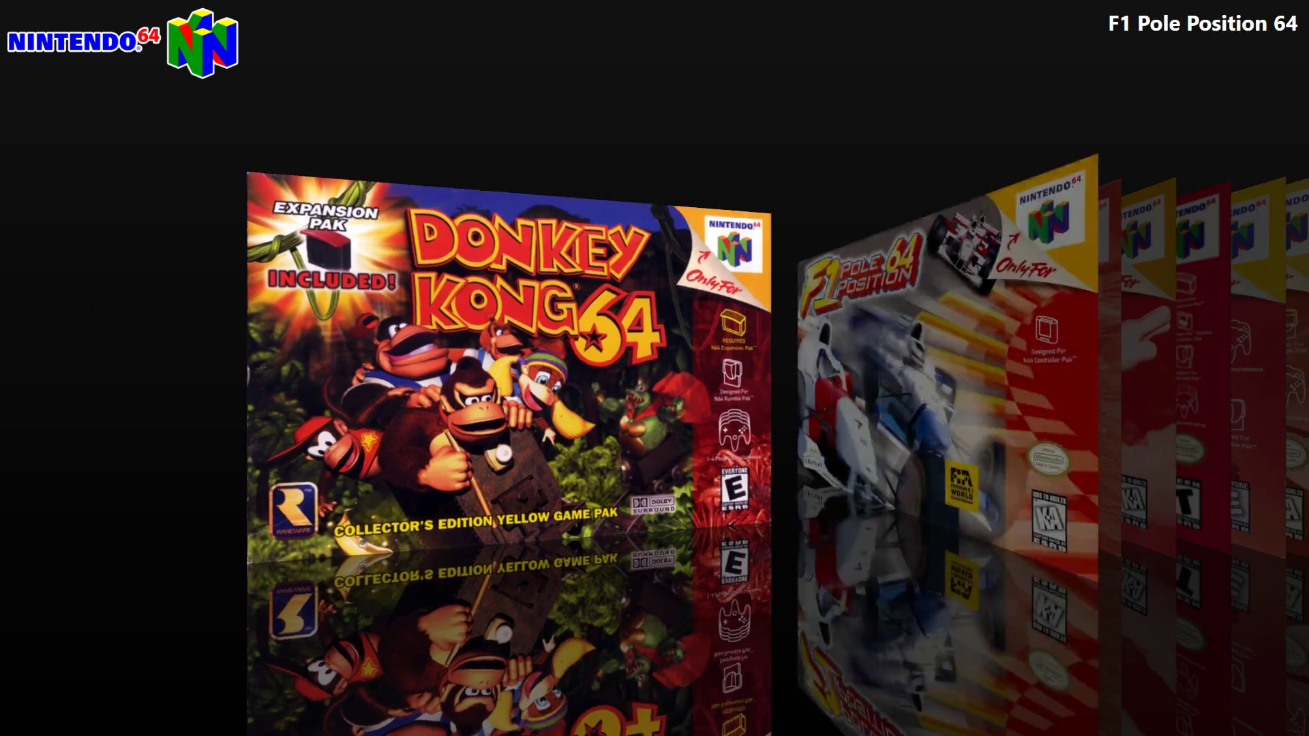
key("Left")
Switch the N64 game view, browse Banjo-Kazooie and Banjo-Tooie to Buck Bumble, then bring up the system menu.
key("Up")
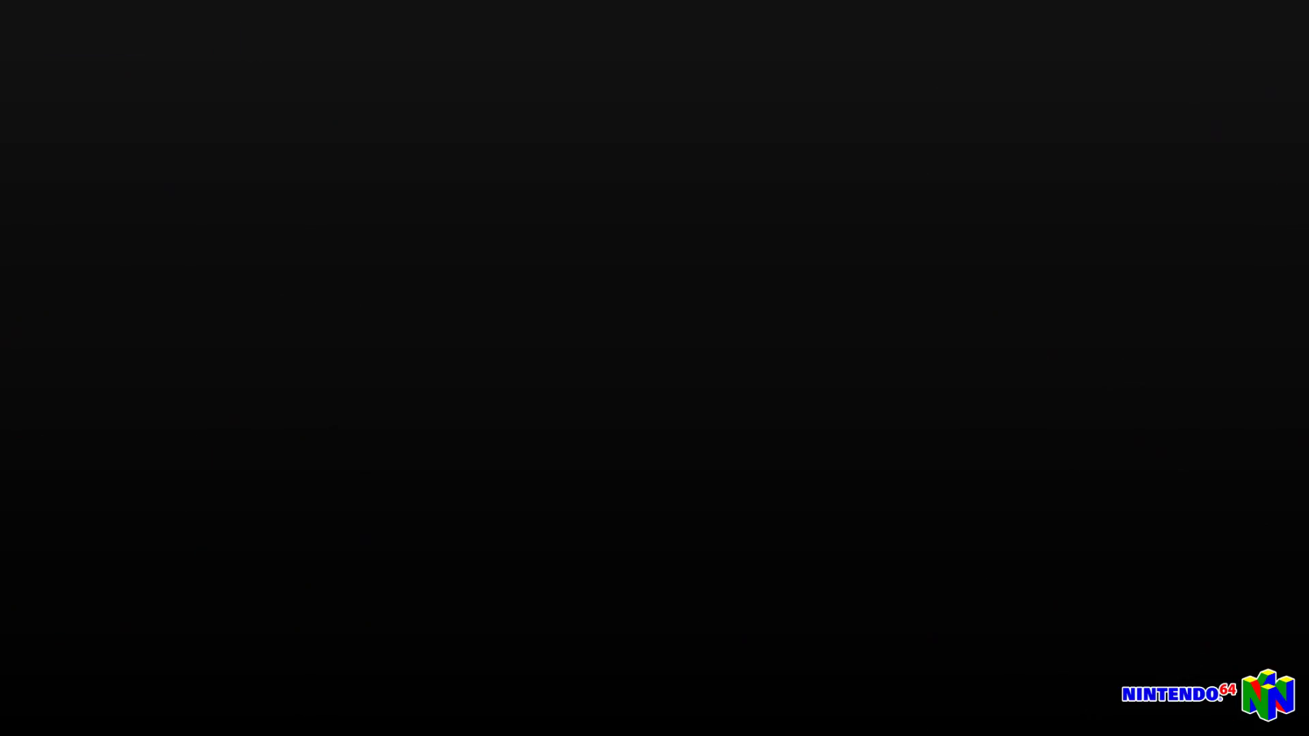
key("Right")
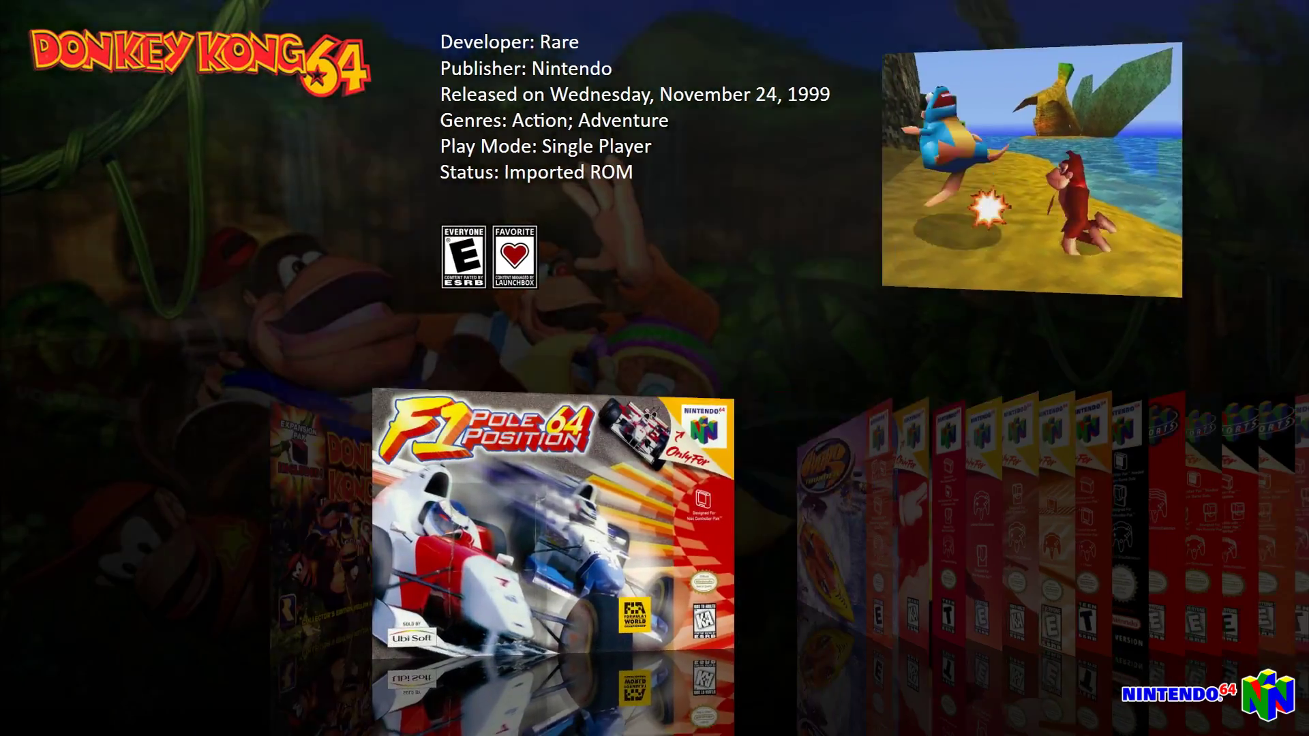
key("Right")
key("Right")
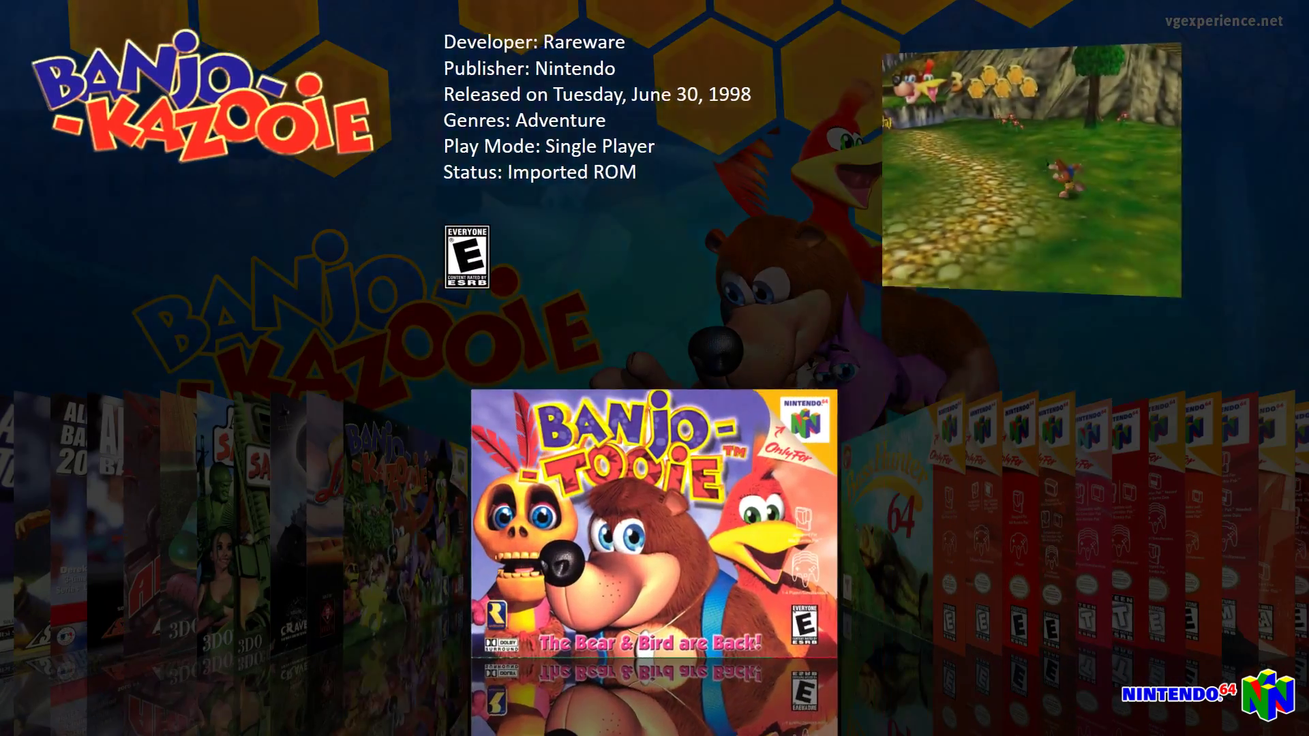
key("Right")
key("Right")
key("Right")
key("Right")
key("Right")
key("Right")
key("Right")
key("Right")
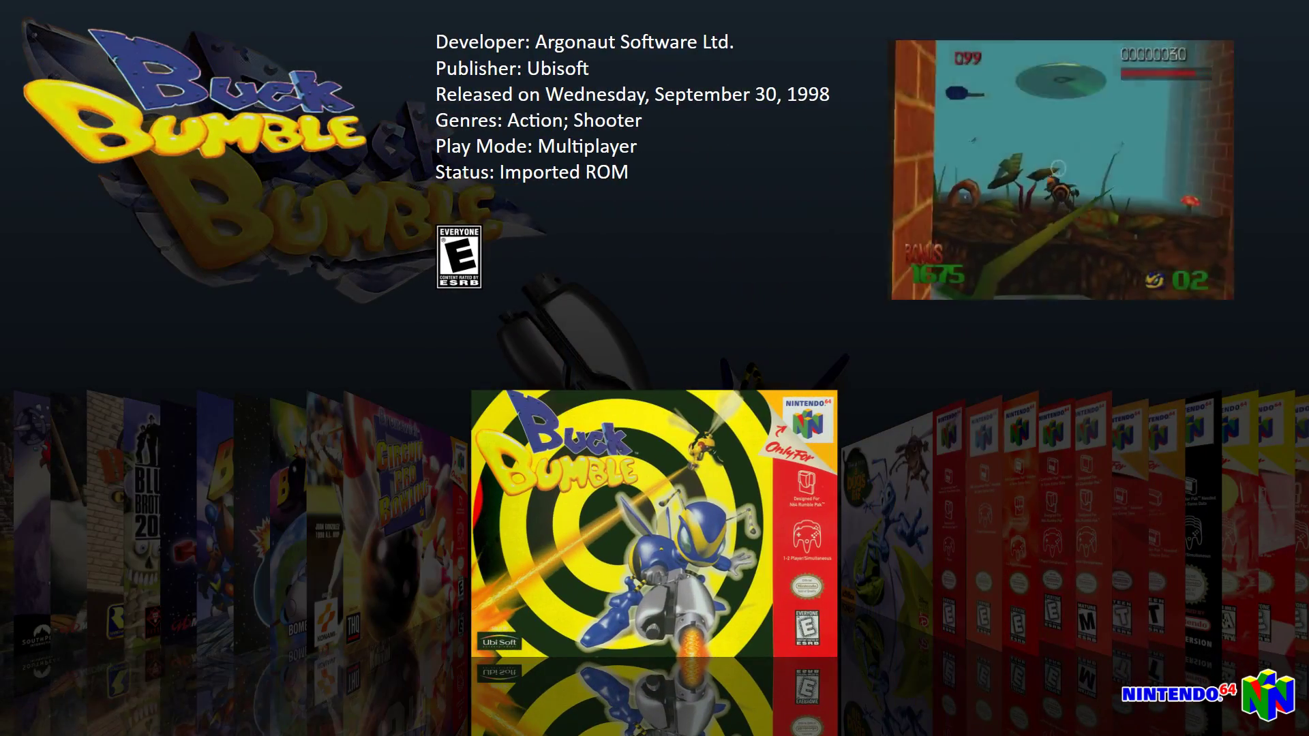
key("Right")
key("Right")
key("Right")
key("Right")
key("Right")
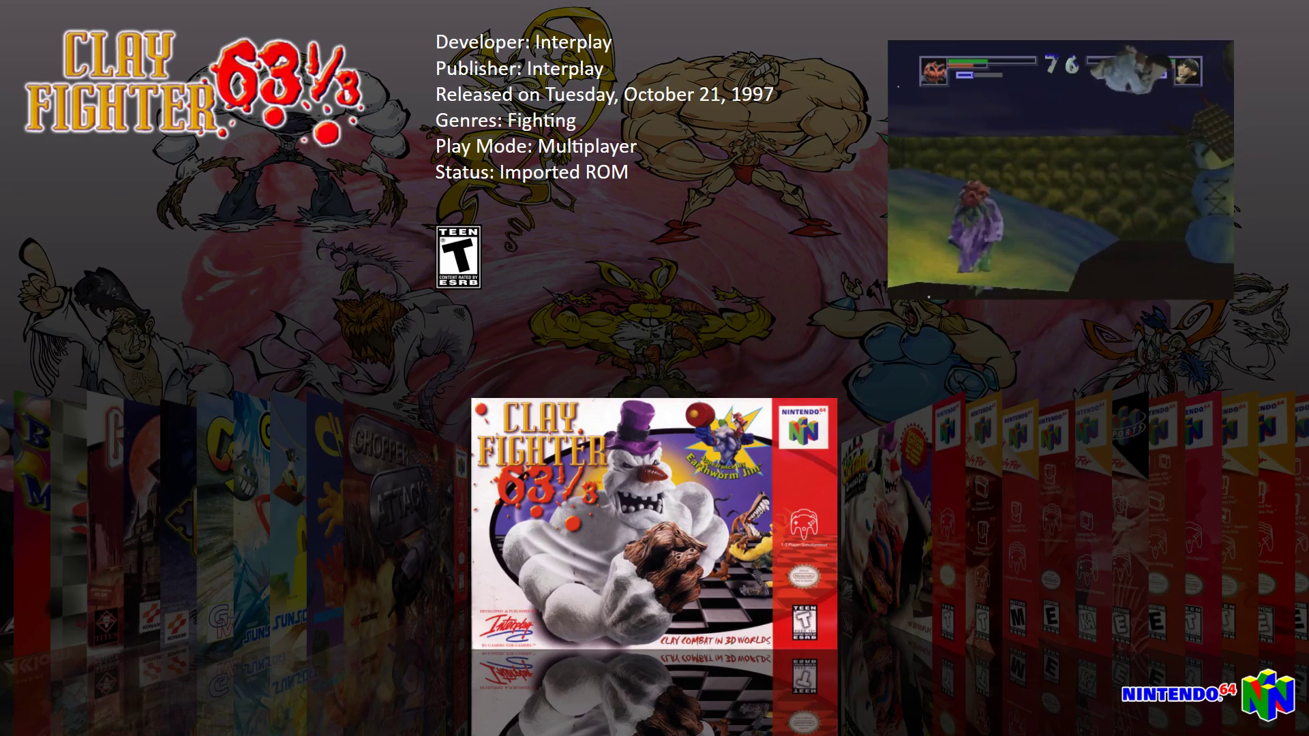
key("Escape")
key("Escape")
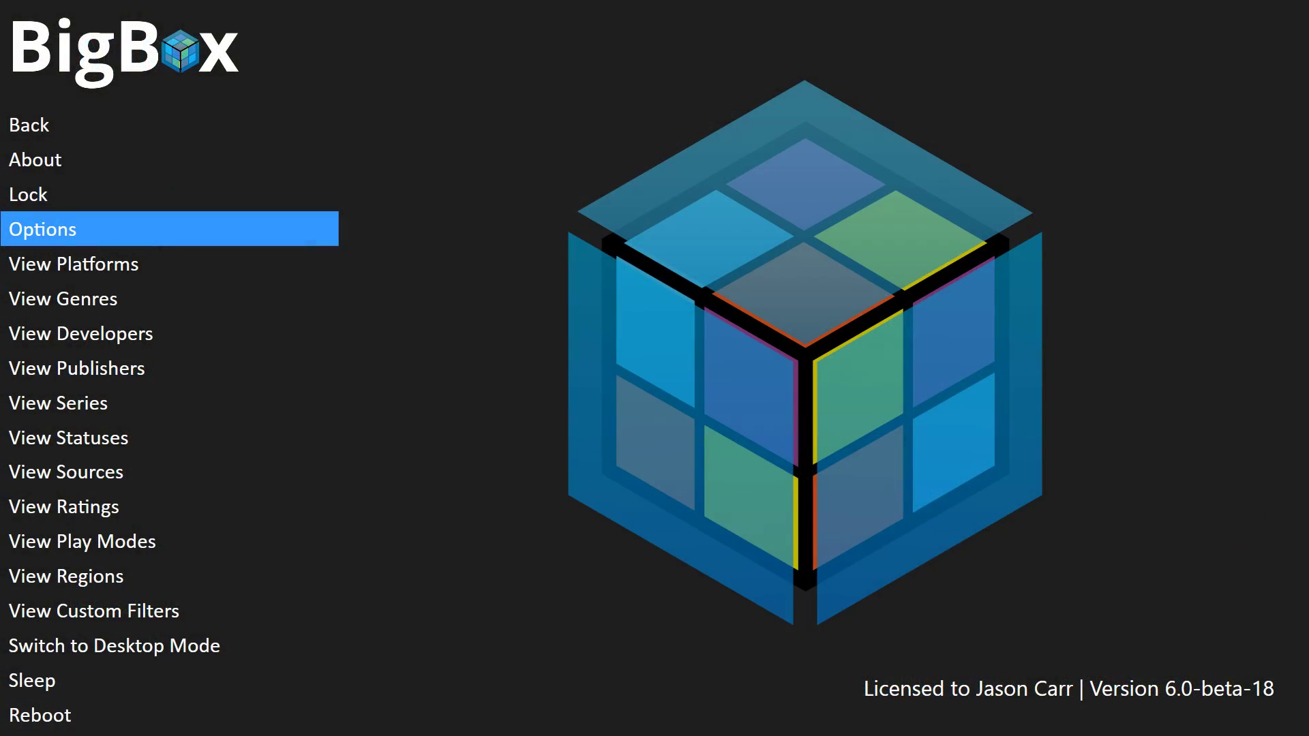
key("Down")
Open Options and browse the Filters Images and Game Menu settings pages.
key("Down")
key("Down")
key("Up")
key("Down")
key("Down")
key("Up")
key("Up")
key("Up")
key("Up")
key("Return")
key("Up")
key("Down")
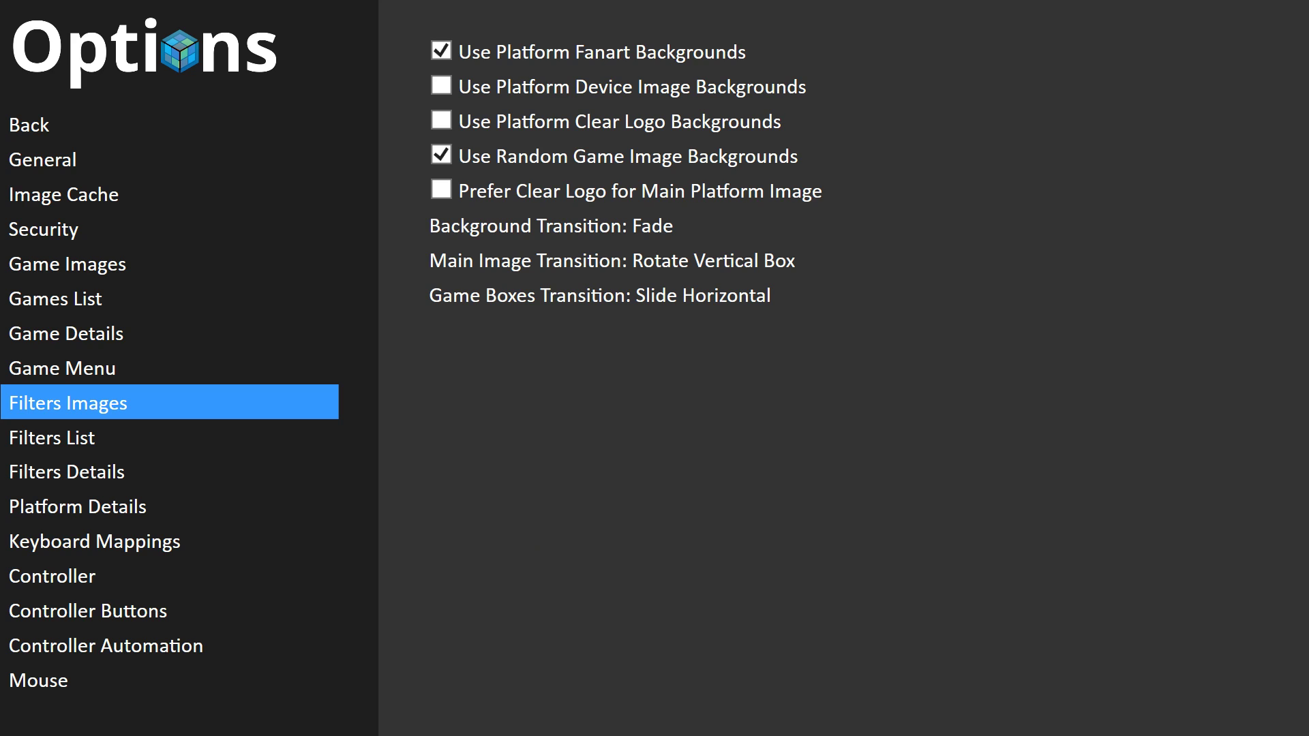
key("Down")
key("Down")
key("Down")
key("Down")
key("Up")
key("Up")
key("Up")
key("Up")
key("Down")
key("Down")
key("Up")
key("Up")
key("Up")
On the Game Details page, set CoverFlow Game Details Transition to Explosion and back out to the system menu.
key("Up")
key("Up")
key("Down")
key("Right")
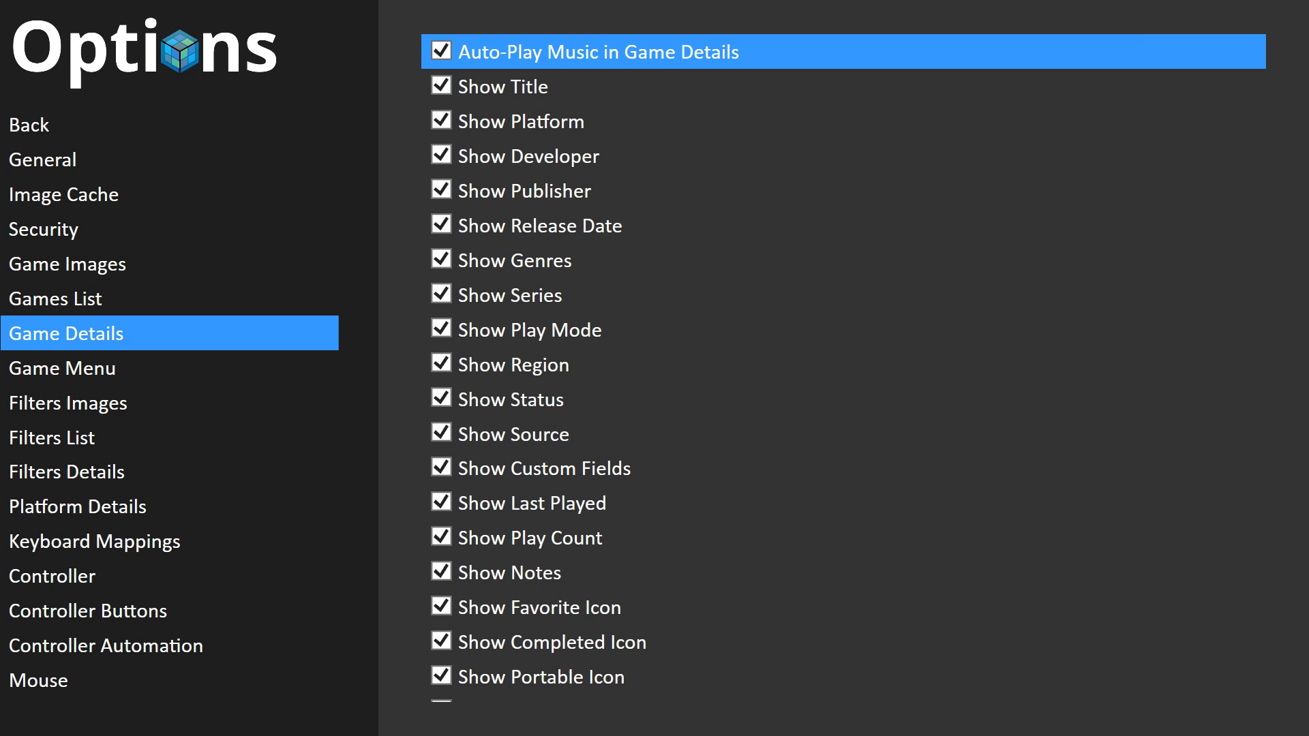
key("Up")
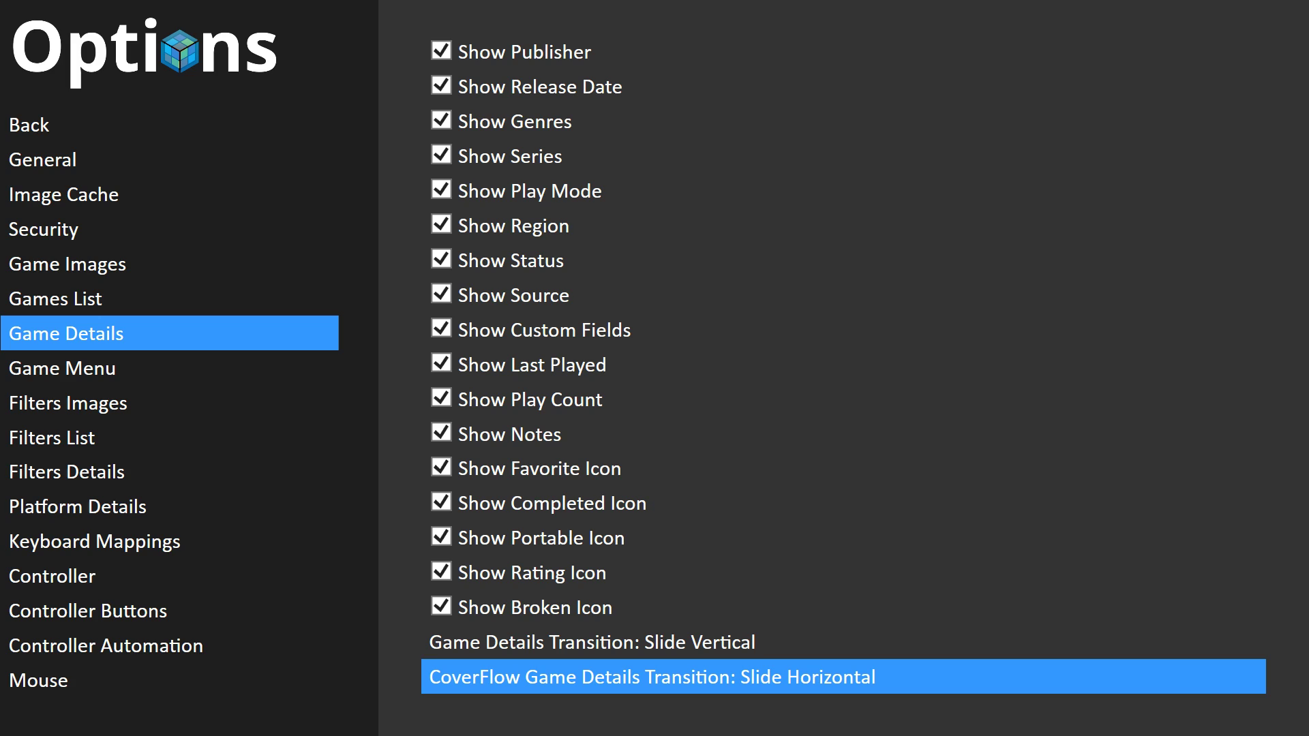
key("Up")
key("Down")
key("Up")
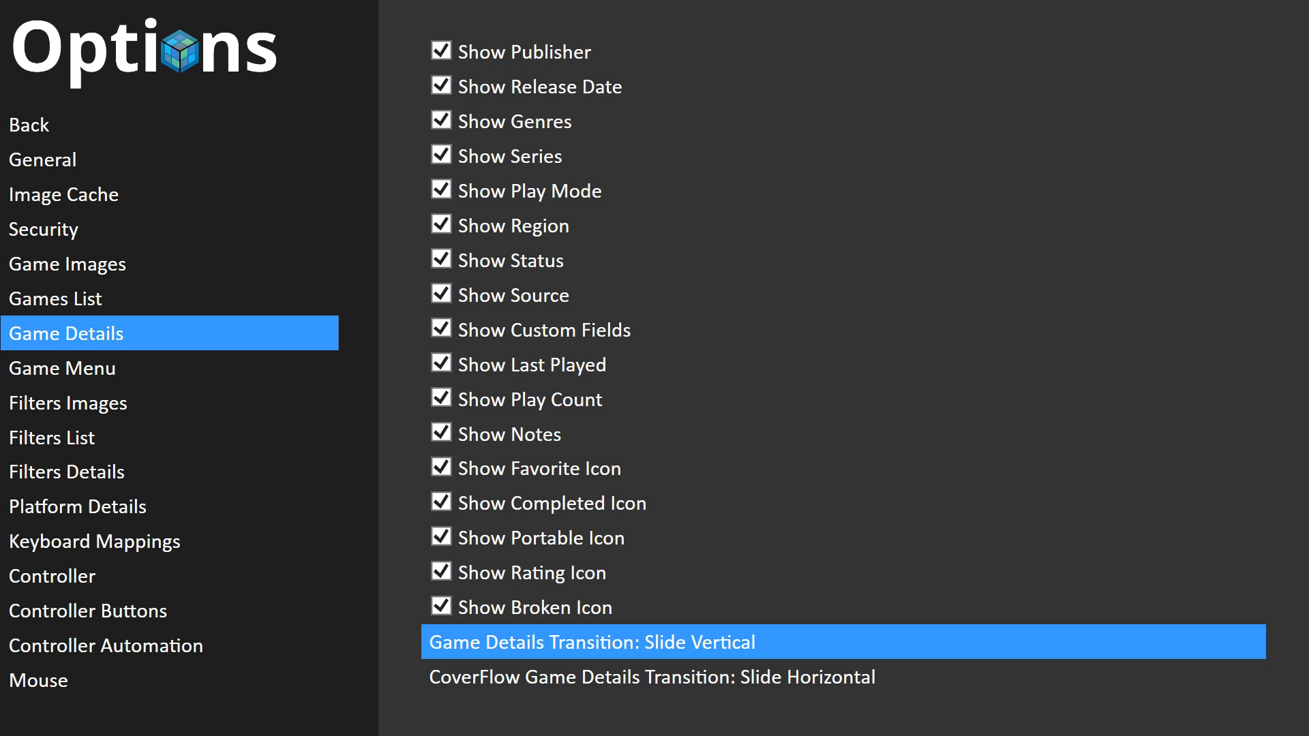
key("Down")
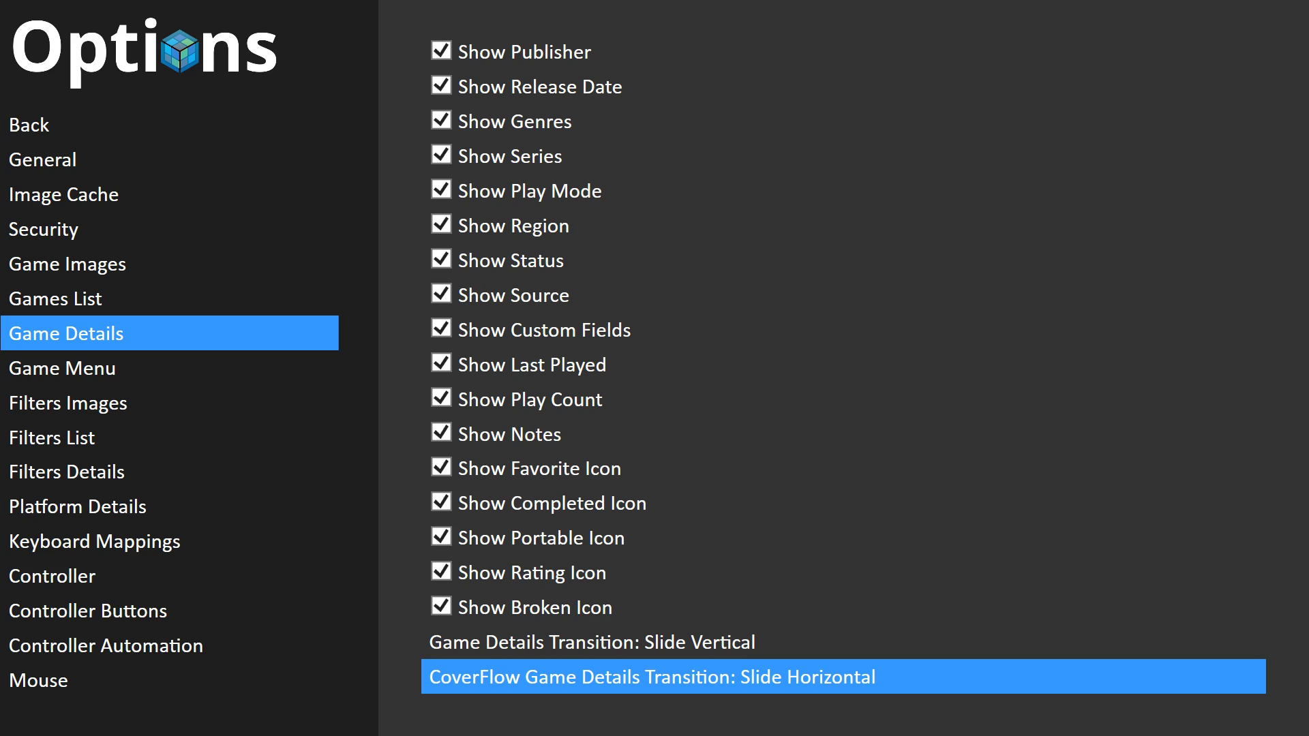
key("Right")
key("Right")
key("Right")
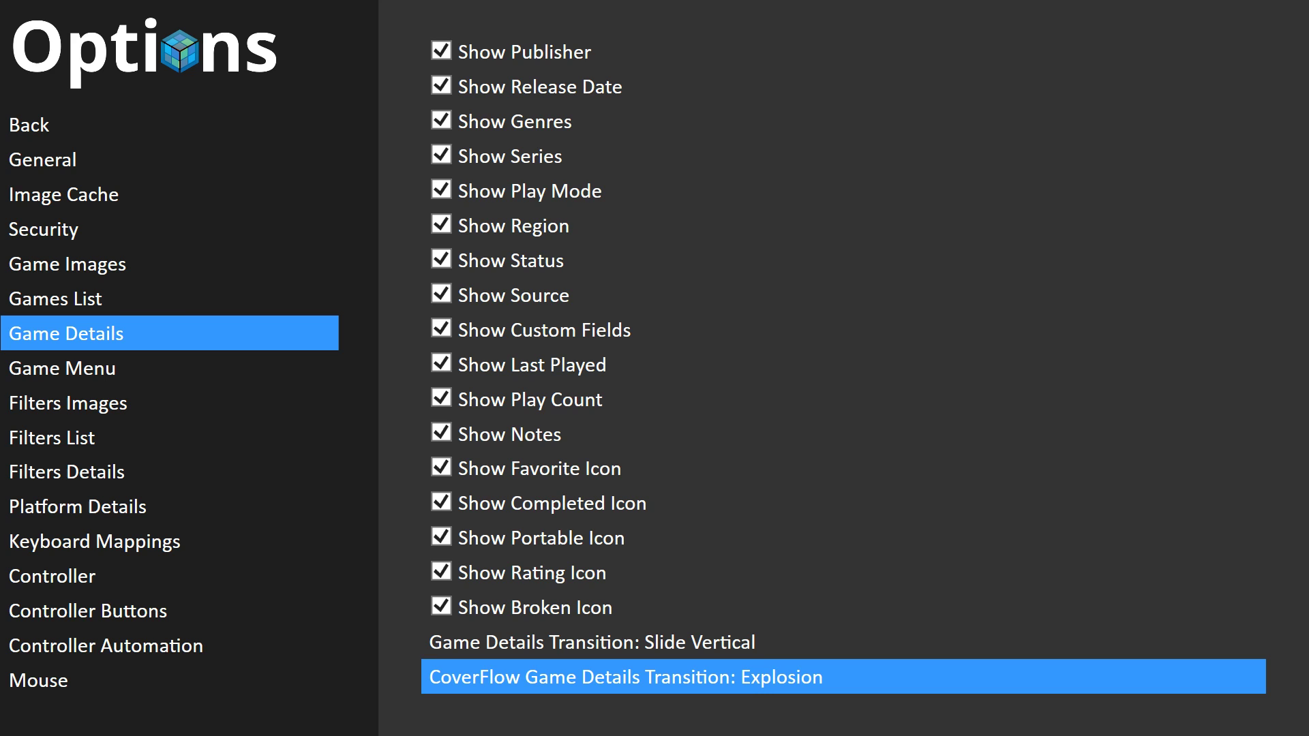
key("Escape")
key("Escape")
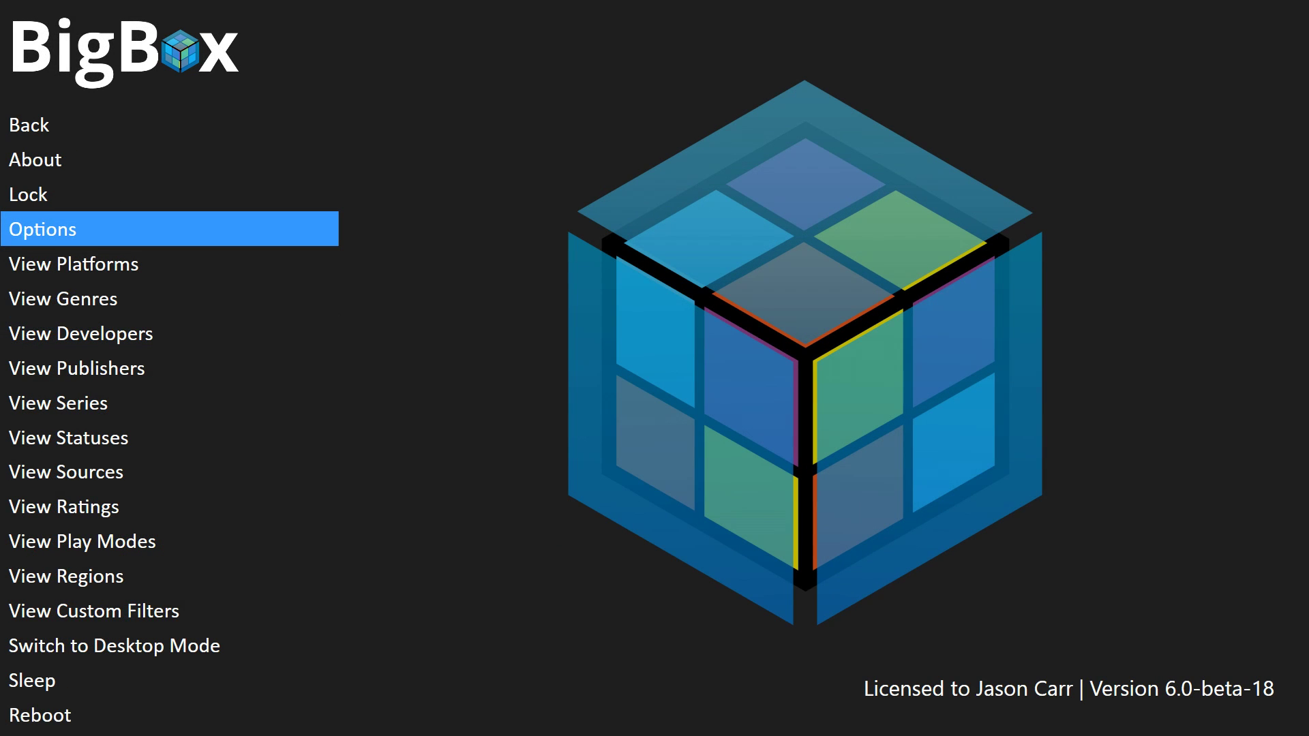
key("Escape")
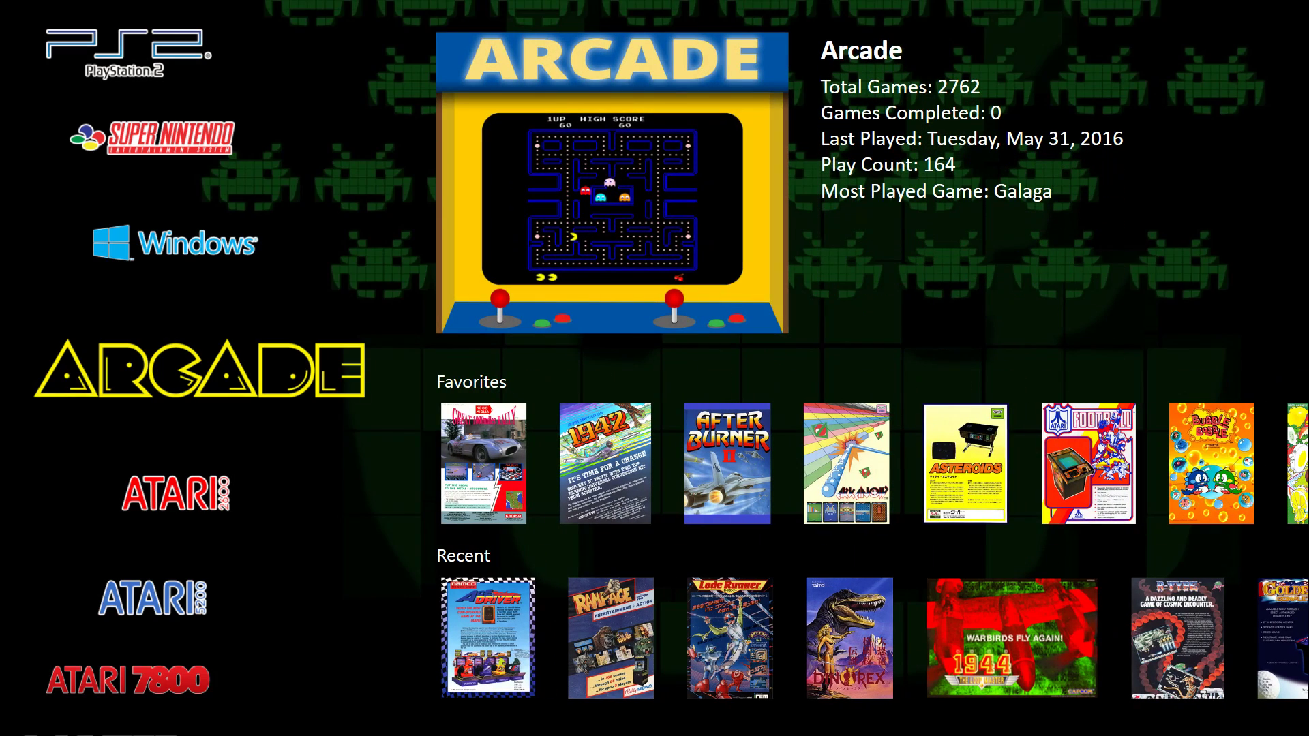
Pick the Arcade platform and open its games coverflow.
key("Down")
key("Down")
key("Down")
key("Down")
key("Down")
key("Down")
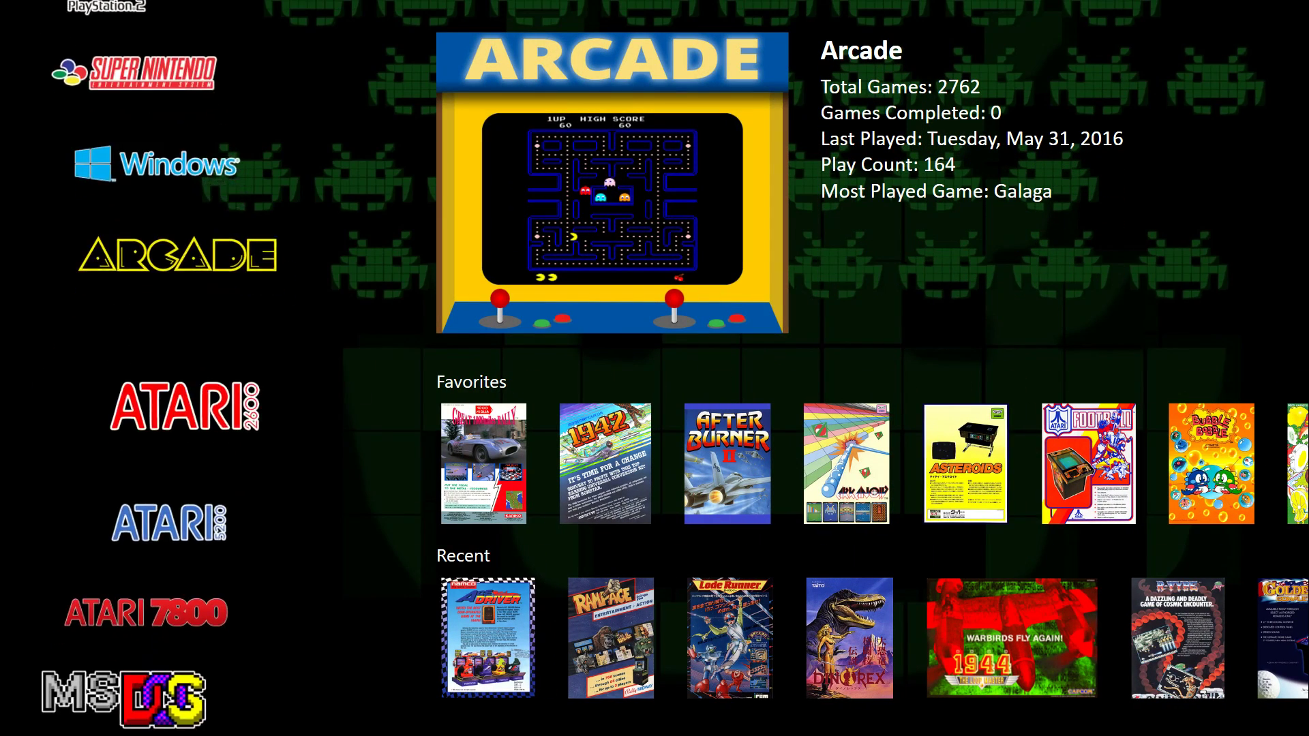
key("Up")
key("Up")
key("Up")
key("Up")
key("Up")
key("Up")
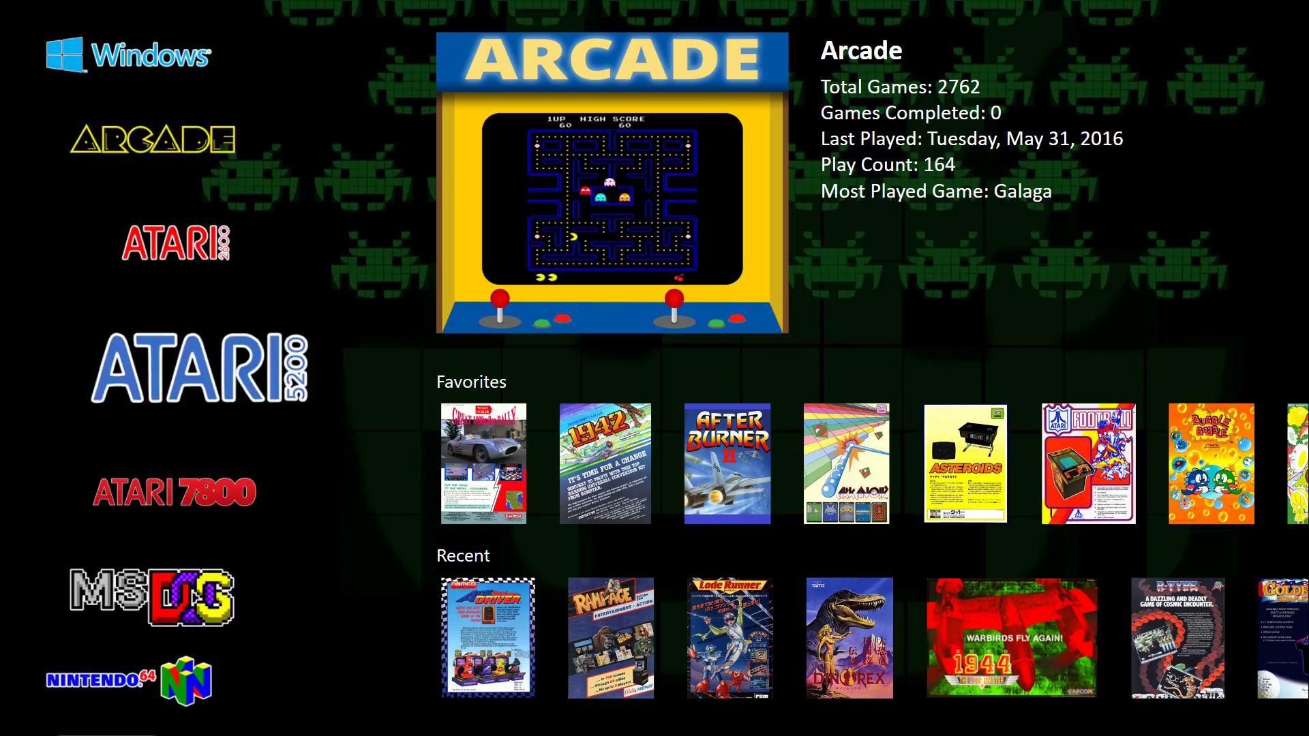
key("Return")
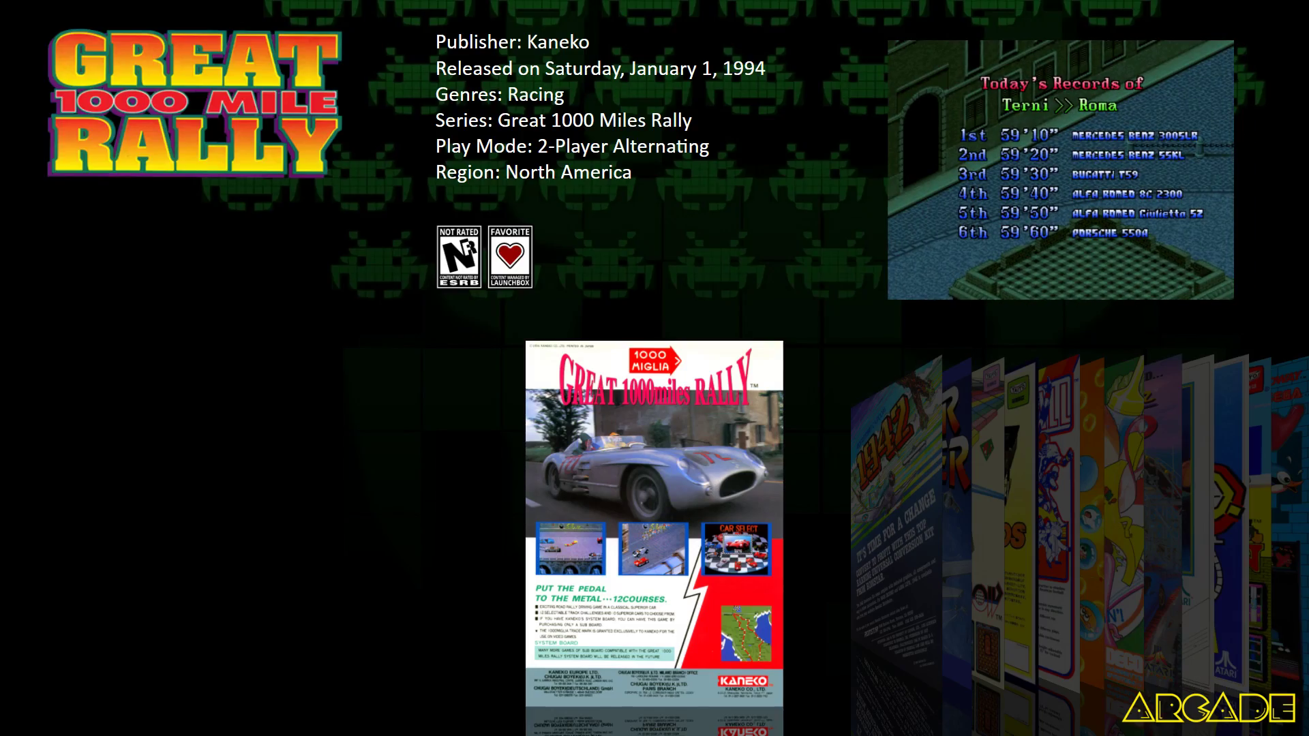
Browse the Arcade games through 1942, After Burner II, Arkanoid and Asteroids to Bubble Bobble, then return to the platform overview.
key("Right")
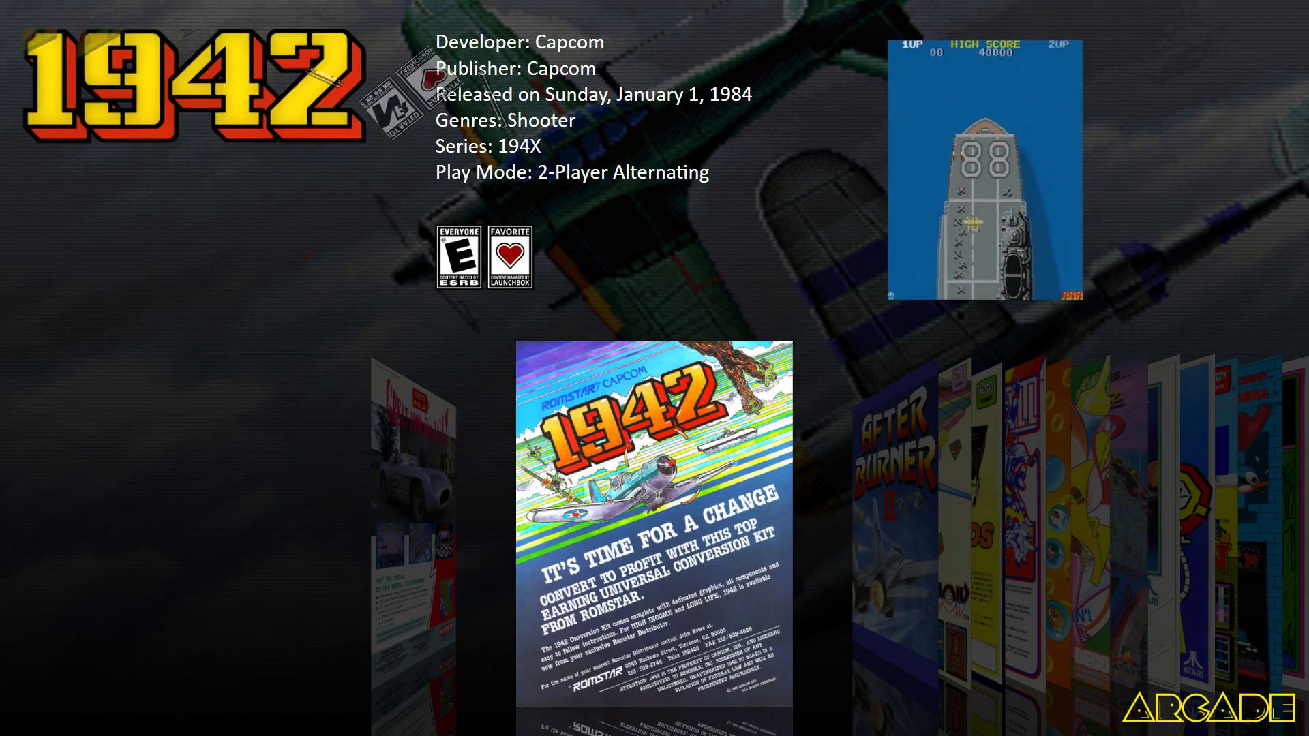
key("Right")
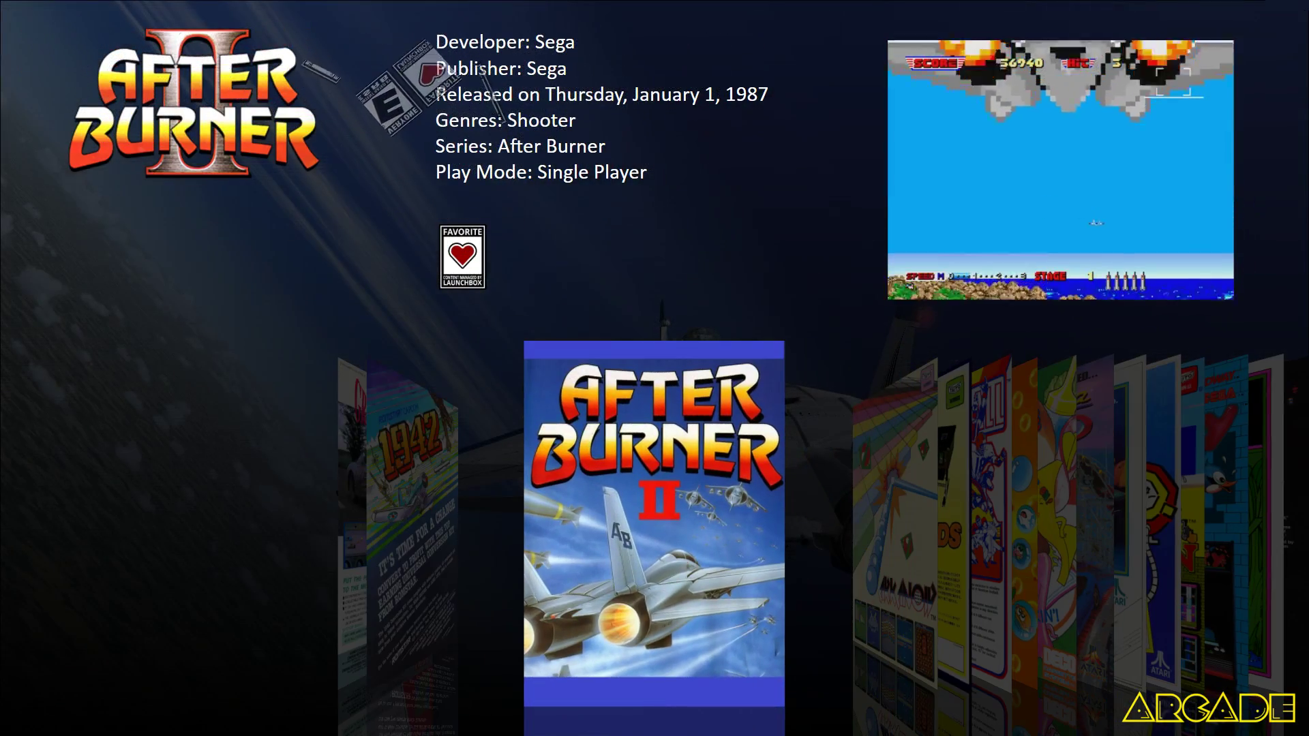
key("Right")
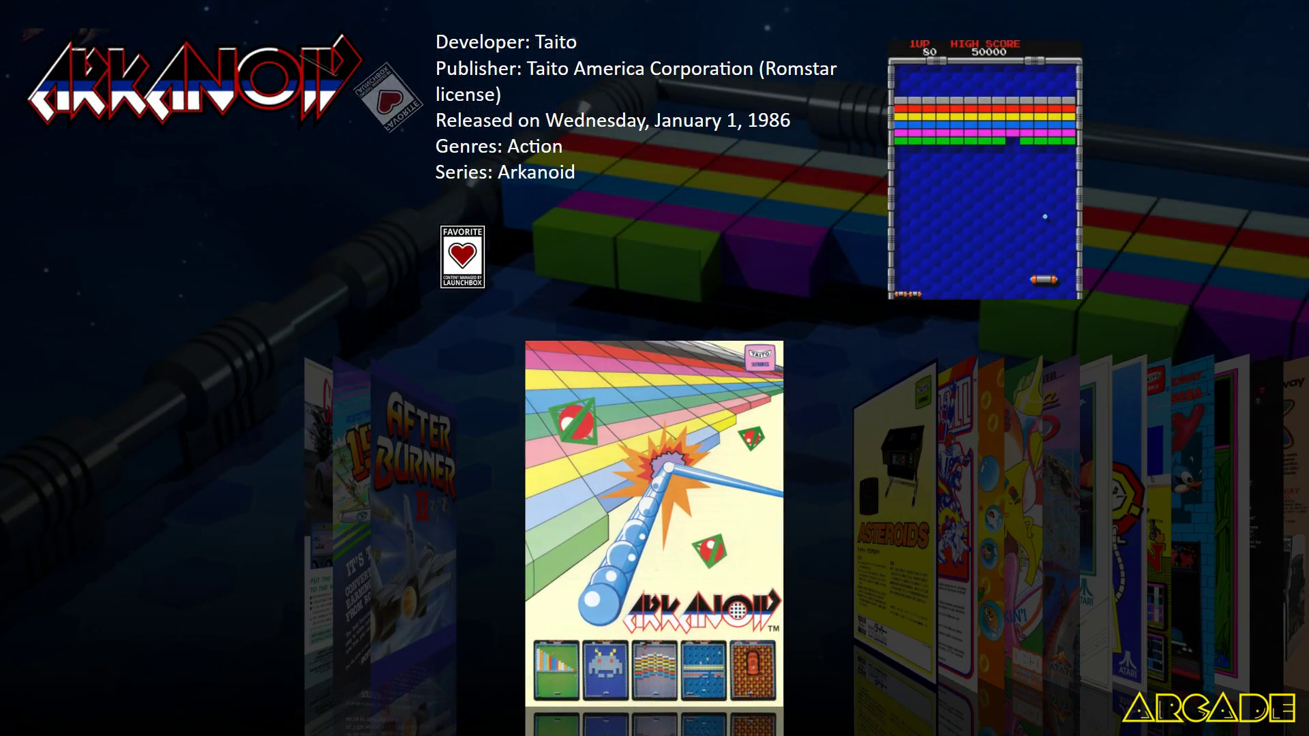
key("Right")
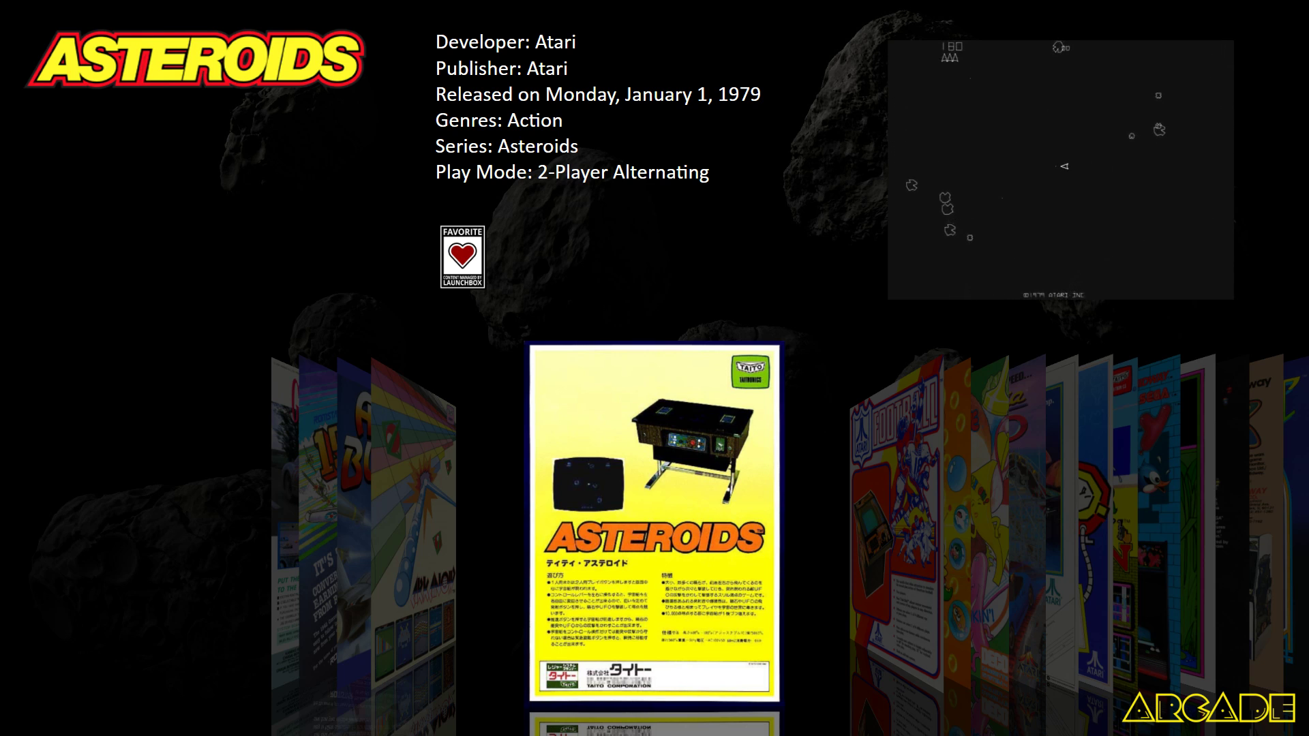
key("Right")
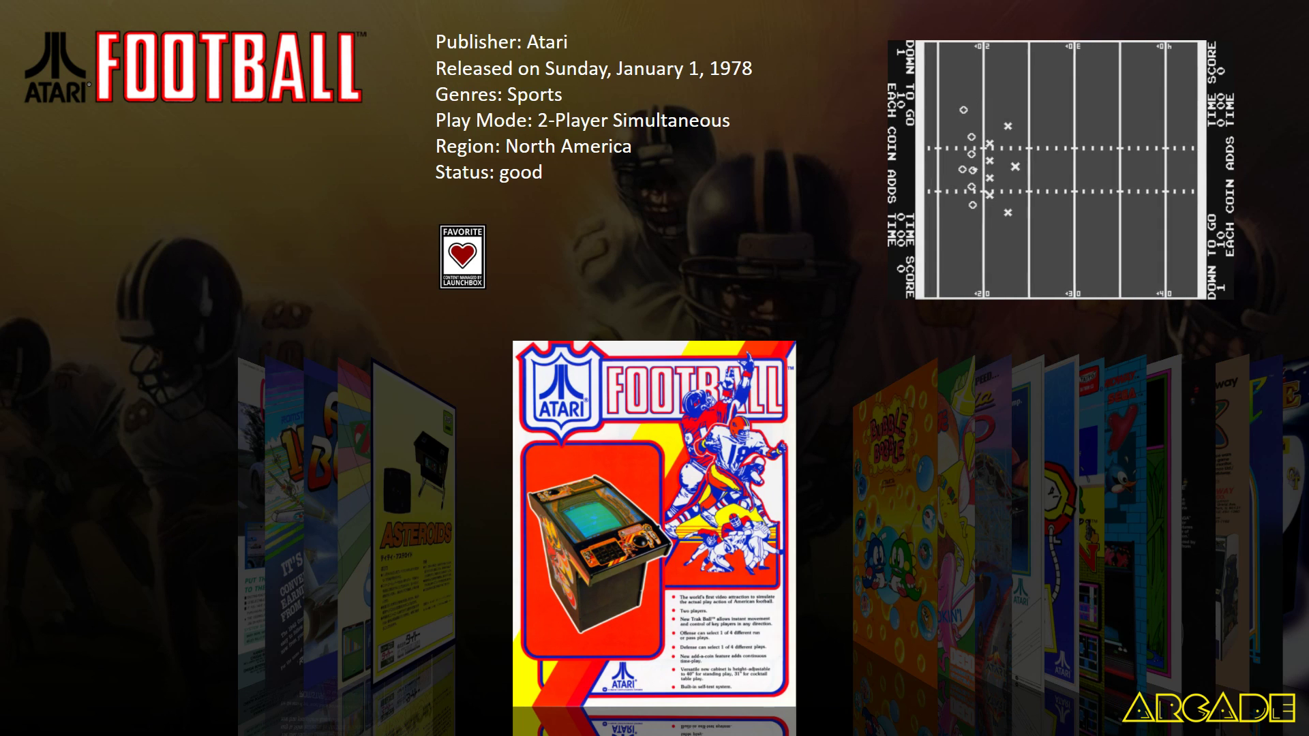
key("Right")
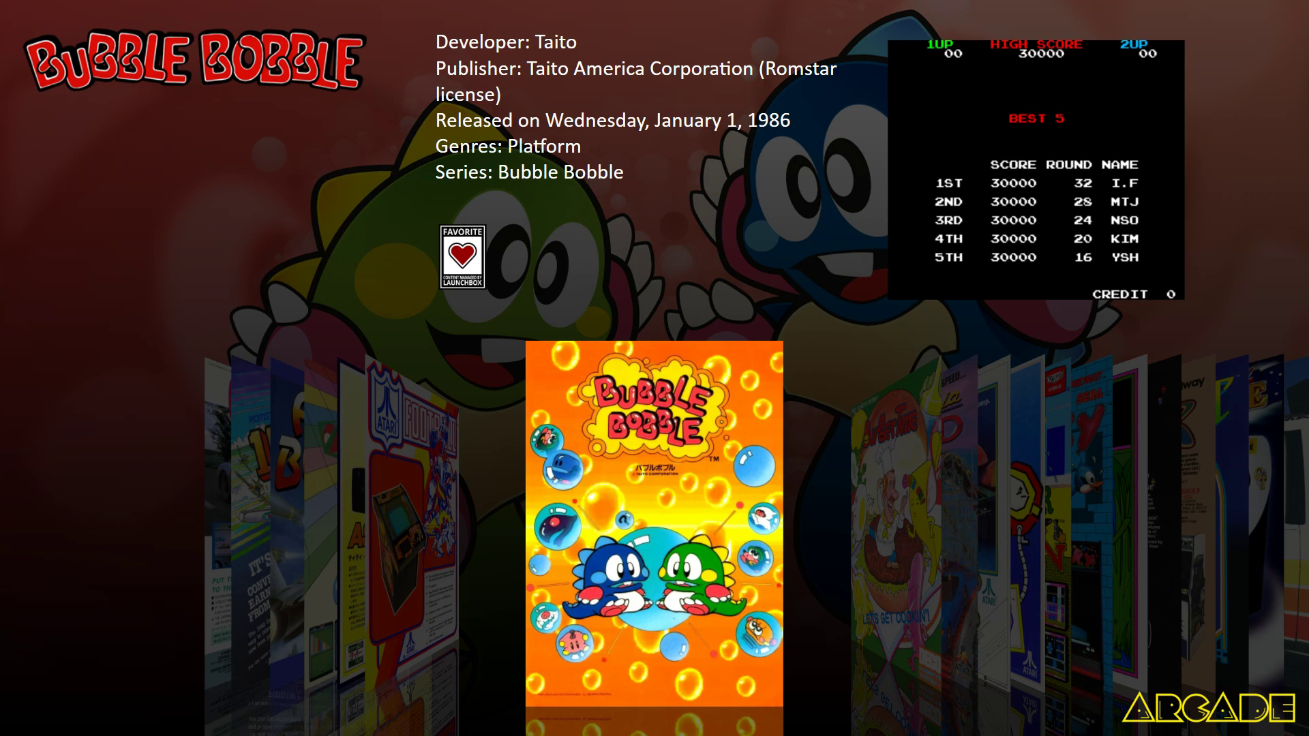
key("Escape")
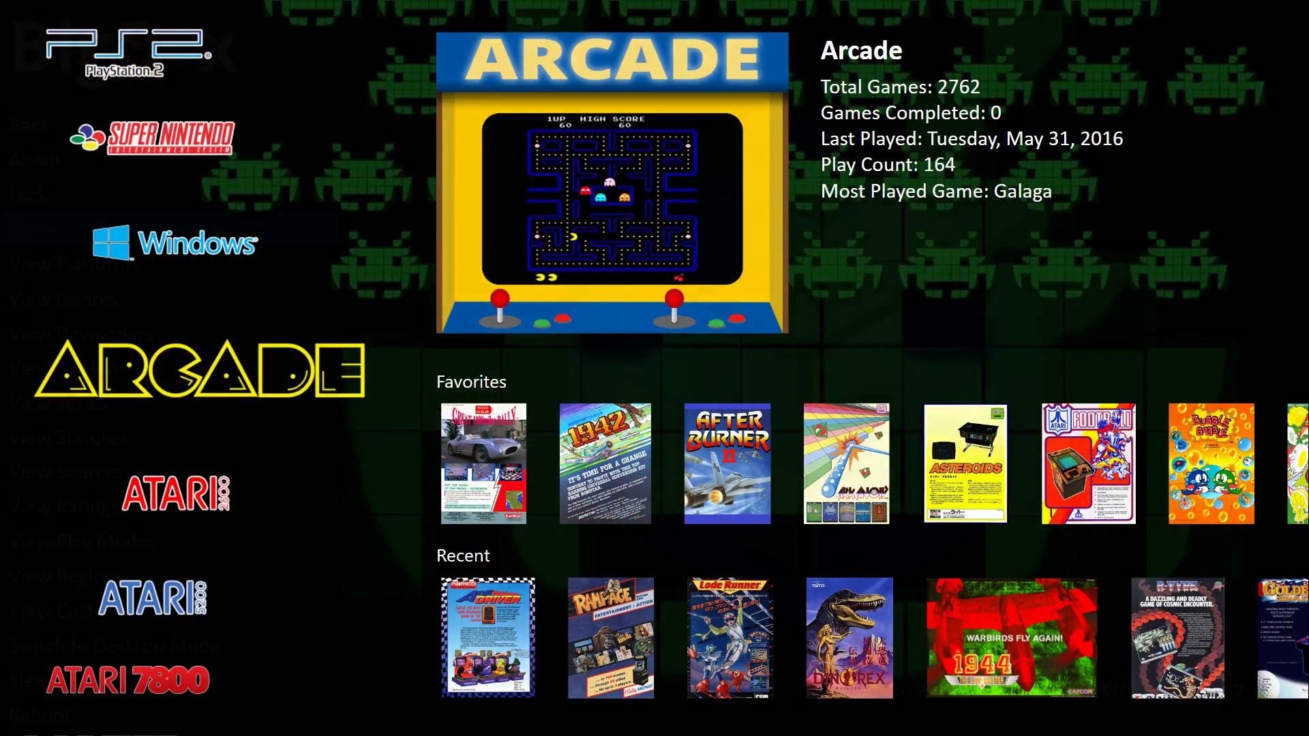
Open Options from the system menu and browse to the Filters Images settings page.
key("Escape")
key("Down")
key("Up")
key("Return")
key("Down")
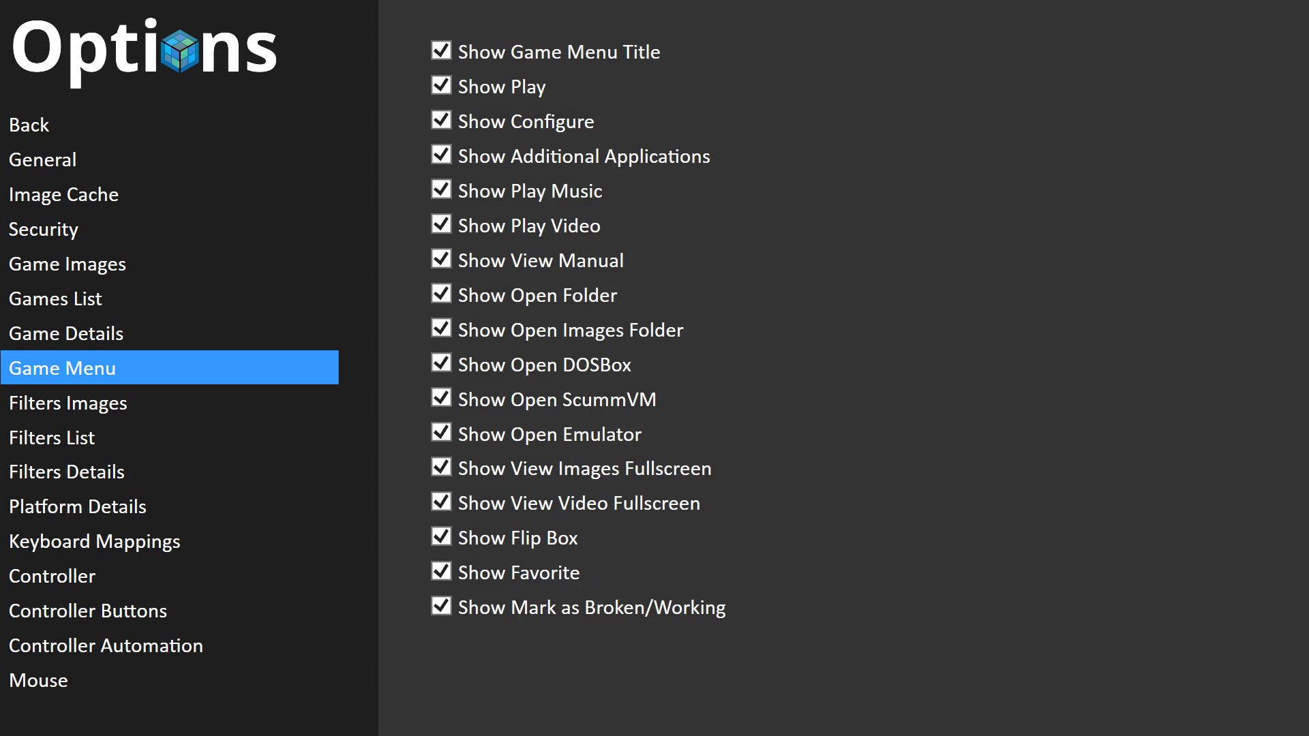
key("Down")
key("Down")
key("Down")
key("Up")
key("Up")
key("Down")
key("Up")
Set the Filters Images Background Transition to Rotate Horizontal Box and exit Options.
key("Down")
key("Down")
key("Up")
key("Up")
key("Right")
key("Down")
key("Down")
key("Down")
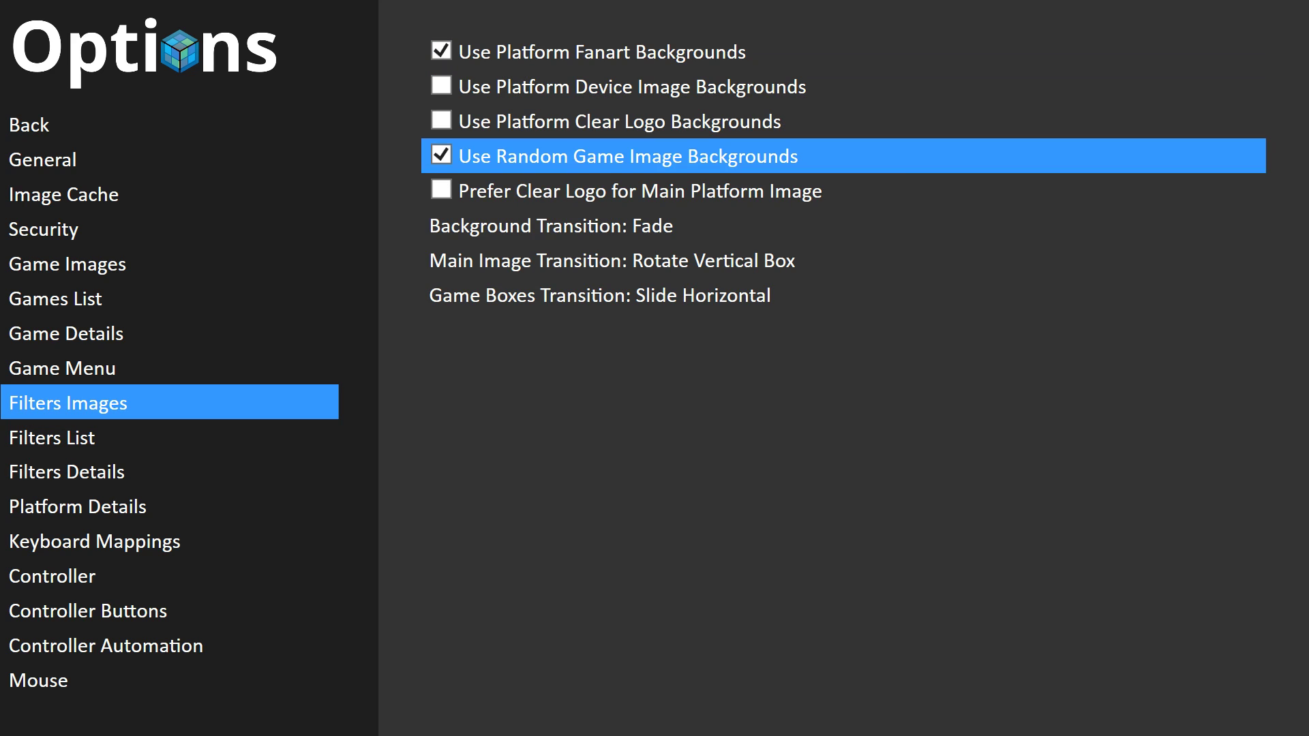
key("Down")
key("Down")
key("Left")
key("Left")
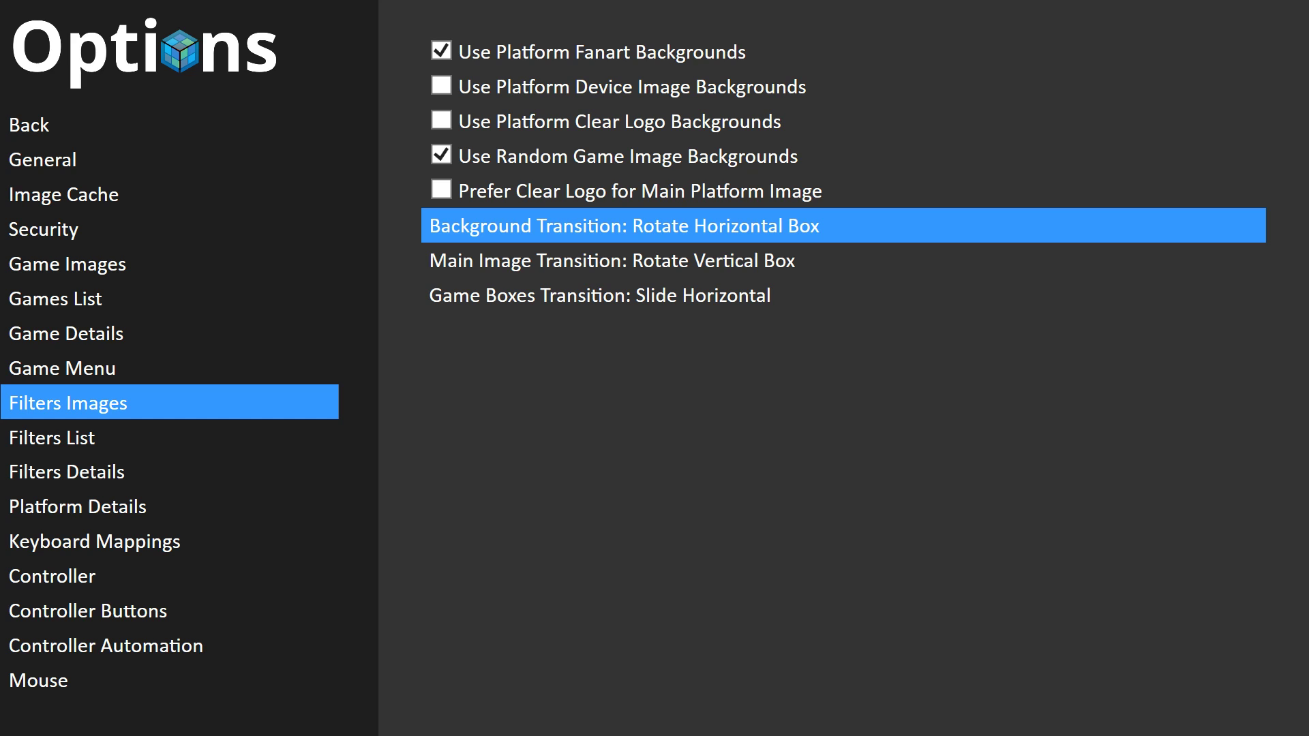
key("Escape")
key("Escape")
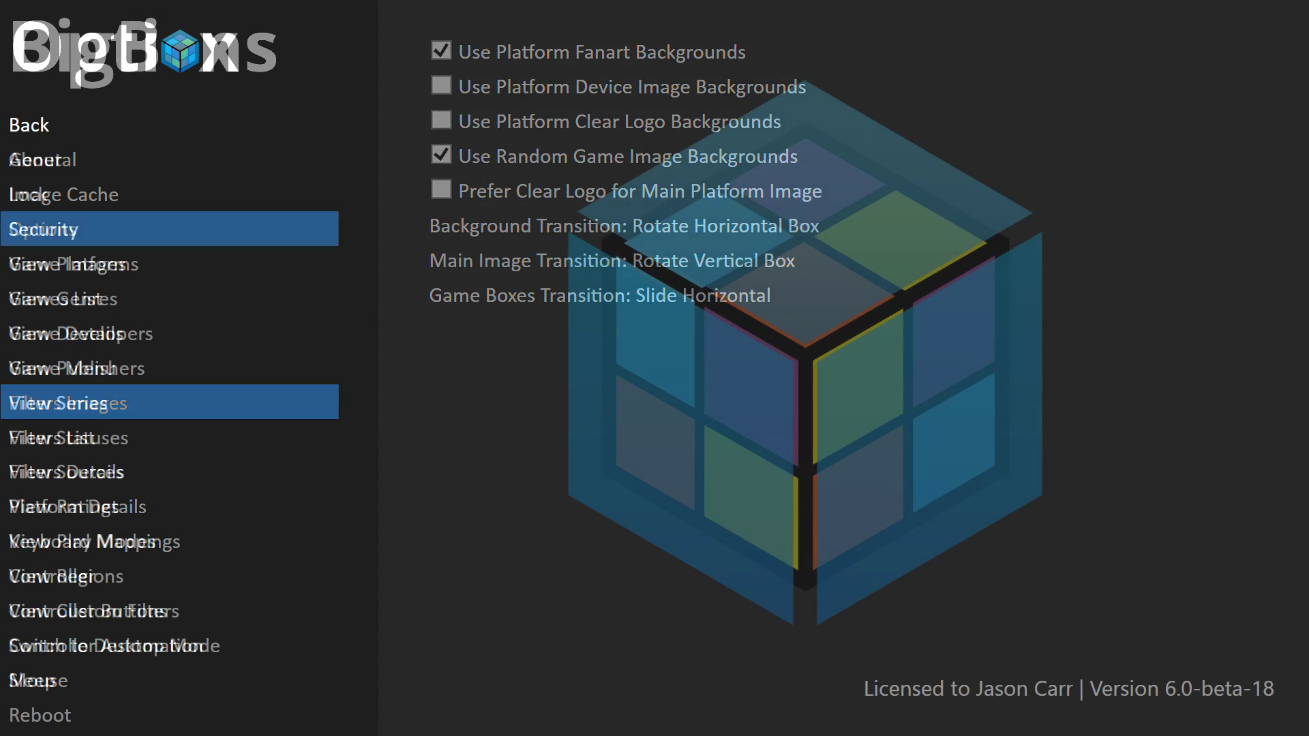
key("Escape")
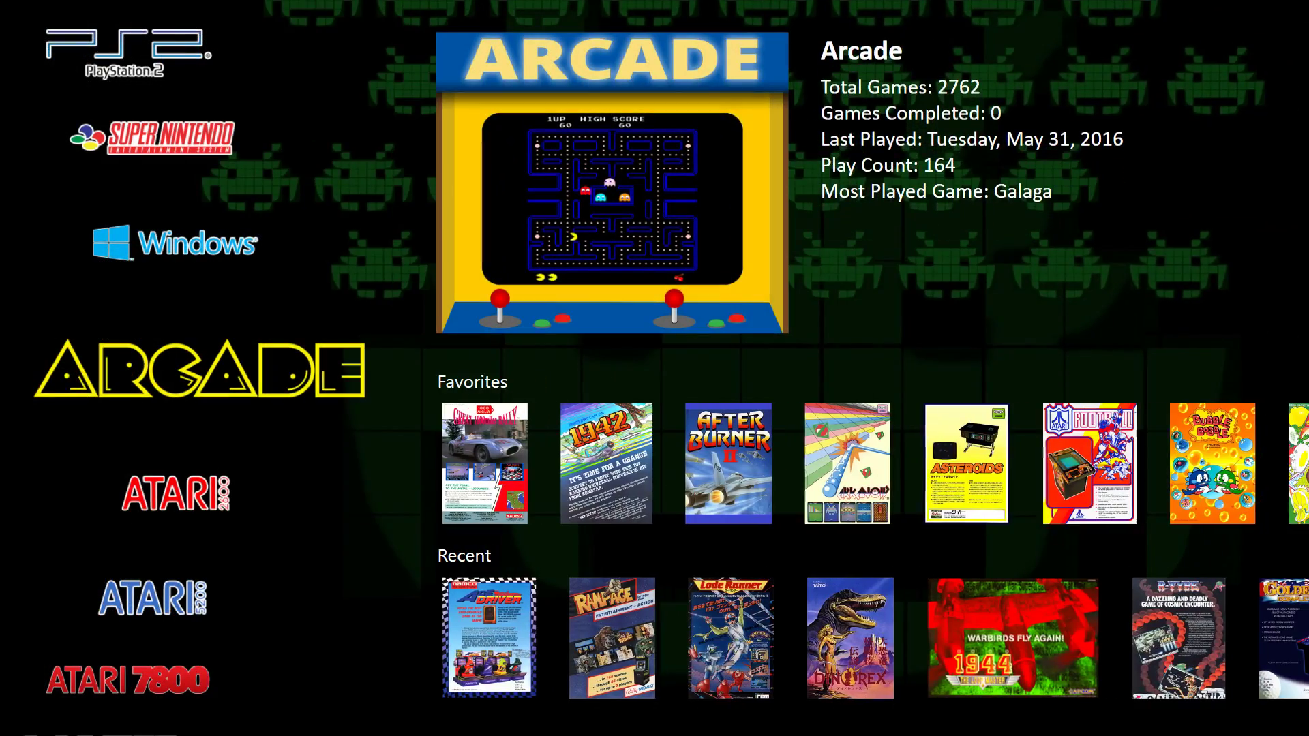
key("Up")
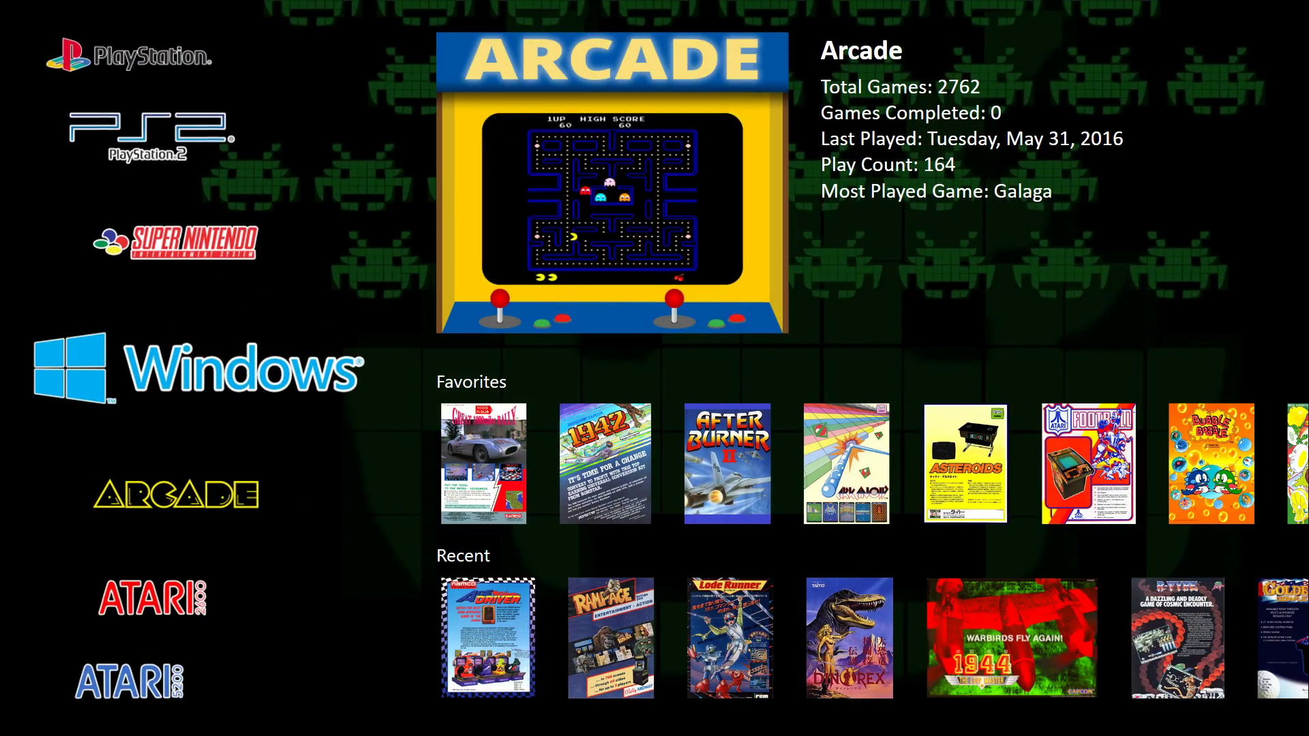
key("Down")
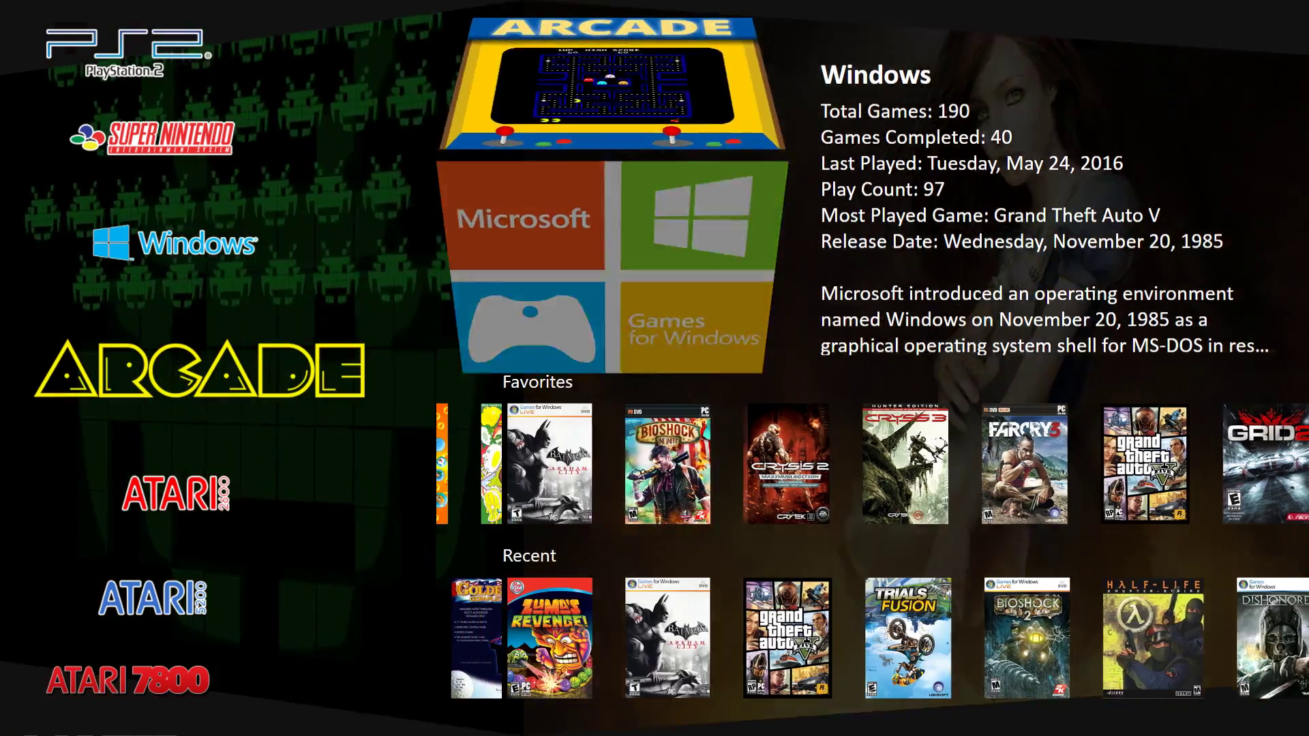
key("Down")
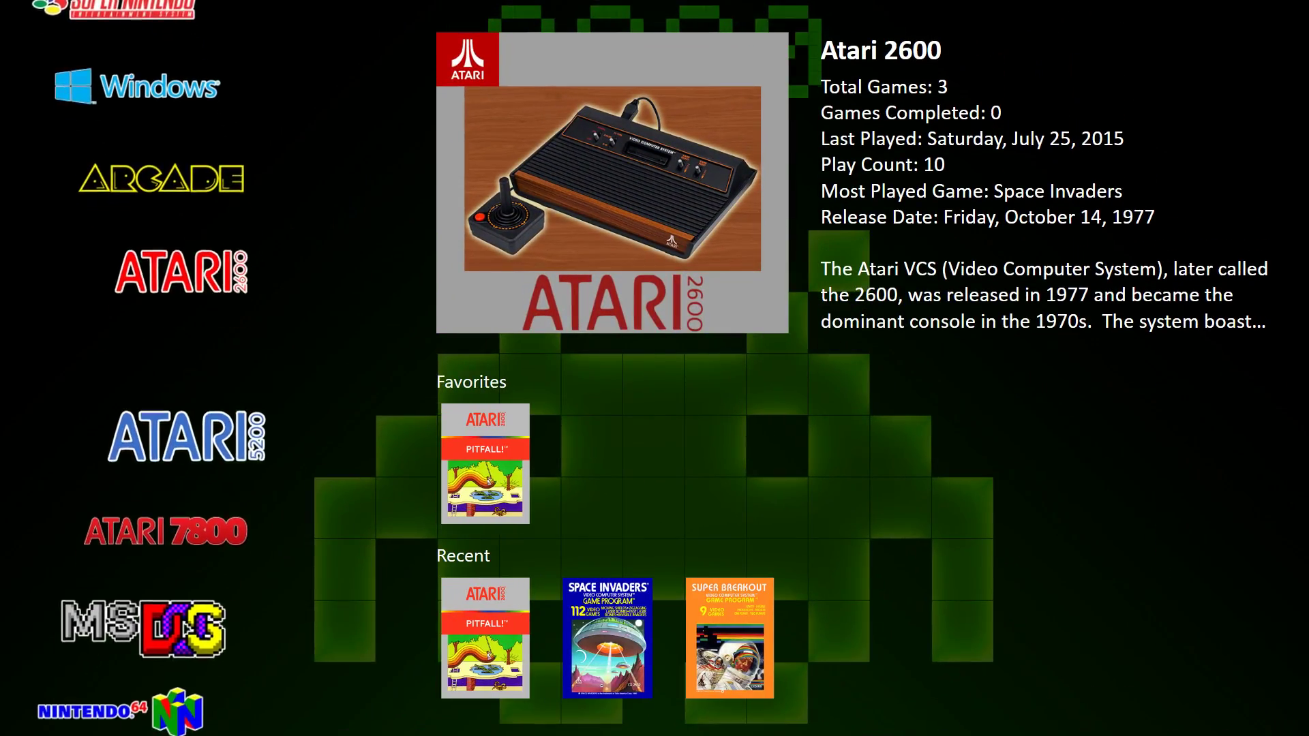
key("Down")
key("Up")
key("Up")
key("Up")
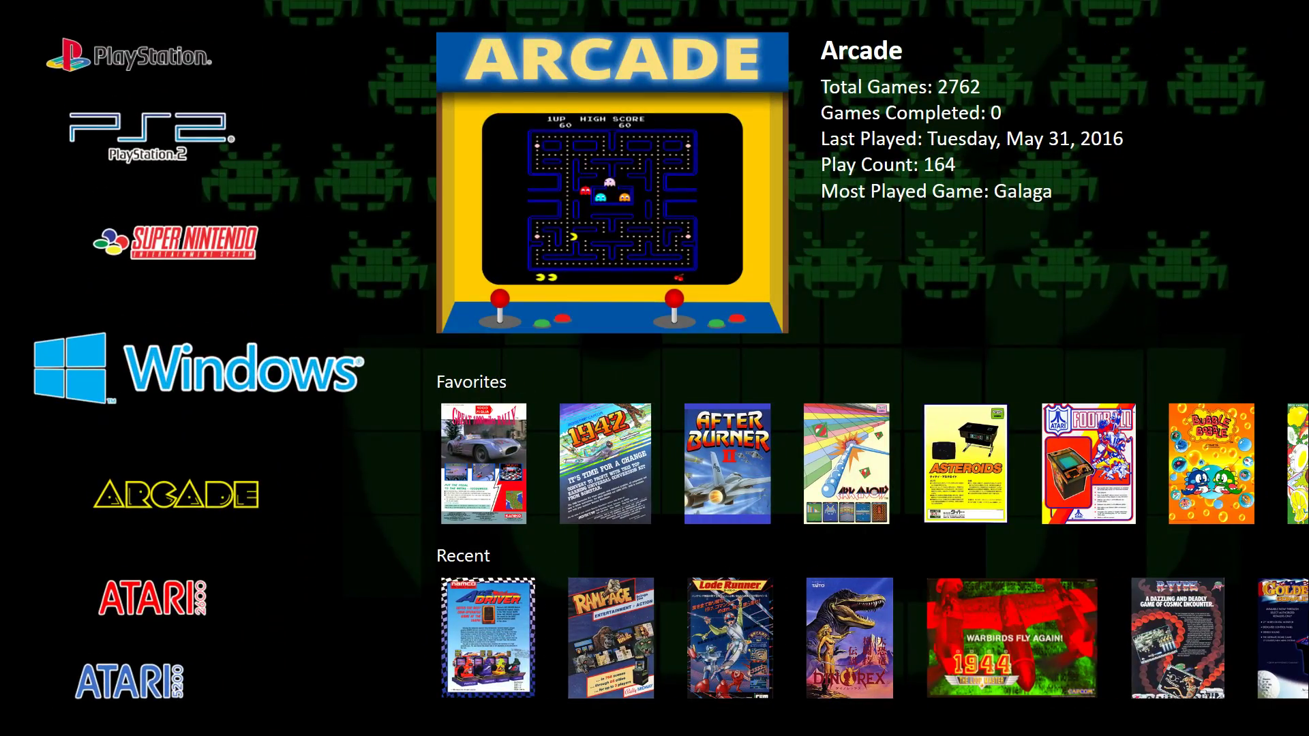
key("Down")
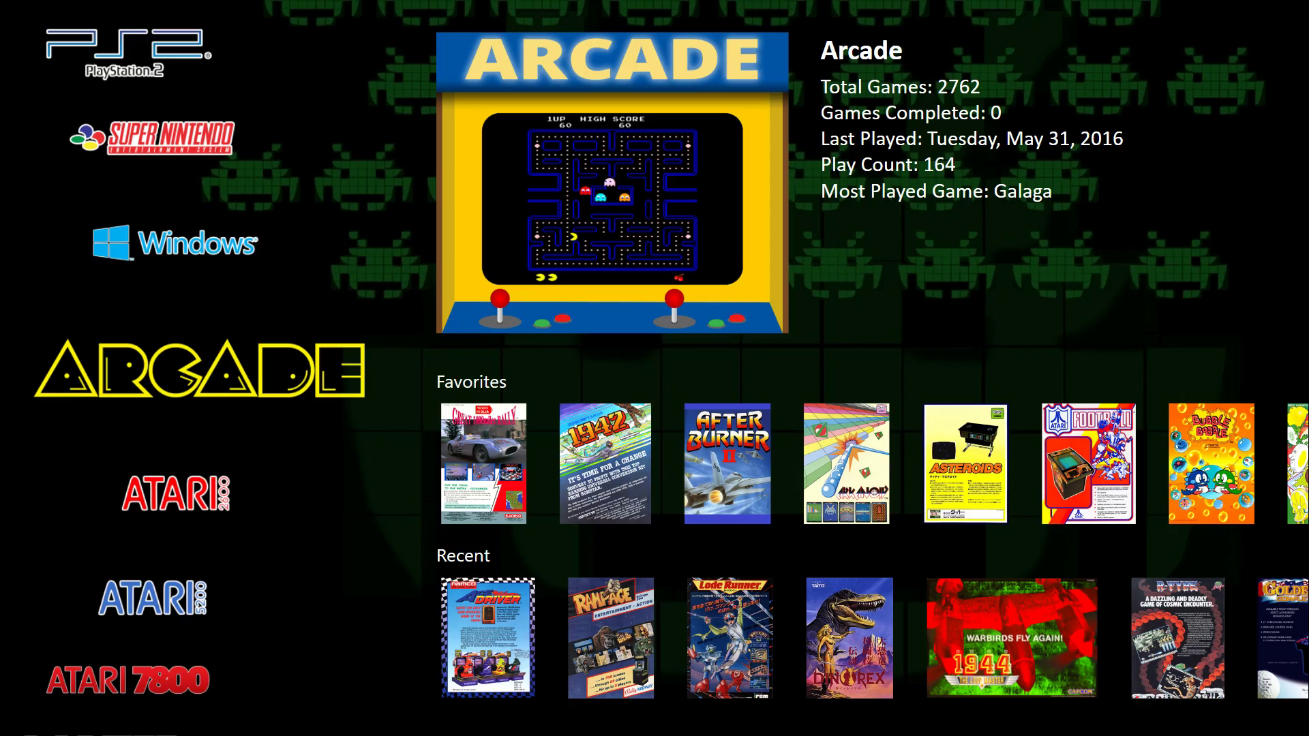
key("Down")
In Filters Images Options, cycle Background Transition past Rotate Horizontal Triangle, Slide Horizontal and Door to Explosion, then exit.
key("Escape")
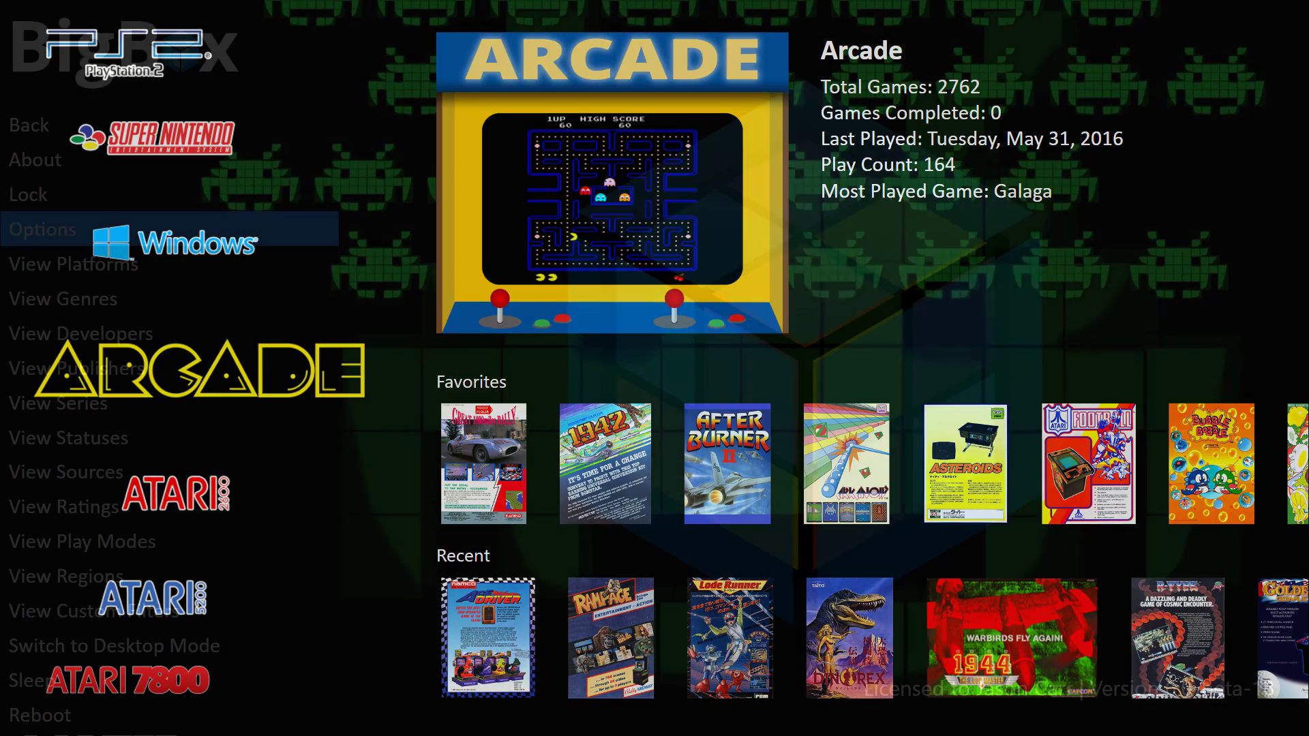
key("Return")
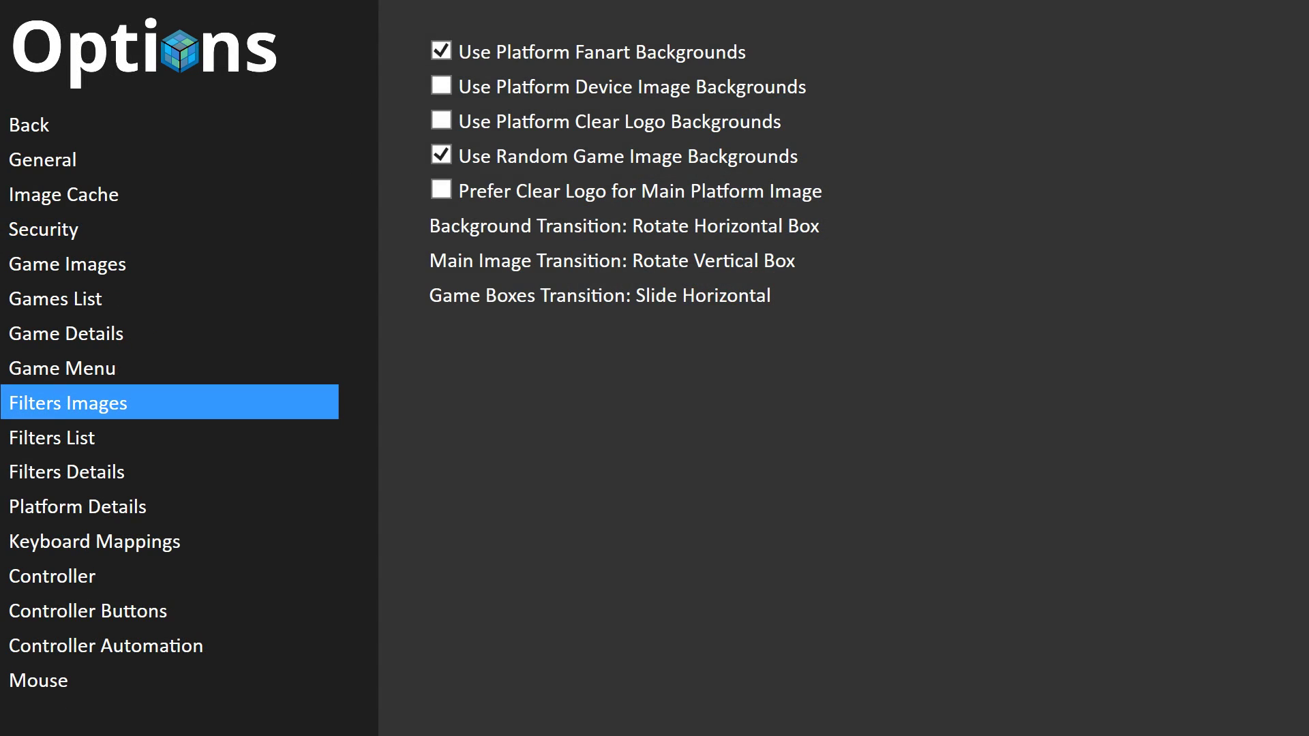
key("Right")
key("Down")
key("Down")
key("Down")
key("Down")
key("Down")
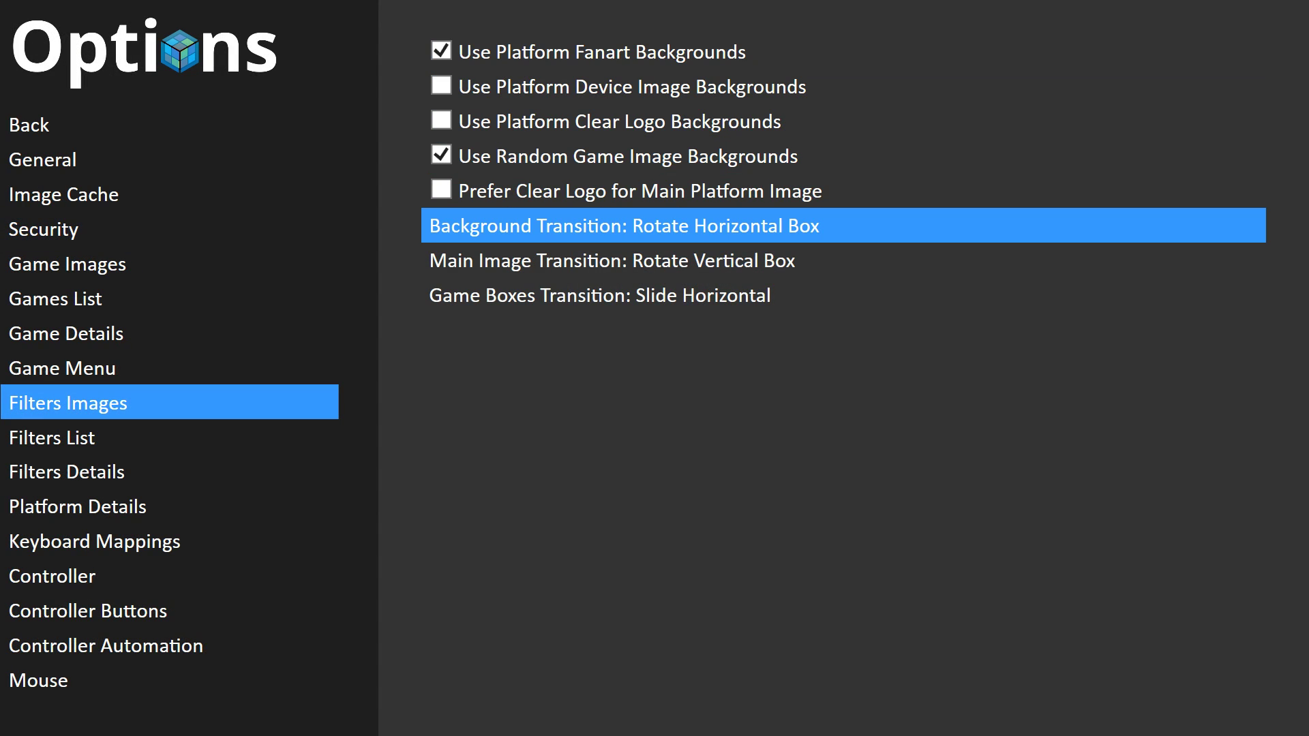
key("Right")
key("Right")
key("Right")
key("Right")
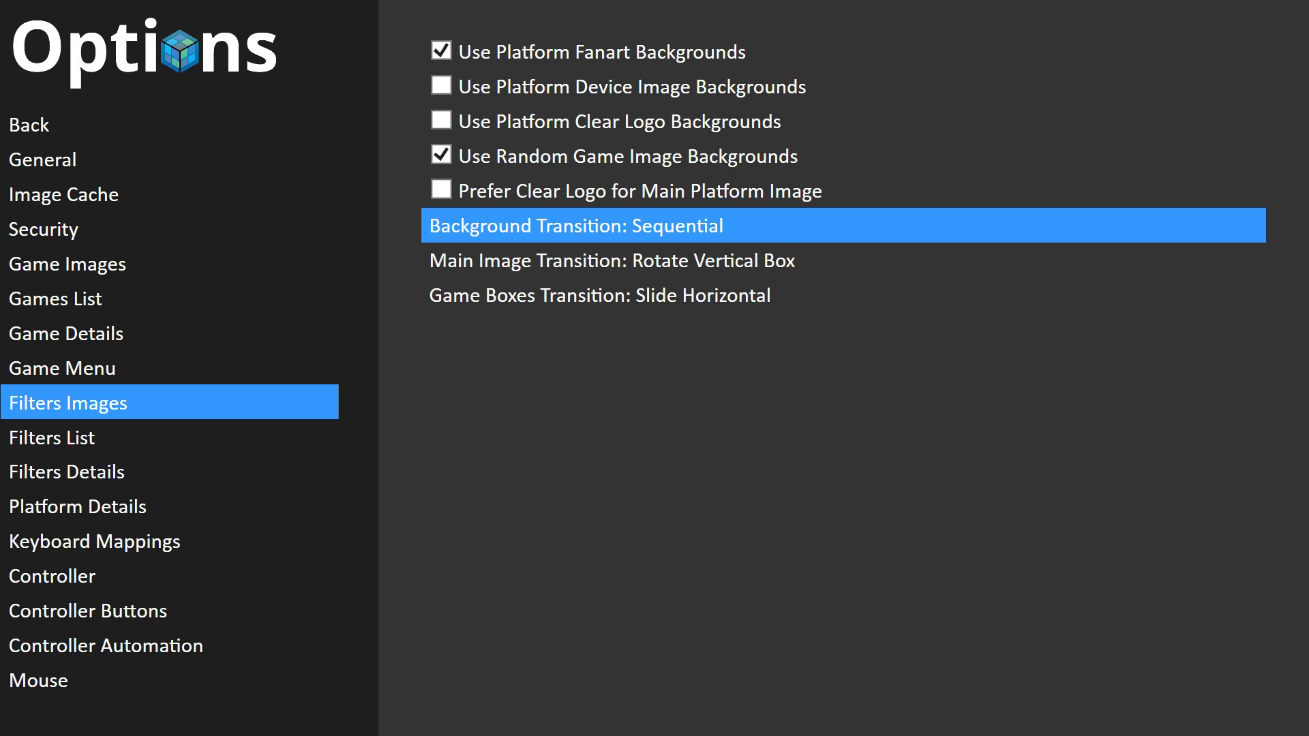
key("Right")
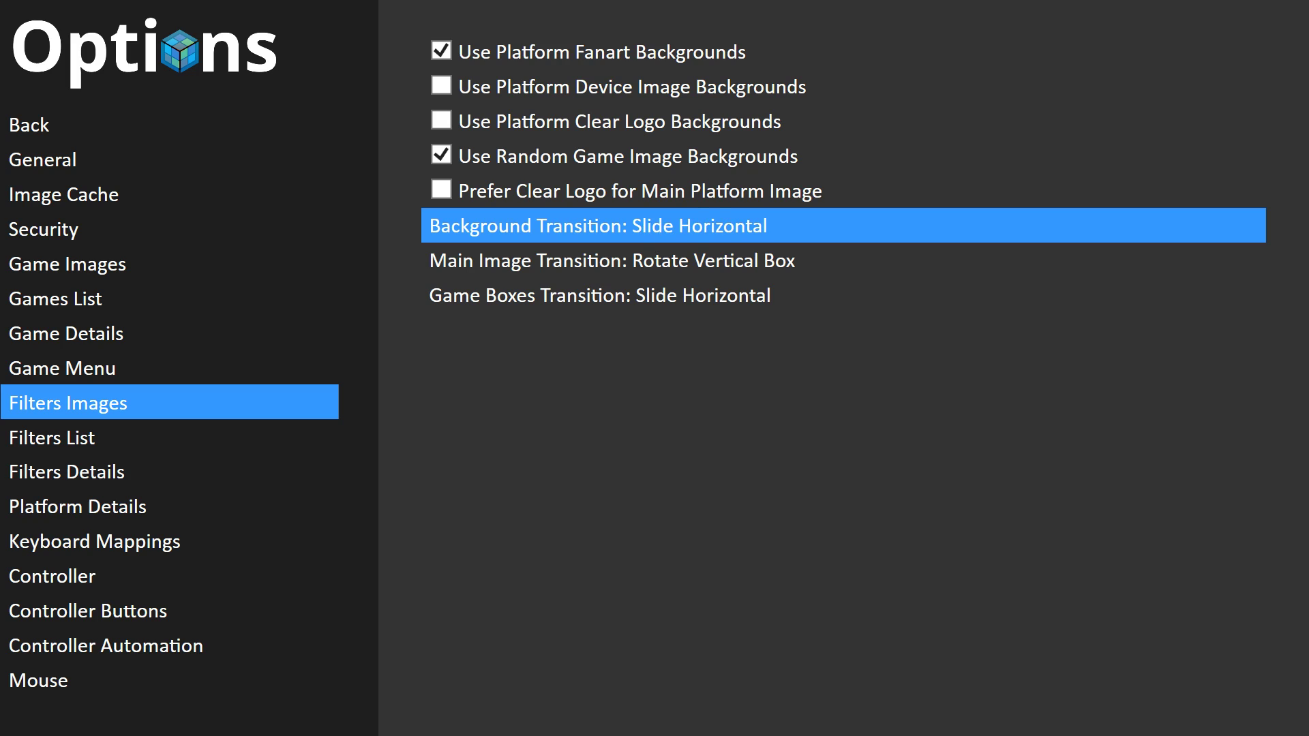
key("Right")
key("Right")
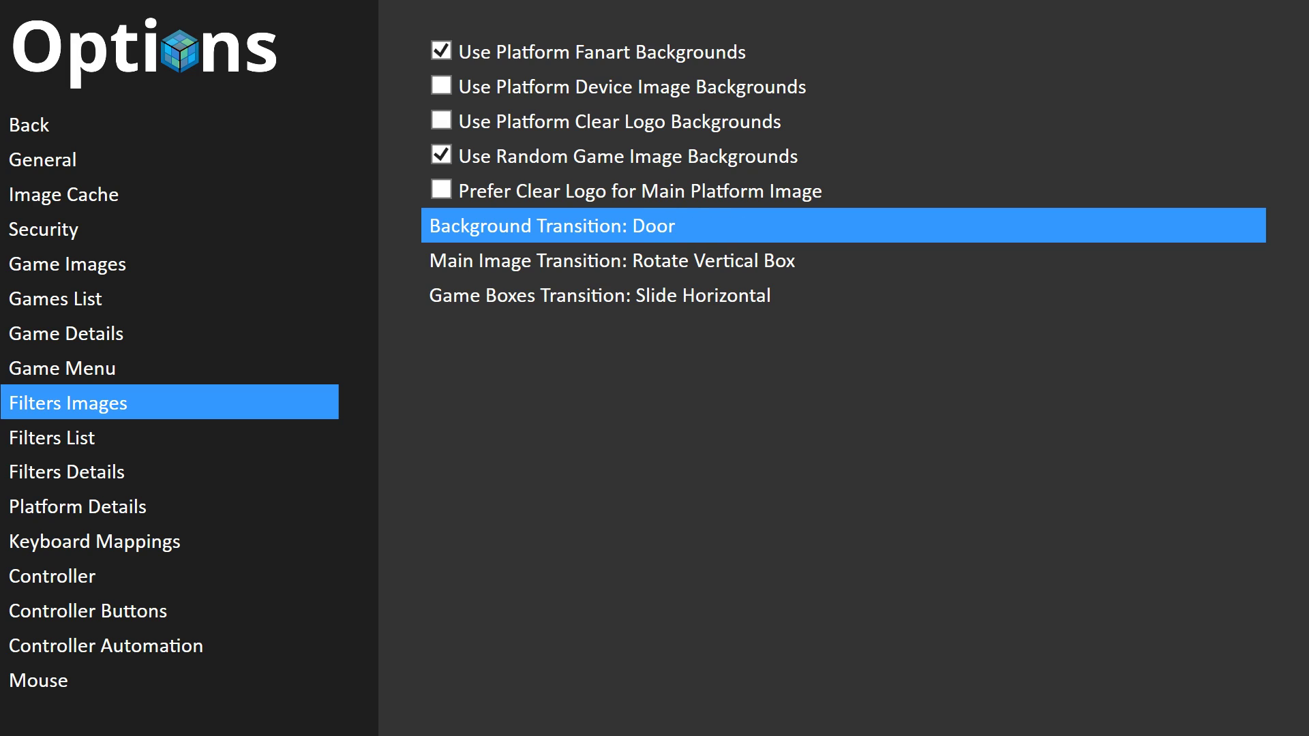
key("Right")
key("Right")
key("Right")
key("Right")
key("Escape")
key("Escape")
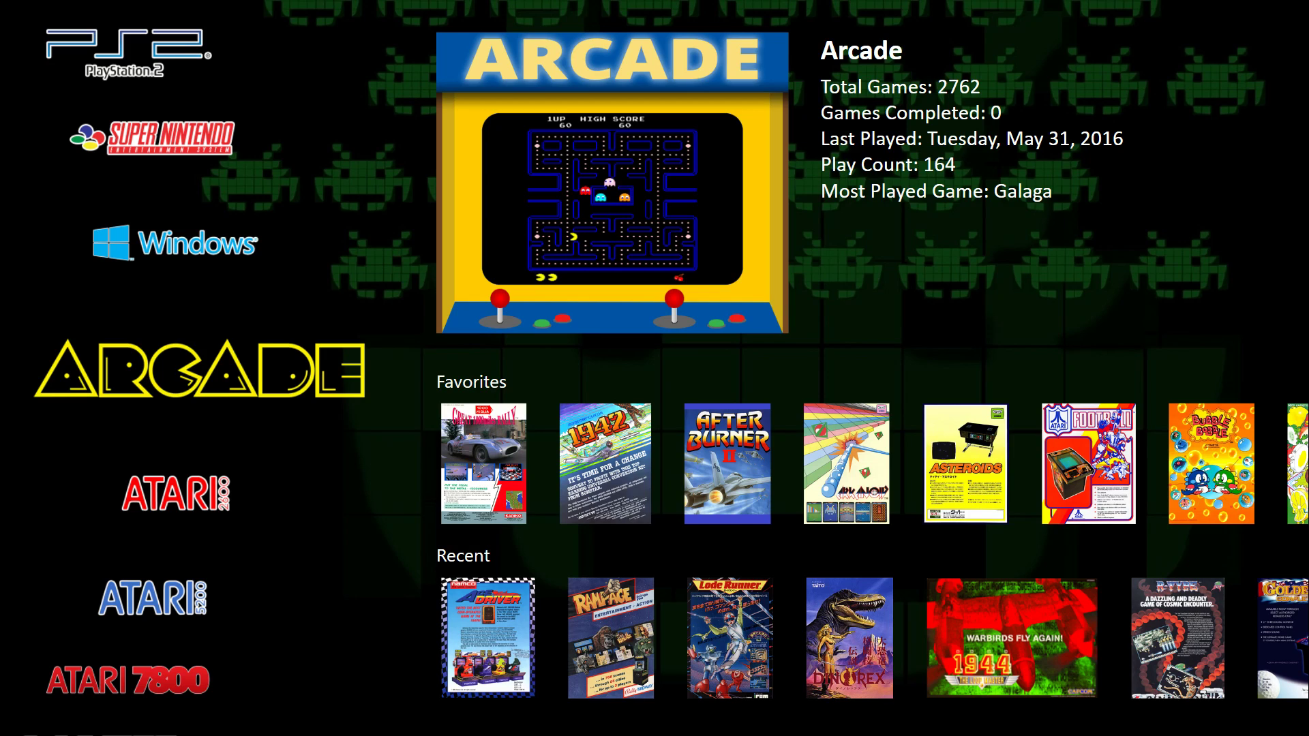
Open the system menu over the Arcade view and move up toward Lock.
key("Escape")
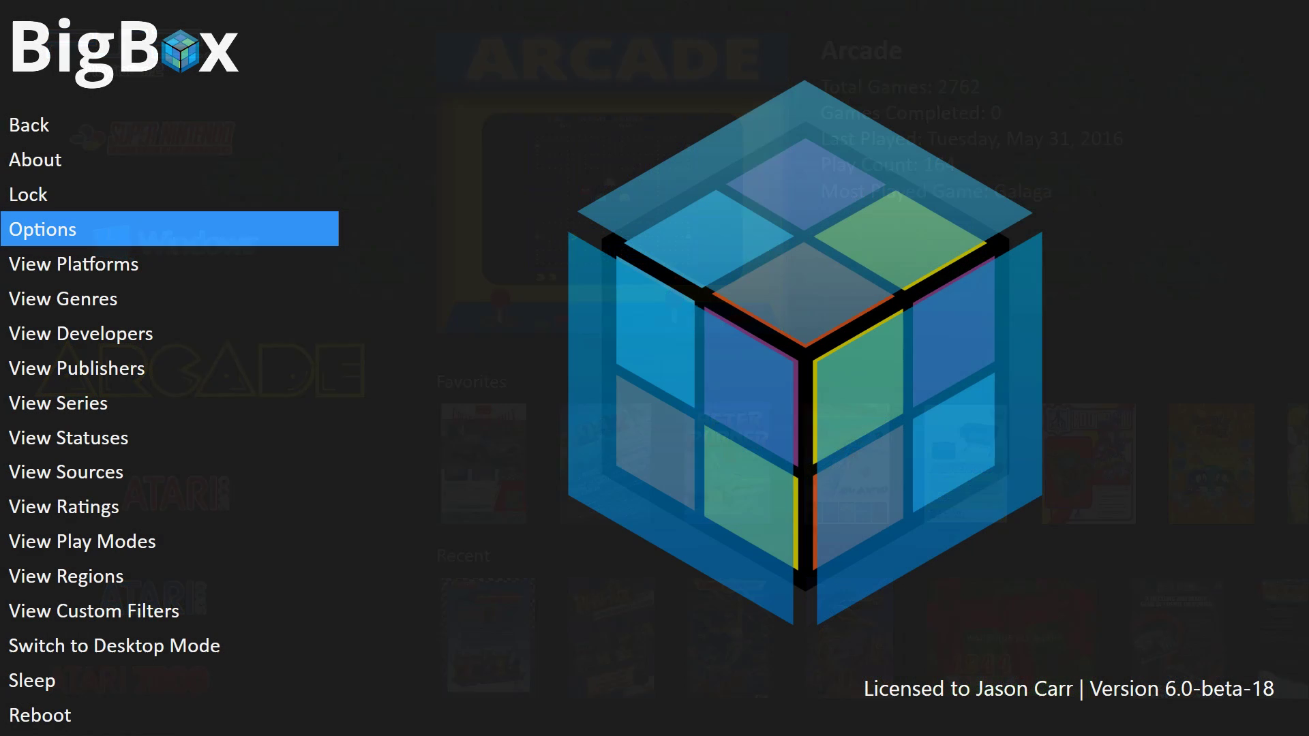
key("Up")
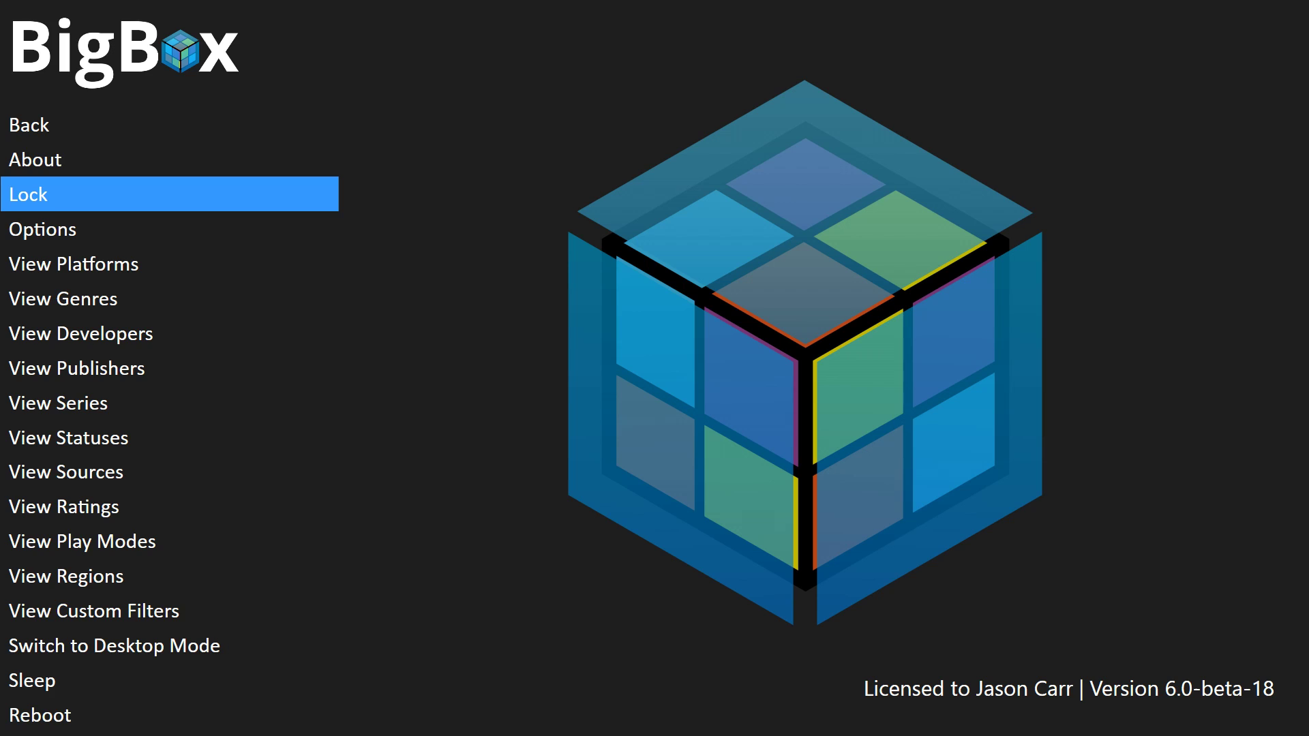
Choose Lock and enter a four-digit PIN on the keypad.
key("Return")
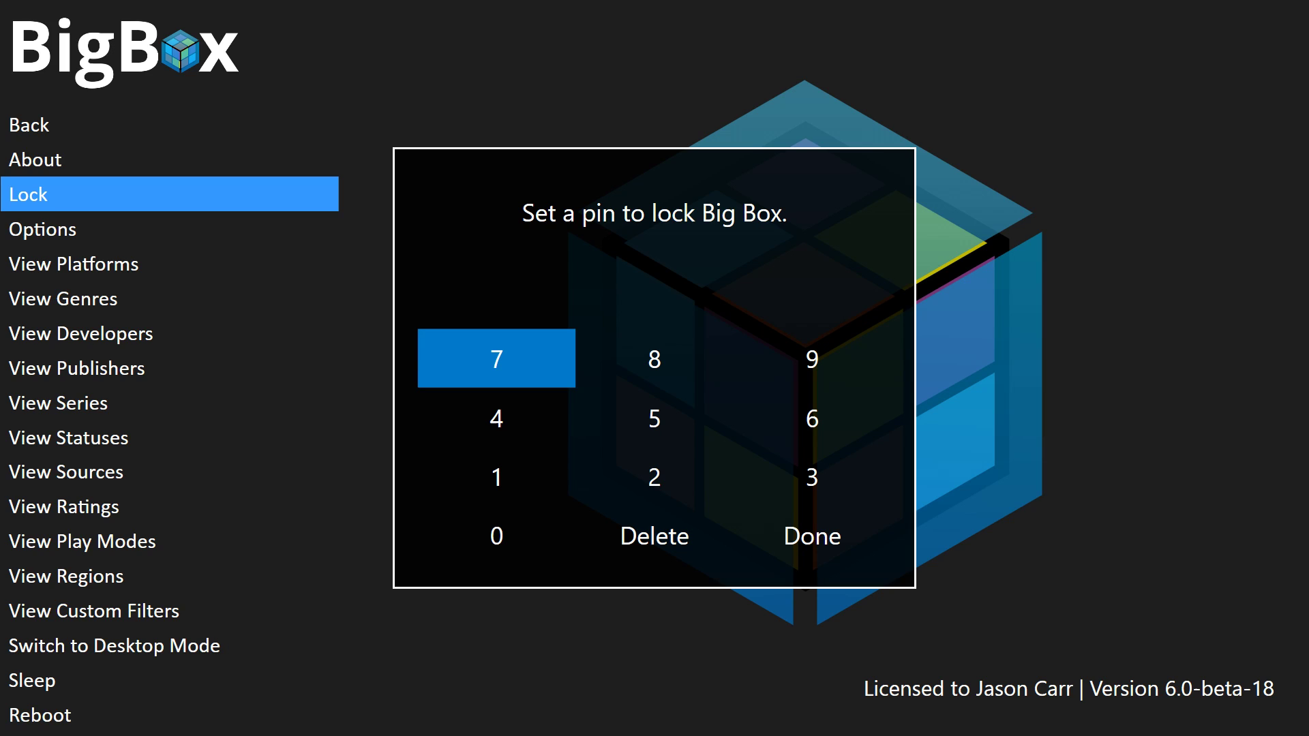
key("Right")
key("Left")
key("Down")
key("Down")
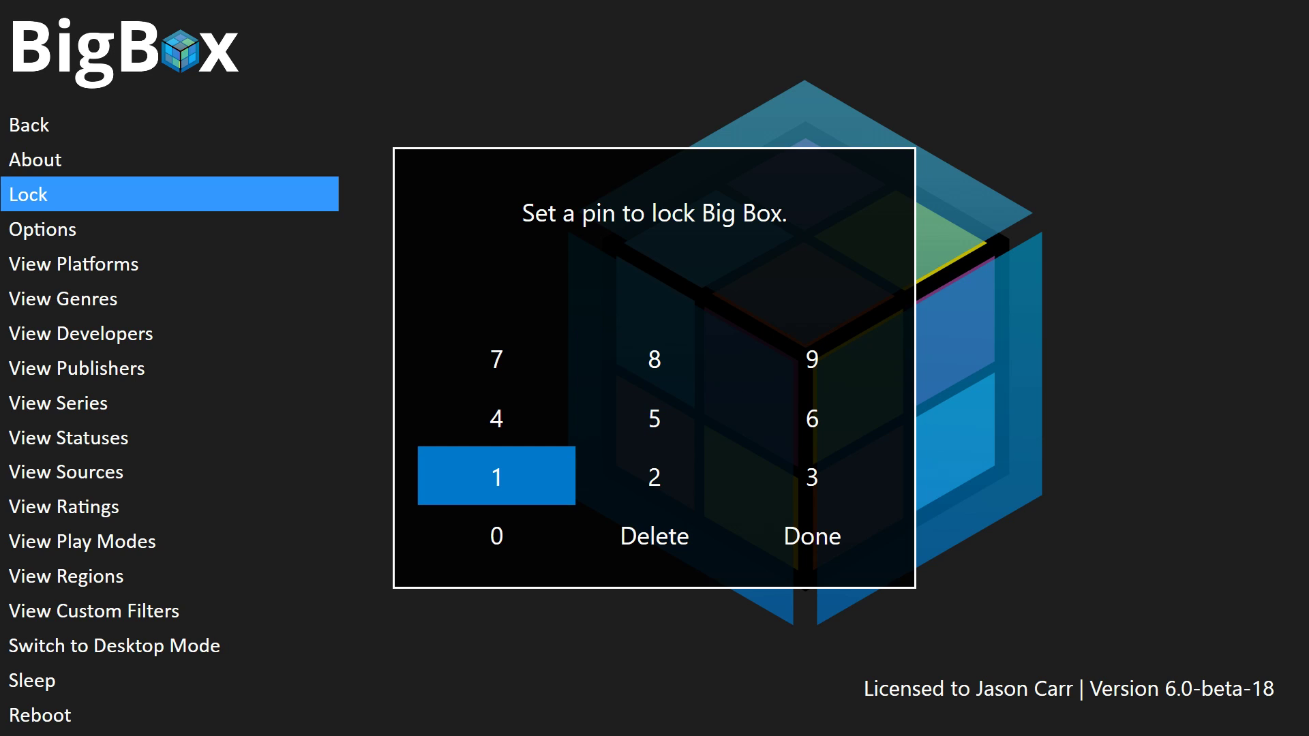
key("Return")
key("Right")
key("Return")
key("Right")
key("Return")
key("Up")
key("Left")
key("Left")
key("Return")
key("Down")
key("Down")
key("Right")
key("Right")
Confirm the PIN, re-enter it to lock Big Box, and dismiss the PIN-set message.
key("Return")
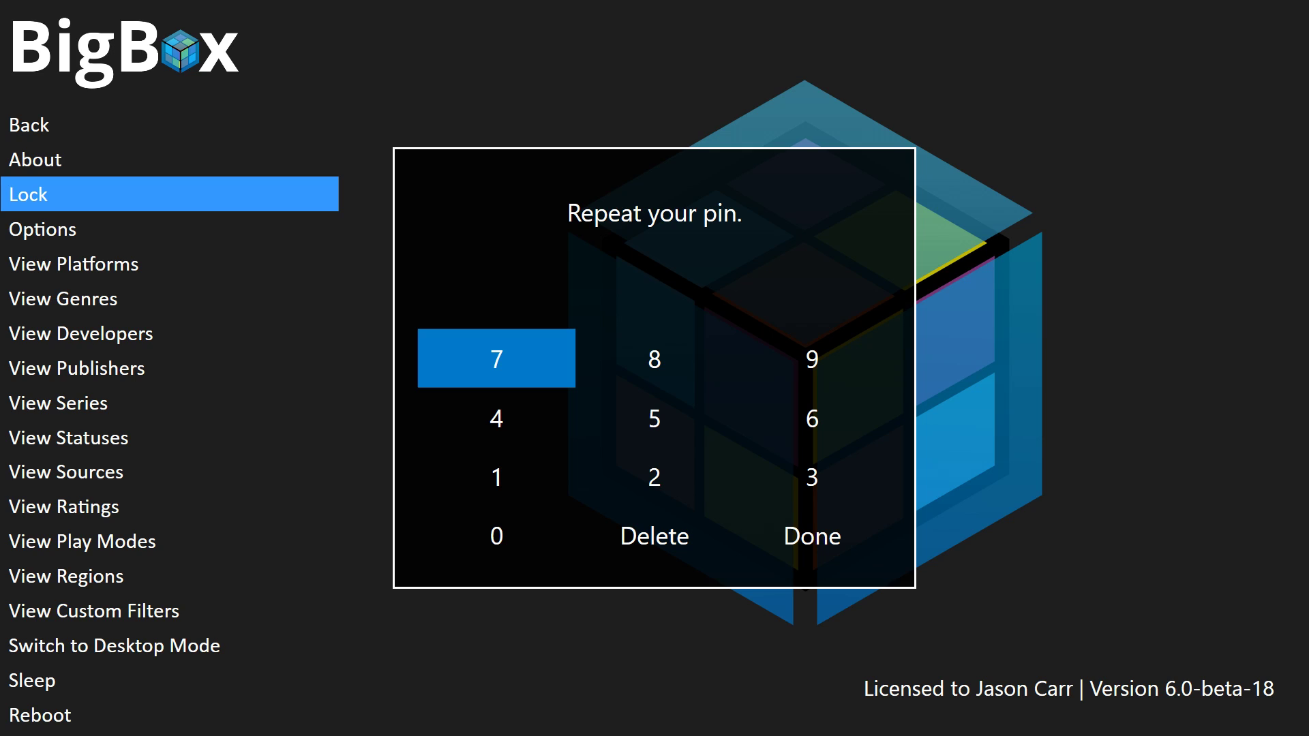
key("Down")
key("Down")
key("Return")
key("Down")
key("Up")
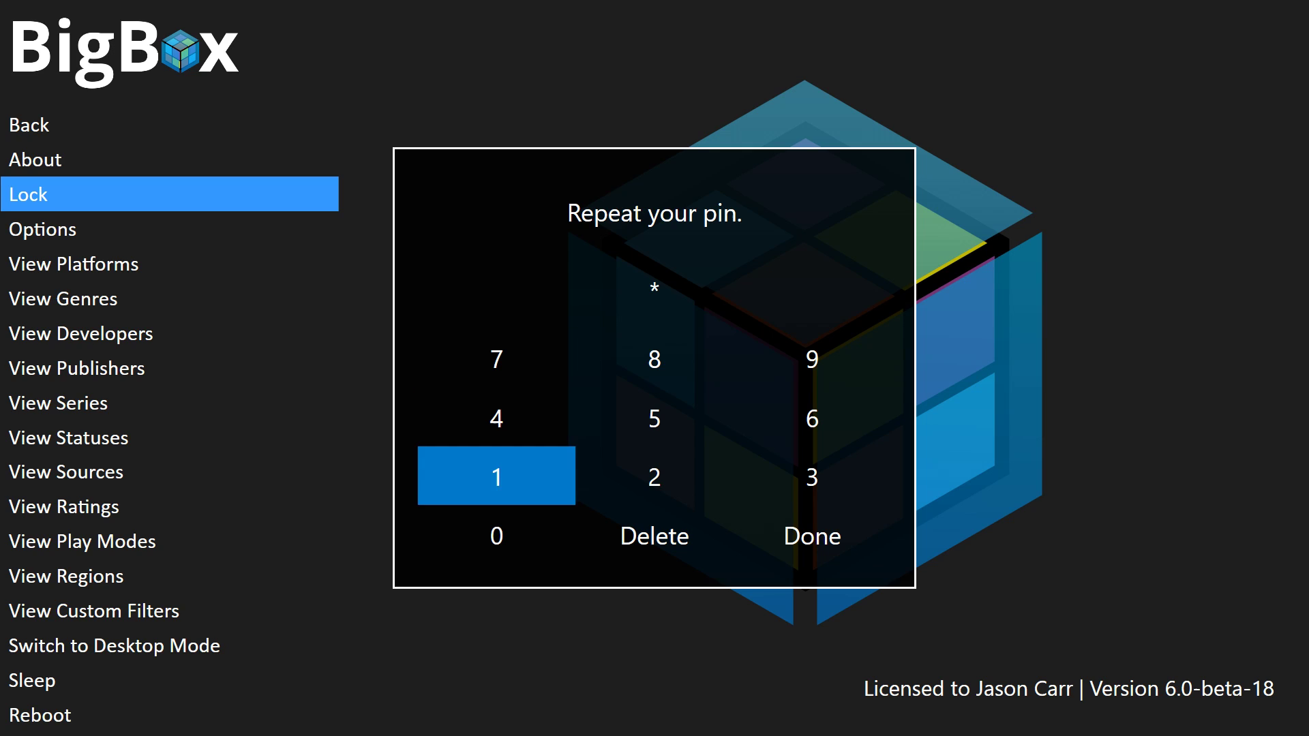
key("Right")
key("Return")
key("Right")
key("Return")
key("Up")
key("Left")
key("Return")
key("Left")
key("Down")
key("Down")
key("Right")
key("Right")
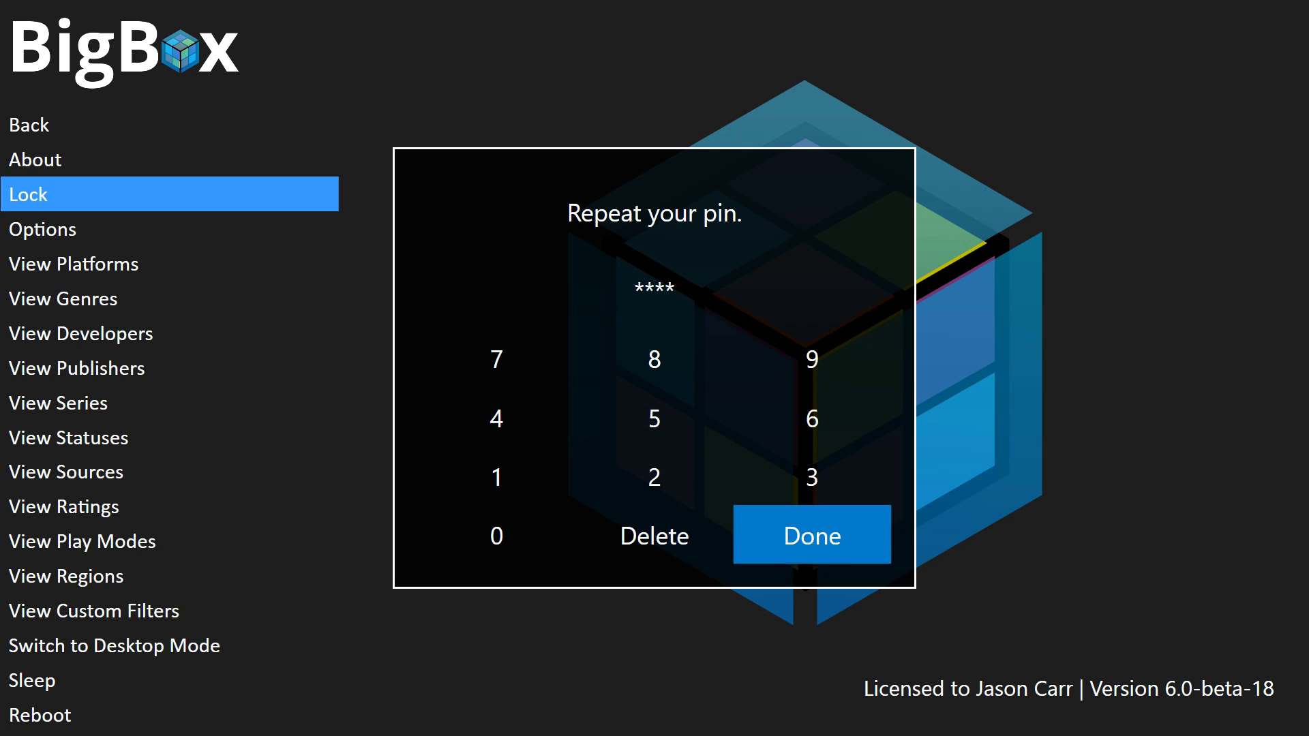
key("Return")
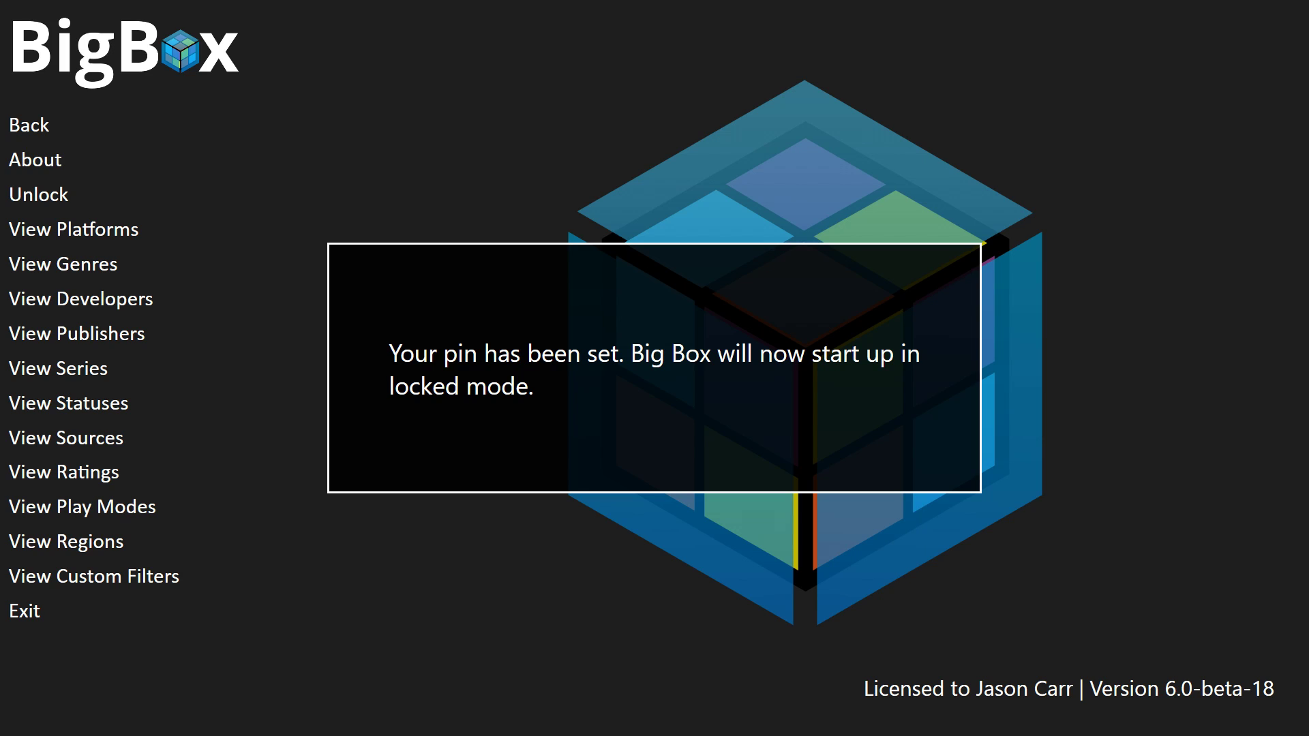
key("Return")
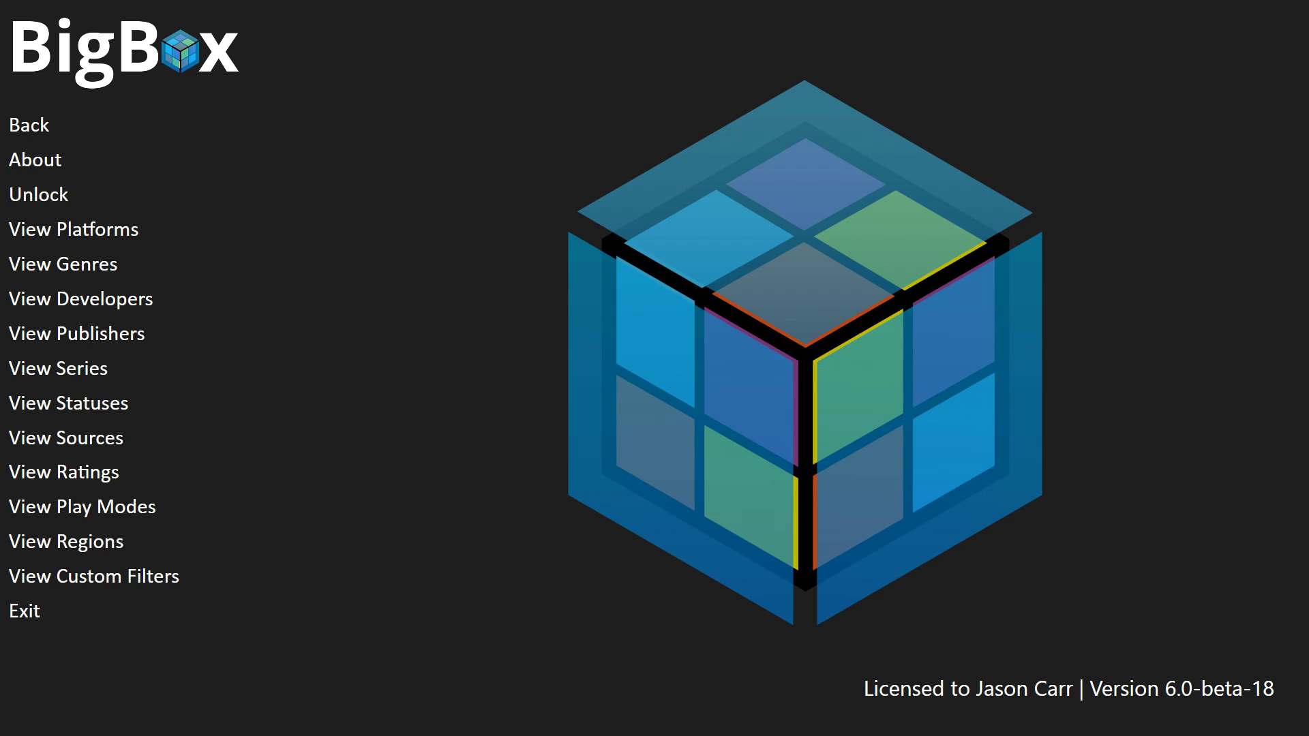
Look over the reduced locked-mode system menu, then close it back to Arcade.
key("Down")
key("Down")
key("Down")
key("Down")
key("Down")
key("Up")
key("Up")
key("Up")
key("Down")
key("Up")
key("Up")
key("Up")
key("Down")
key("Down")
key("Escape")
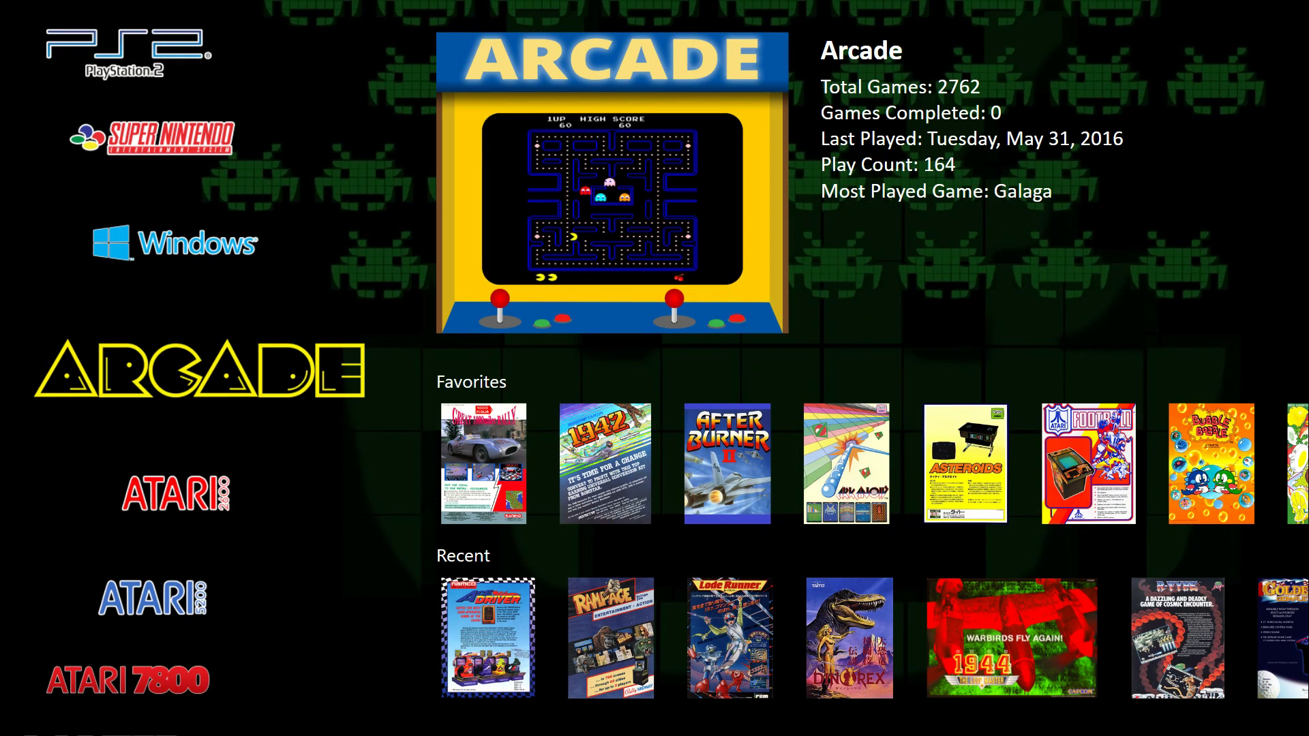
Open Arcade games in CoverFlow, view 1942's details and actions, then back out to the platform list.
key("Return")
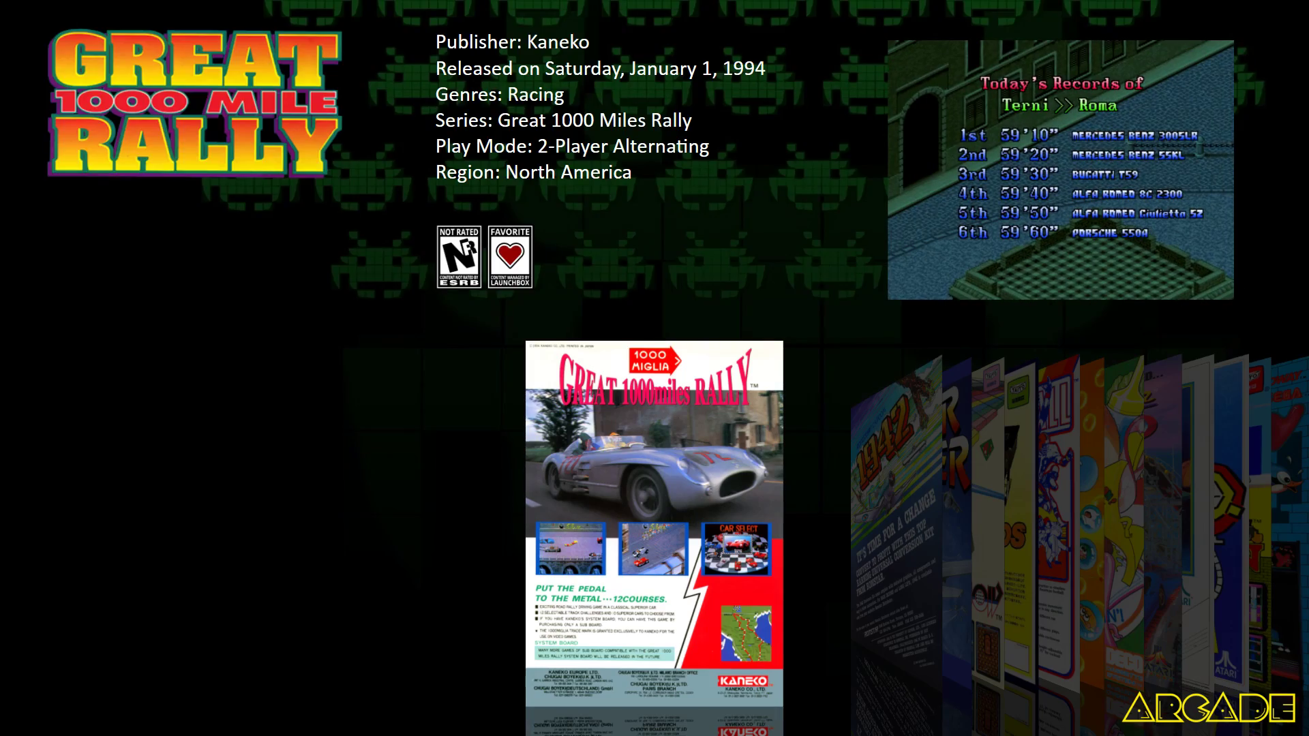
key("Right")
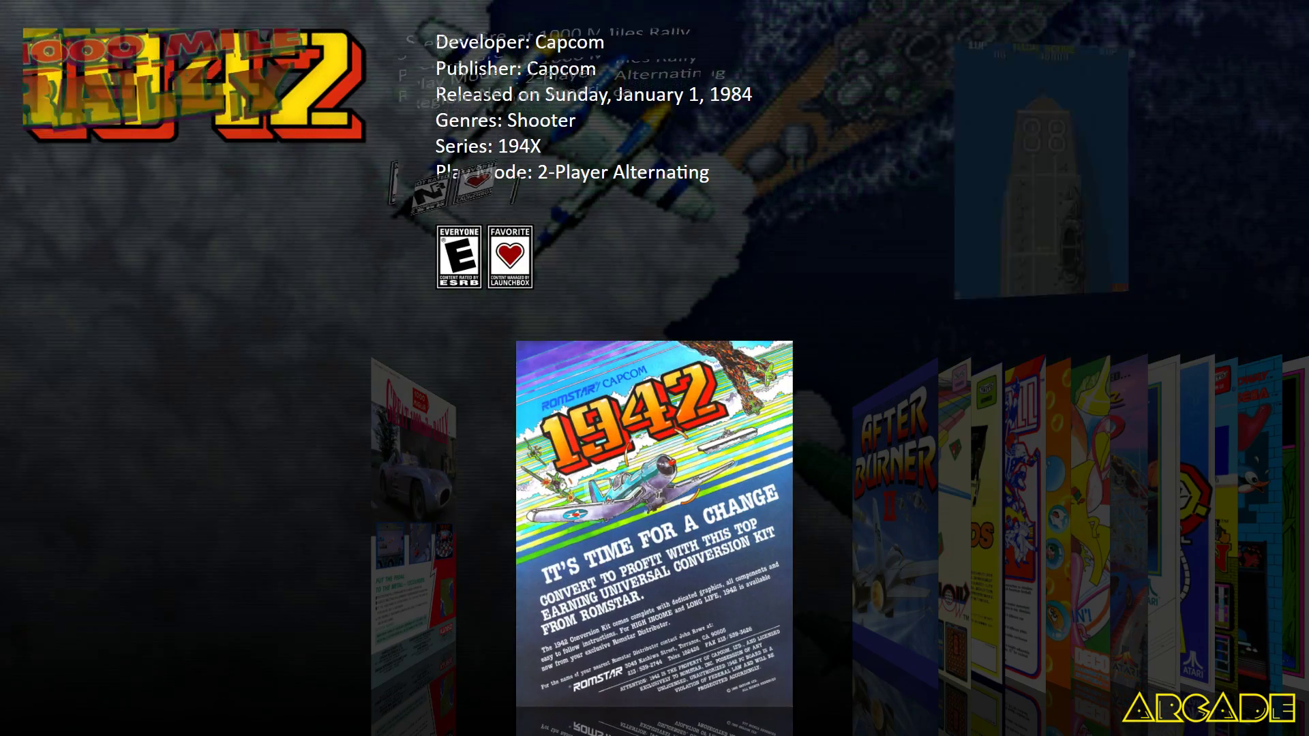
key("Return")
key("Down")
key("Up")
key("Up")
key("Up")
key("Up")
key("Up")
key("Up")
key("Down")
key("Down")
key("Down")
key("Down")
key("Escape")
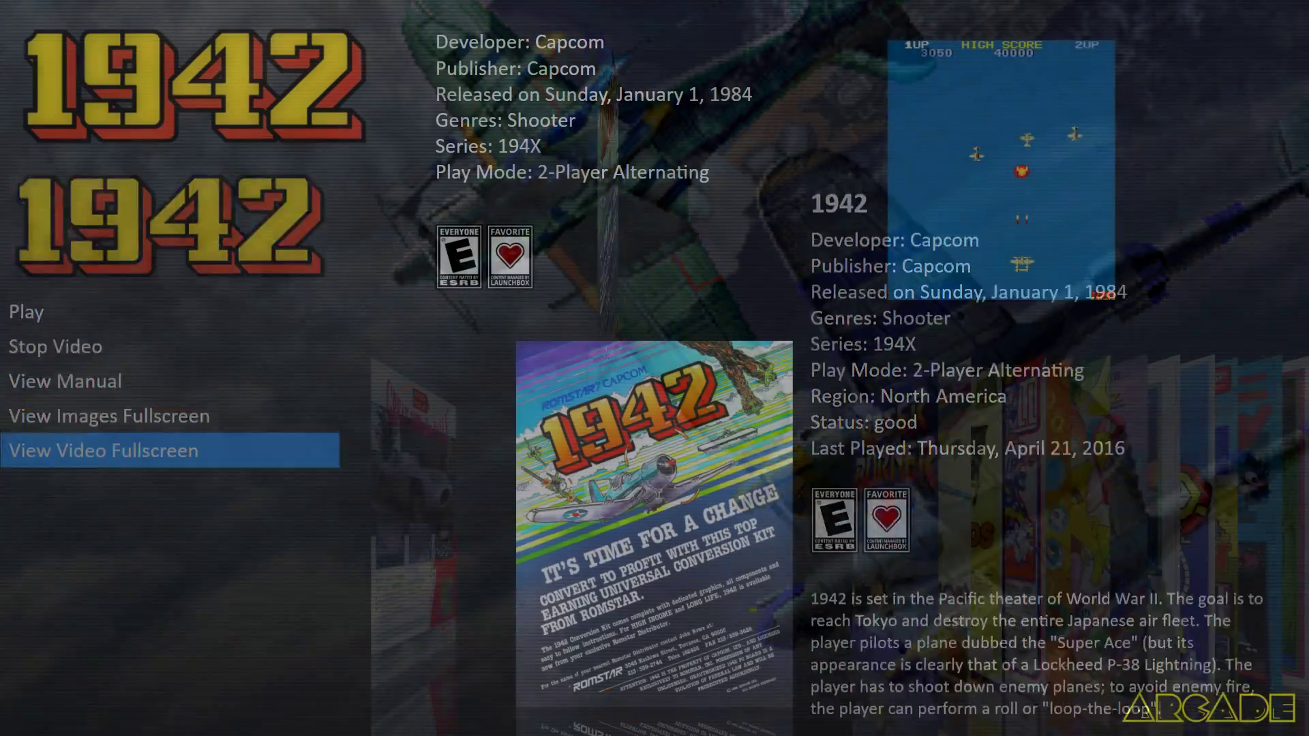
key("Escape")
key("Escape")
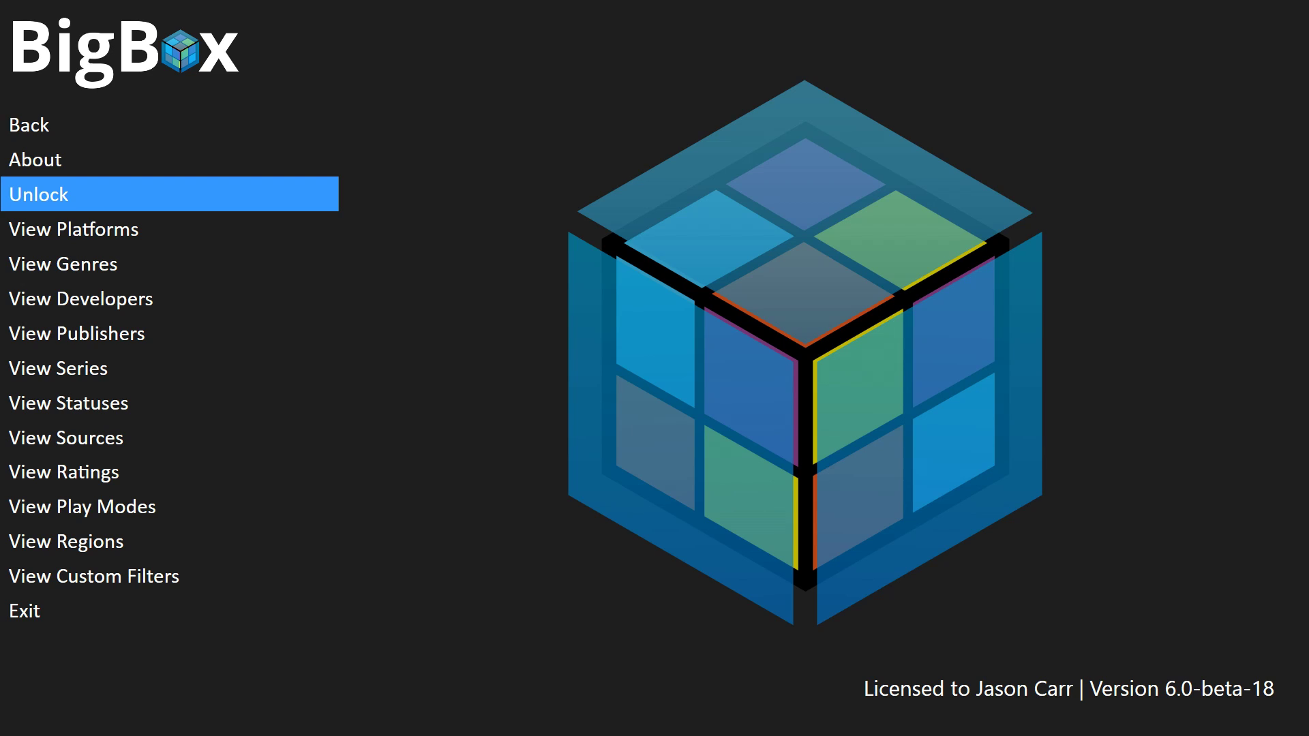
Select Unlock on the locked system menu and enter the PIN on the keypad.
key("Down")
key("Up")
key("Return")
key("Down")
key("Right")
key("Right")
key("Down")
key("Left")
key("Left")
key("Return")
key("Right")
key("Return")
key("Right")
key("Return")
key("Up")
key("Left")
key("Left")
key("Return")
key("Down")
key("Down")
key("Right")
key("Right")
key("Return")
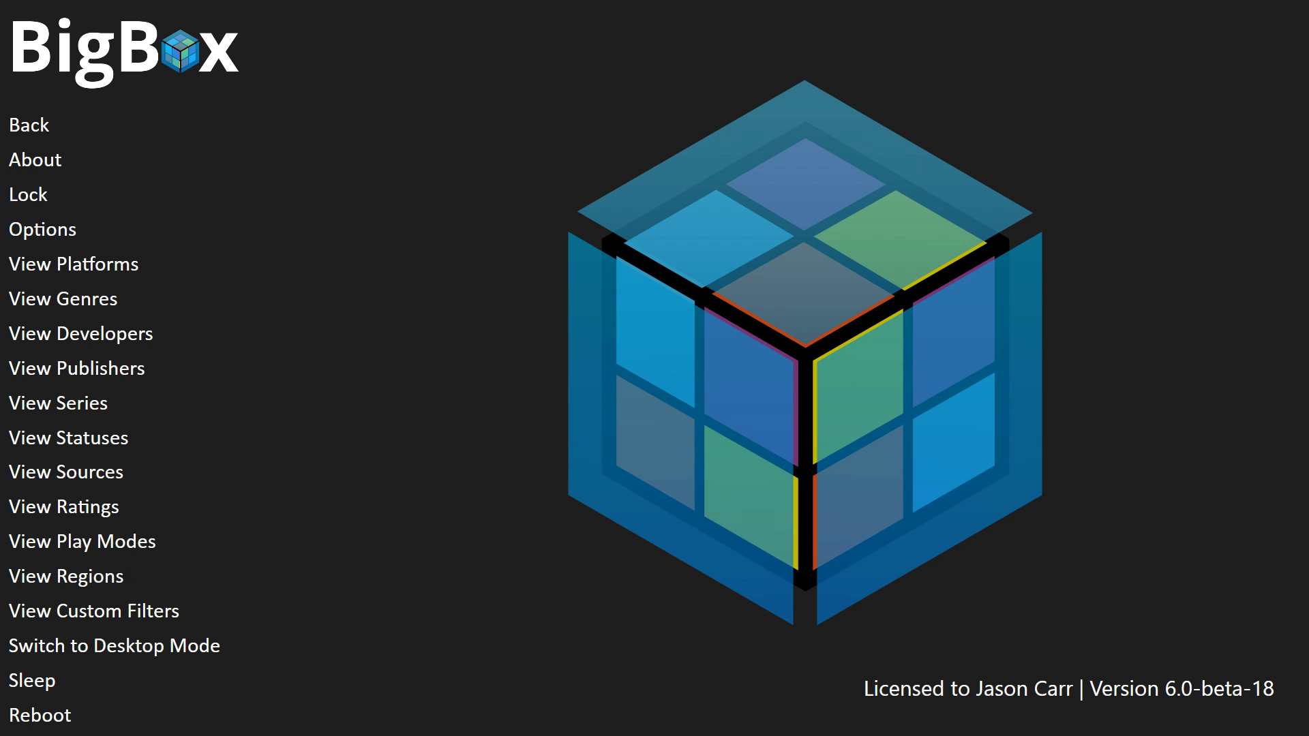
Browse the restored full system menu up to Options.
key("Down")
key("Down")
key("Down")
key("Down")
key("Down")
key("Down")
key("Down")
key("Up")
key("Up")
key("Up")
key("Up")
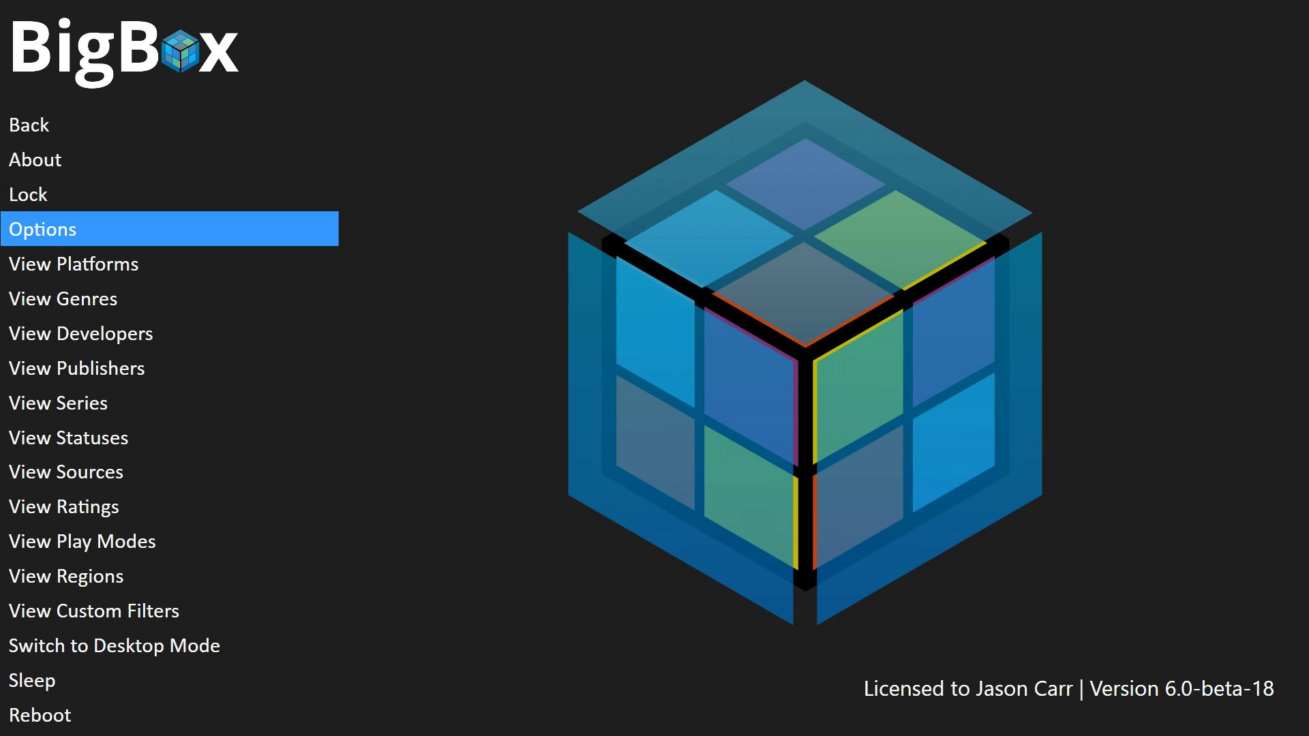
Review Security's Set Pin, Clear Pin and Allow Exit While Locked settings, then select Image Cache.
key("Return")
key("Up")
key("Up")
key("Up")
key("Up")
key("Up")
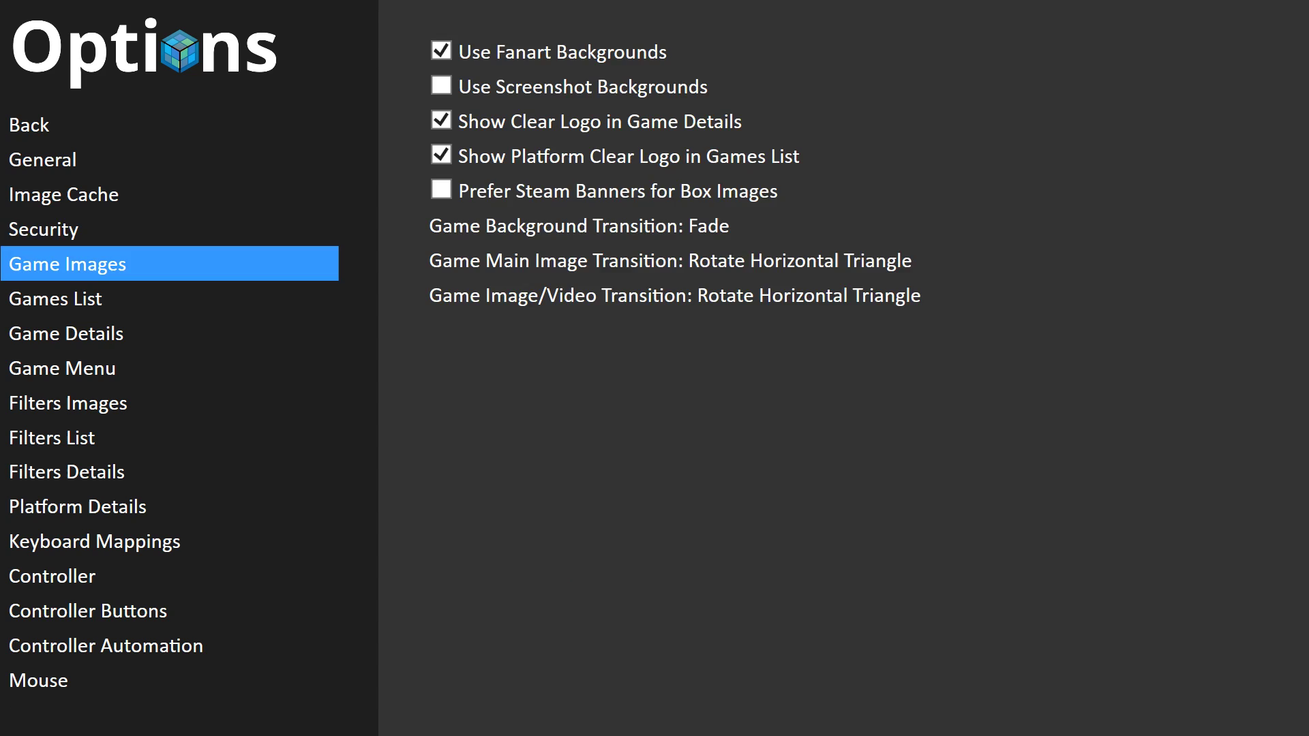
key("Right")
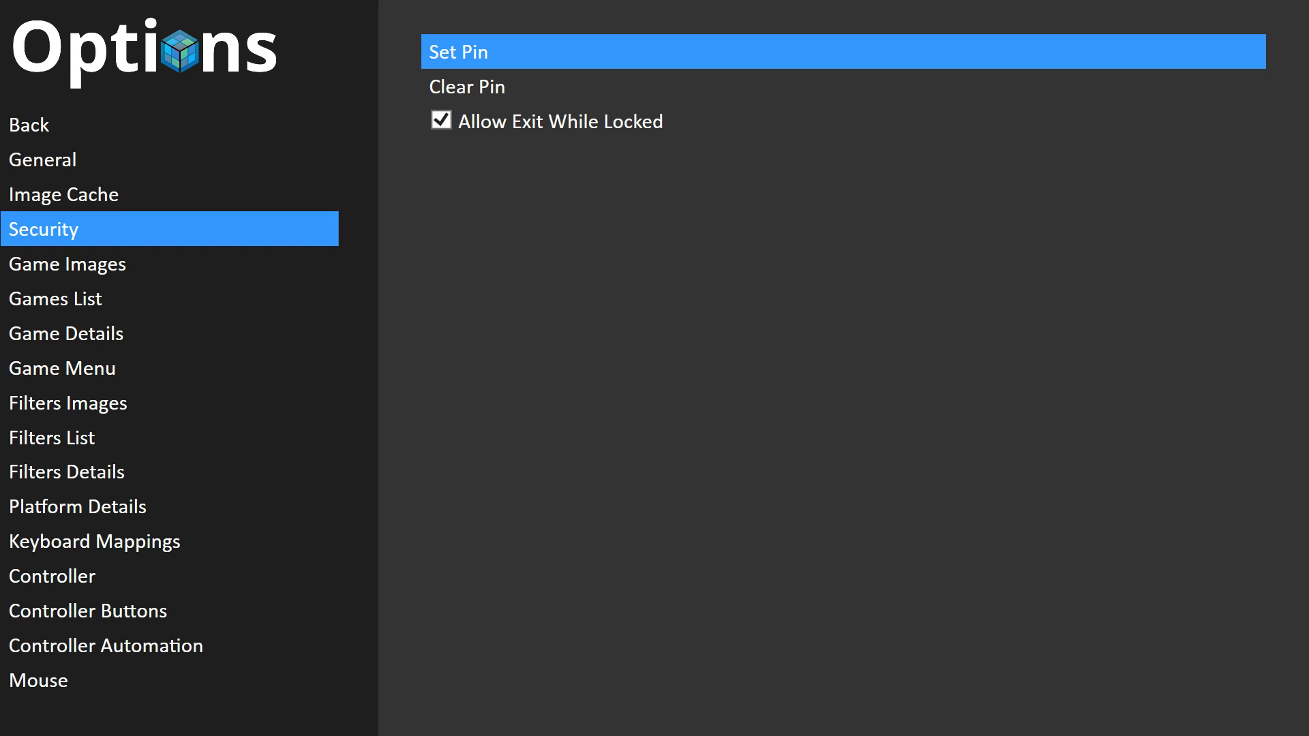
key("Down")
key("Down")
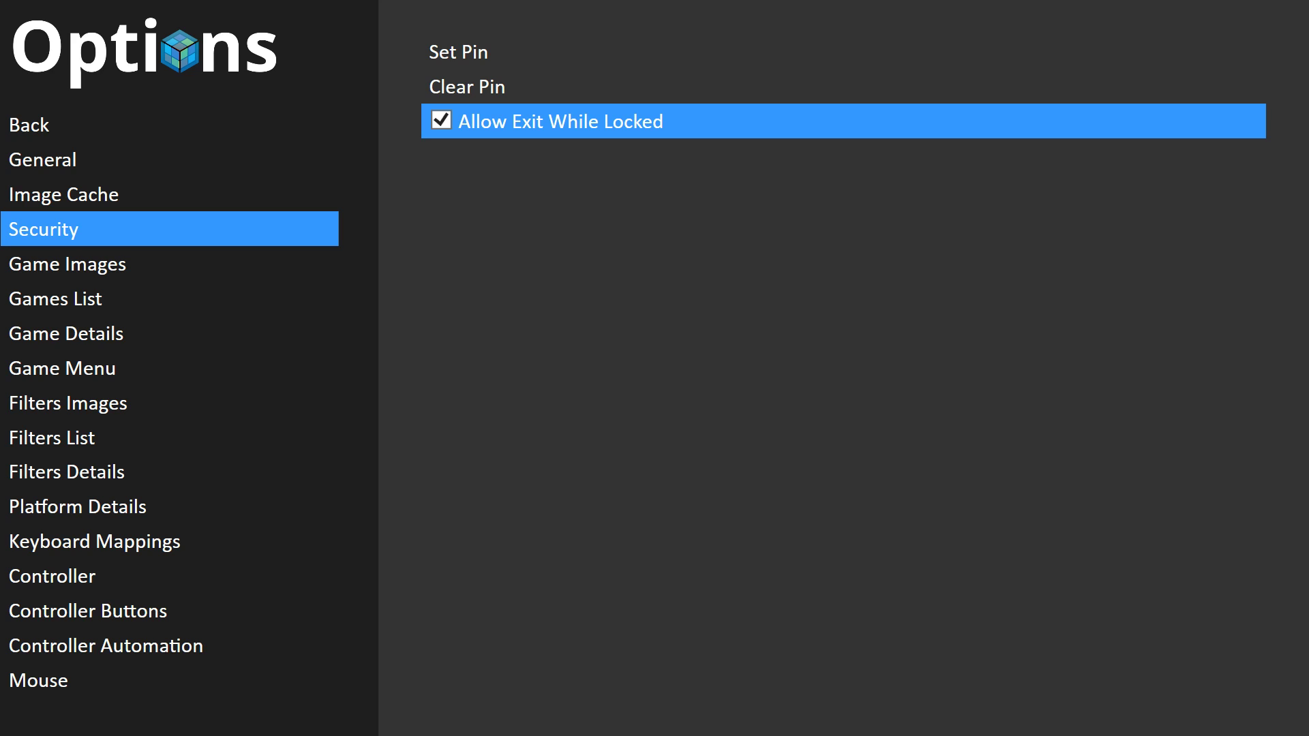
key("Up")
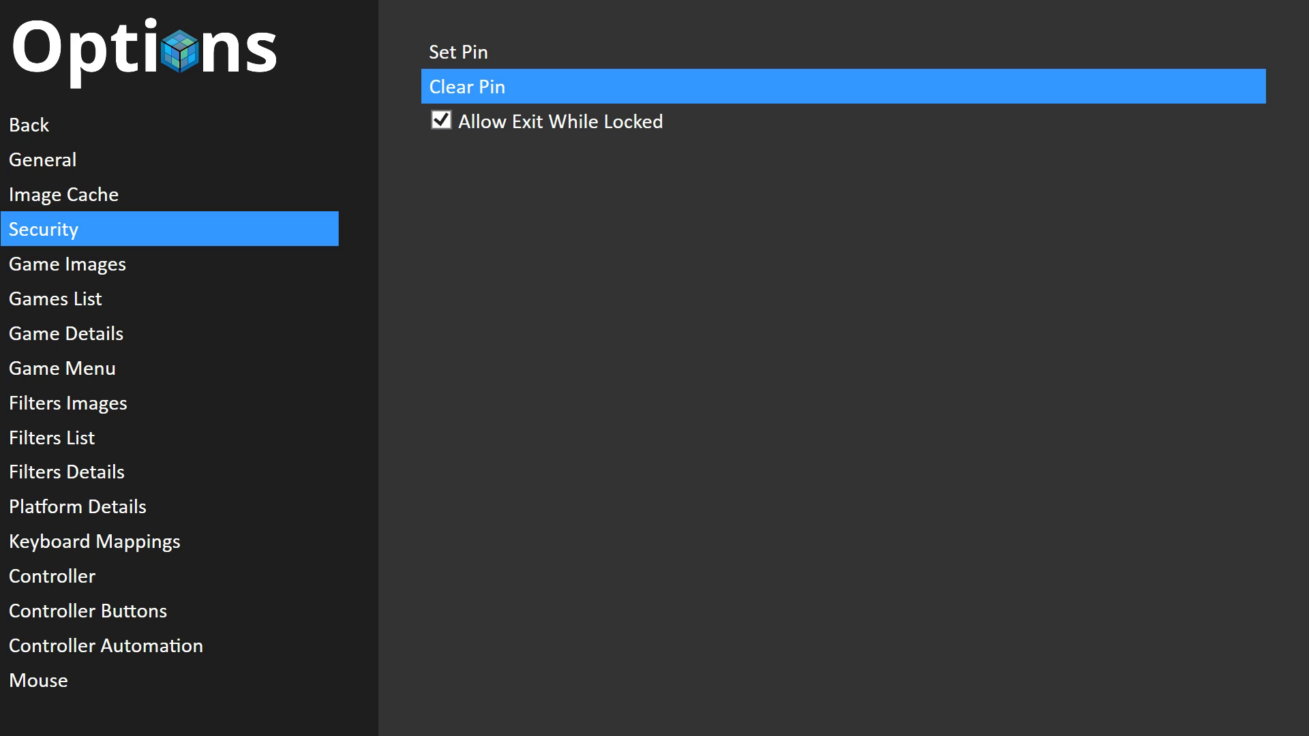
key("Left")
key("Up")
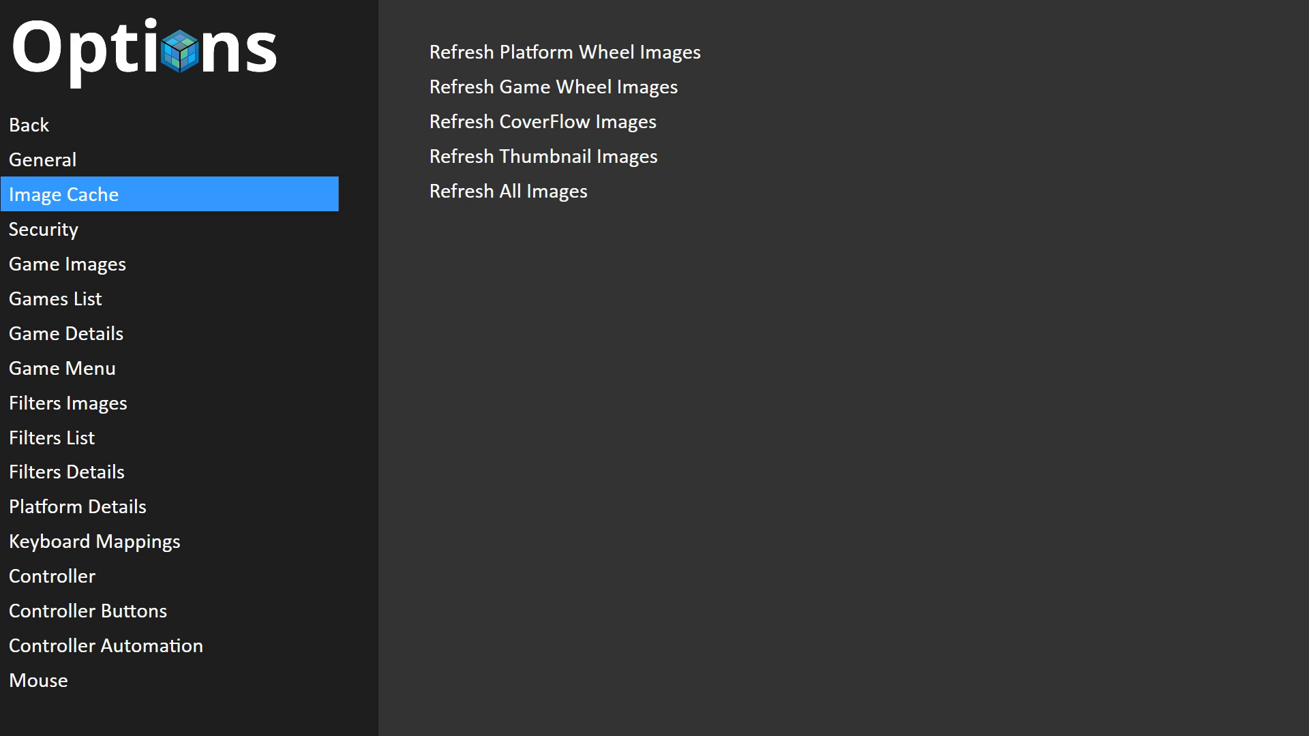
On the General settings page, review CoverFlow Image Quality and Reflection Opacity, then return to categories.
key("Down")
key("Up")
key("Up")
key("Right")
key("Down")
key("Down")
key("Down")
key("Down")
key("Down")
key("Down")
key("Down")
key("Down")
key("Down")
key("Down")
key("Down")
key("Down")
key("Down")
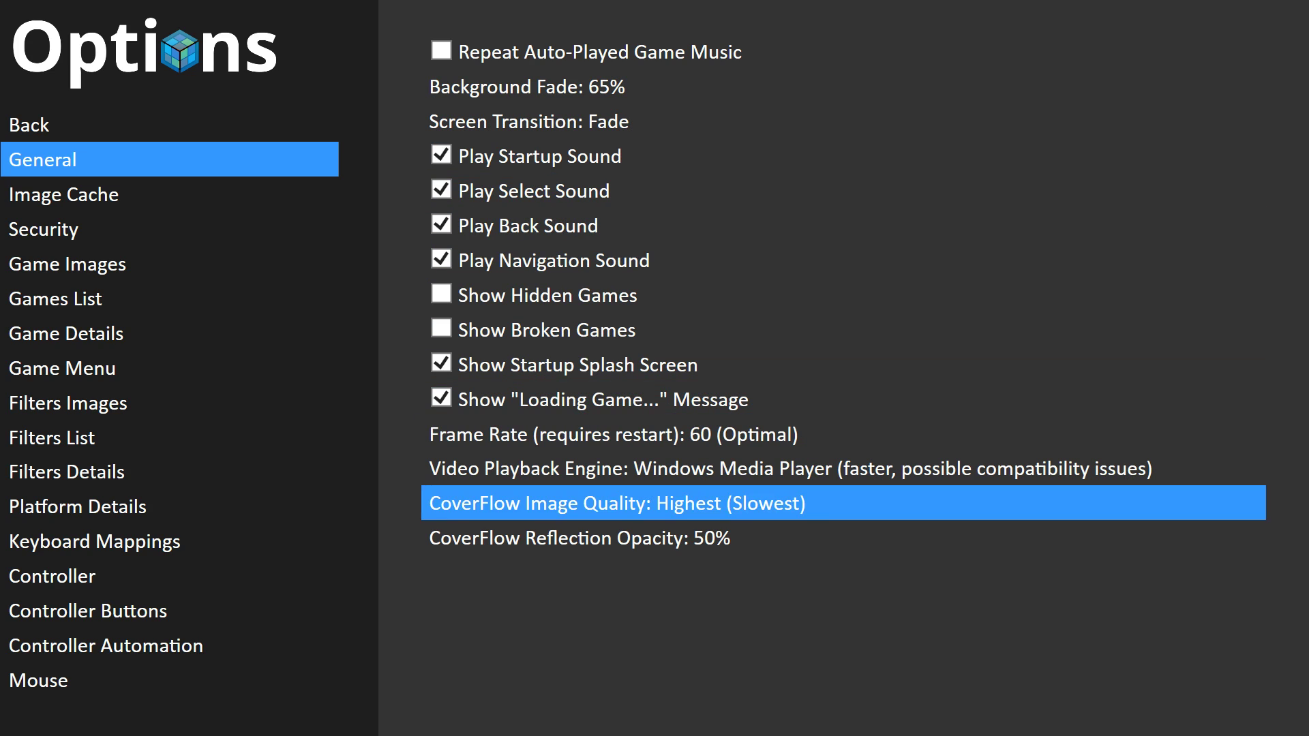
key("Down")
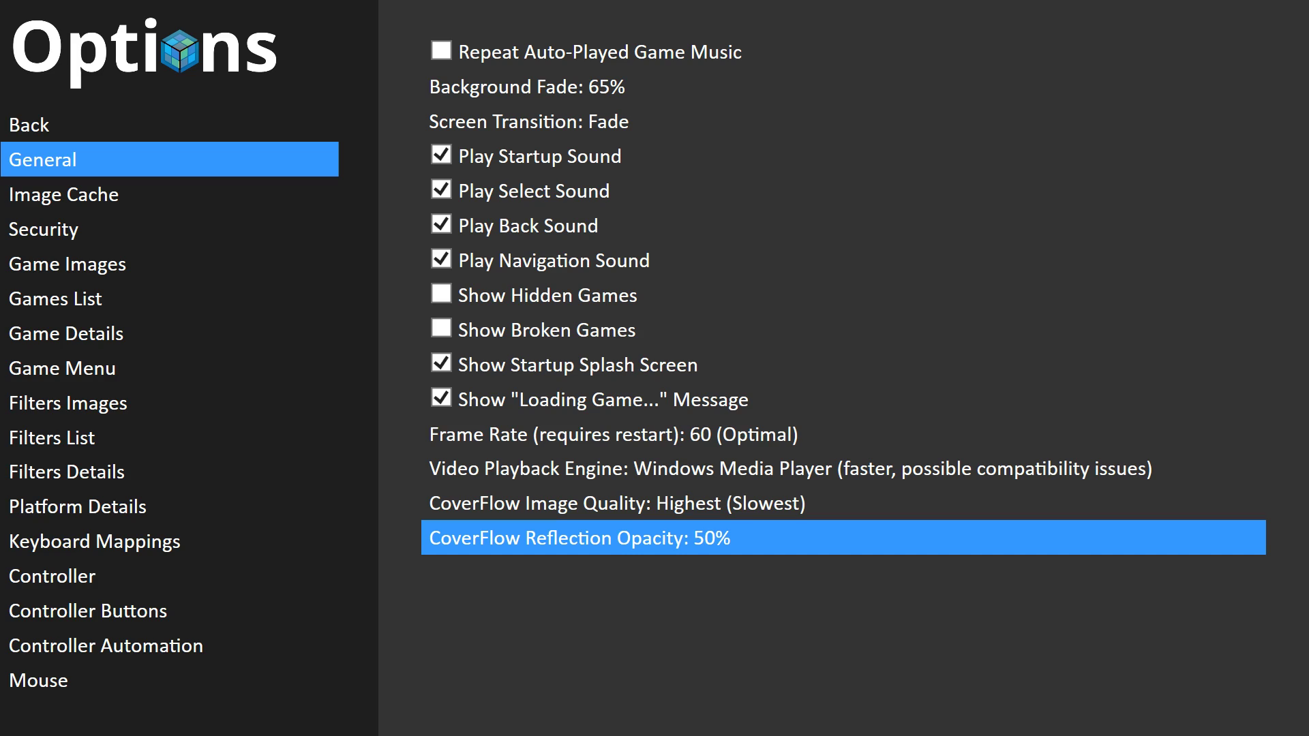
key("Up")
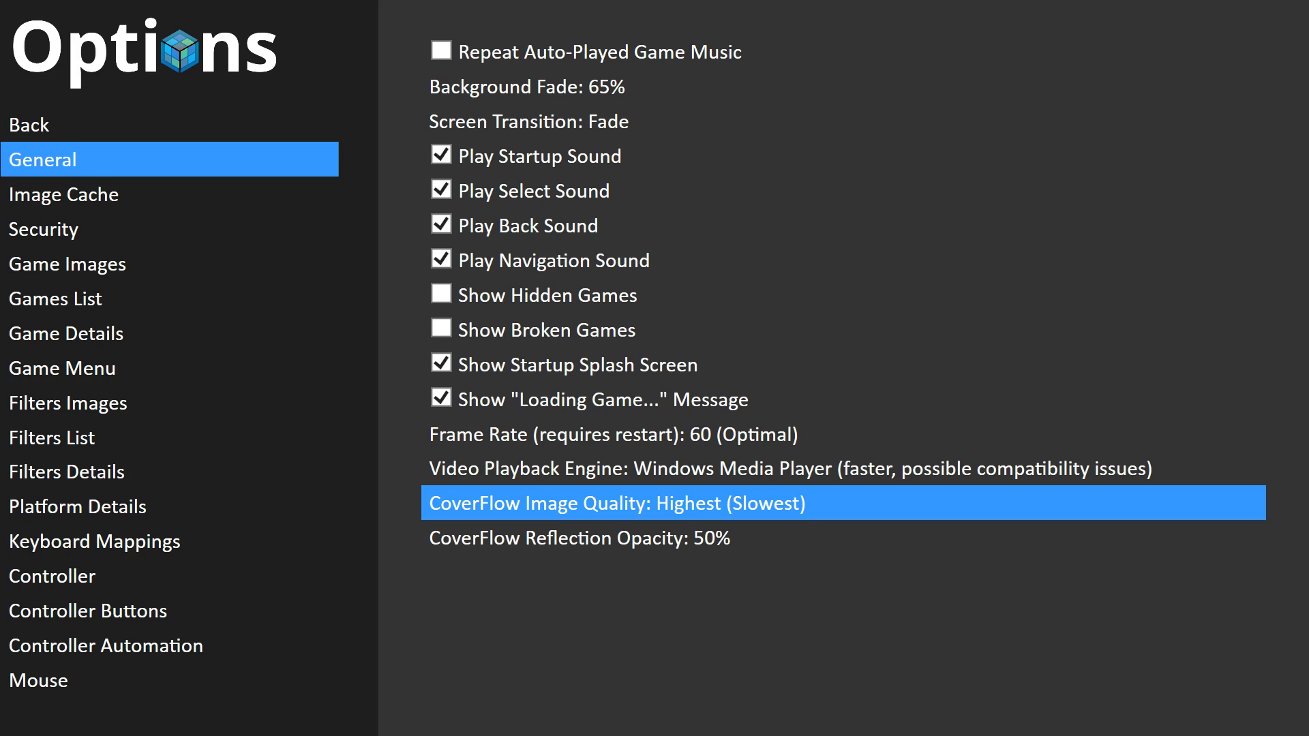
key("Down")
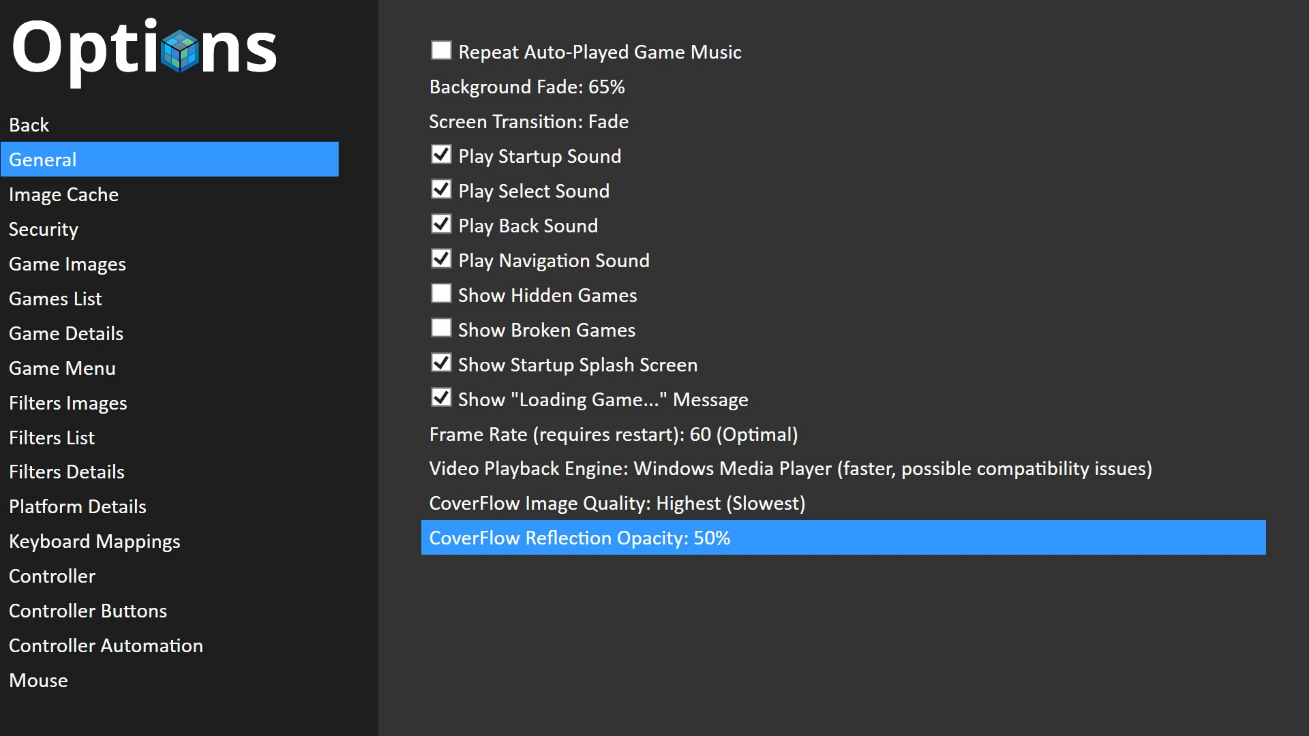
key("Left")
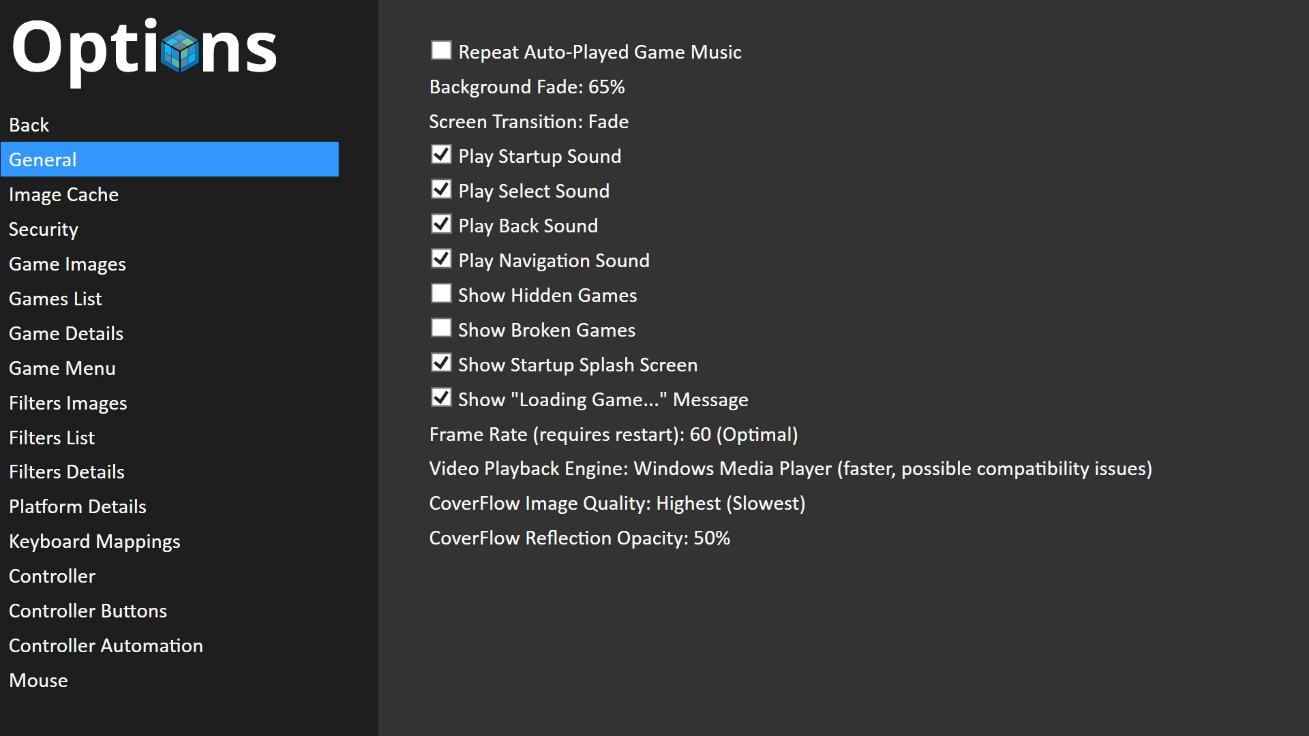
Cycle Games List View through Text List with Details and Vertical Clear Logo Wheel to Fullscreen CoverFlow, then enter Filters List.
key("Down")
key("Down")
key("Down")
key("Down")
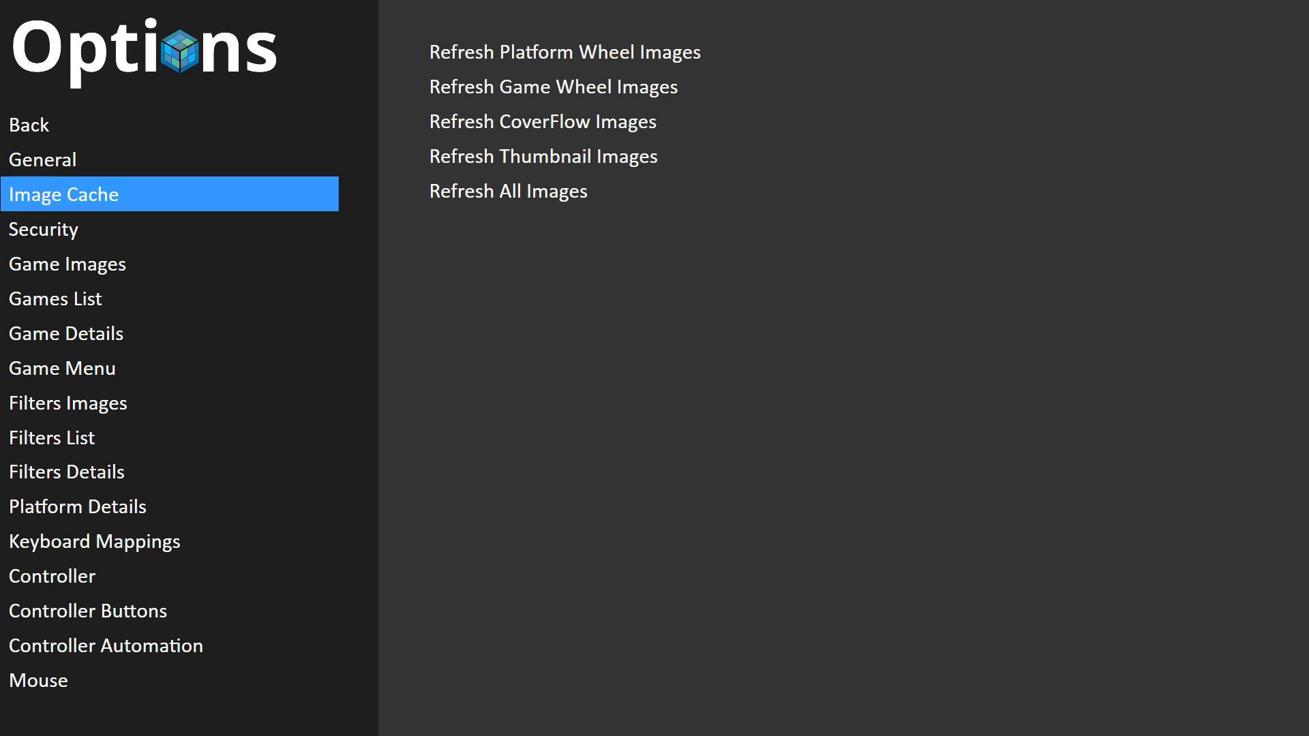
key("Up")
key("Down")
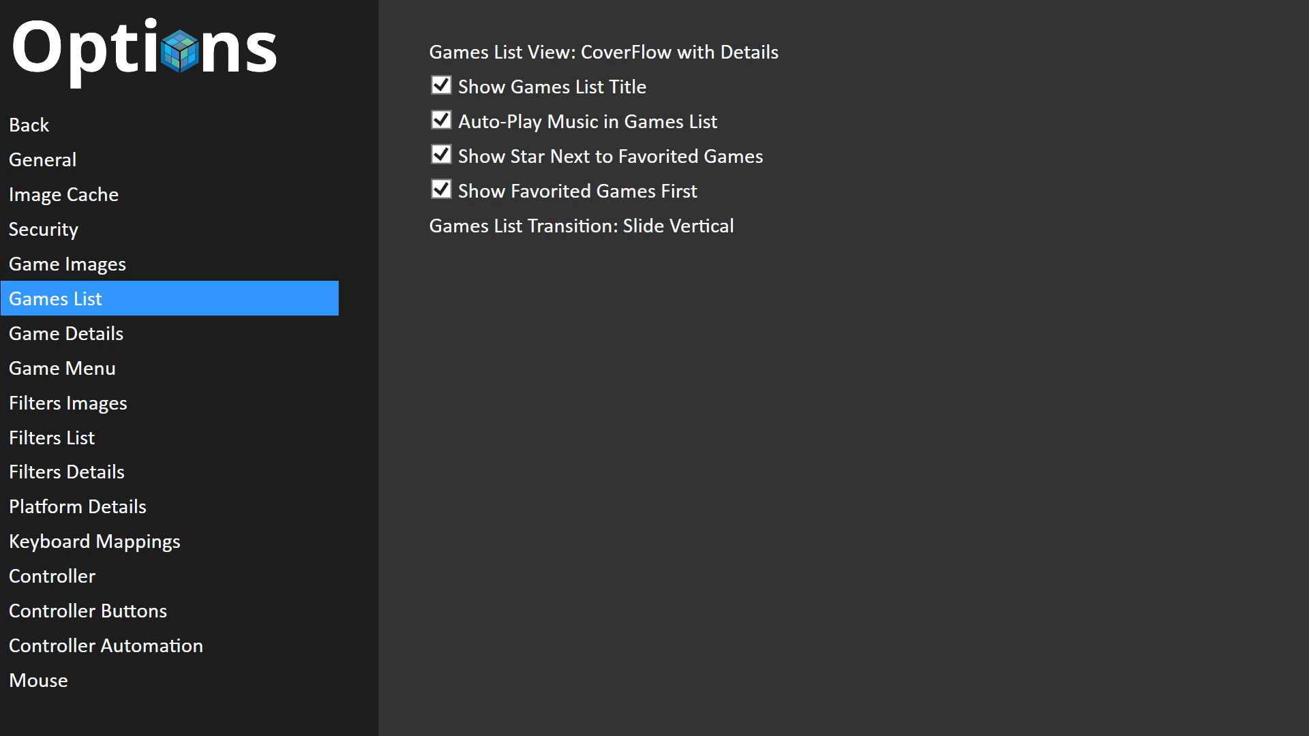
key("Right")
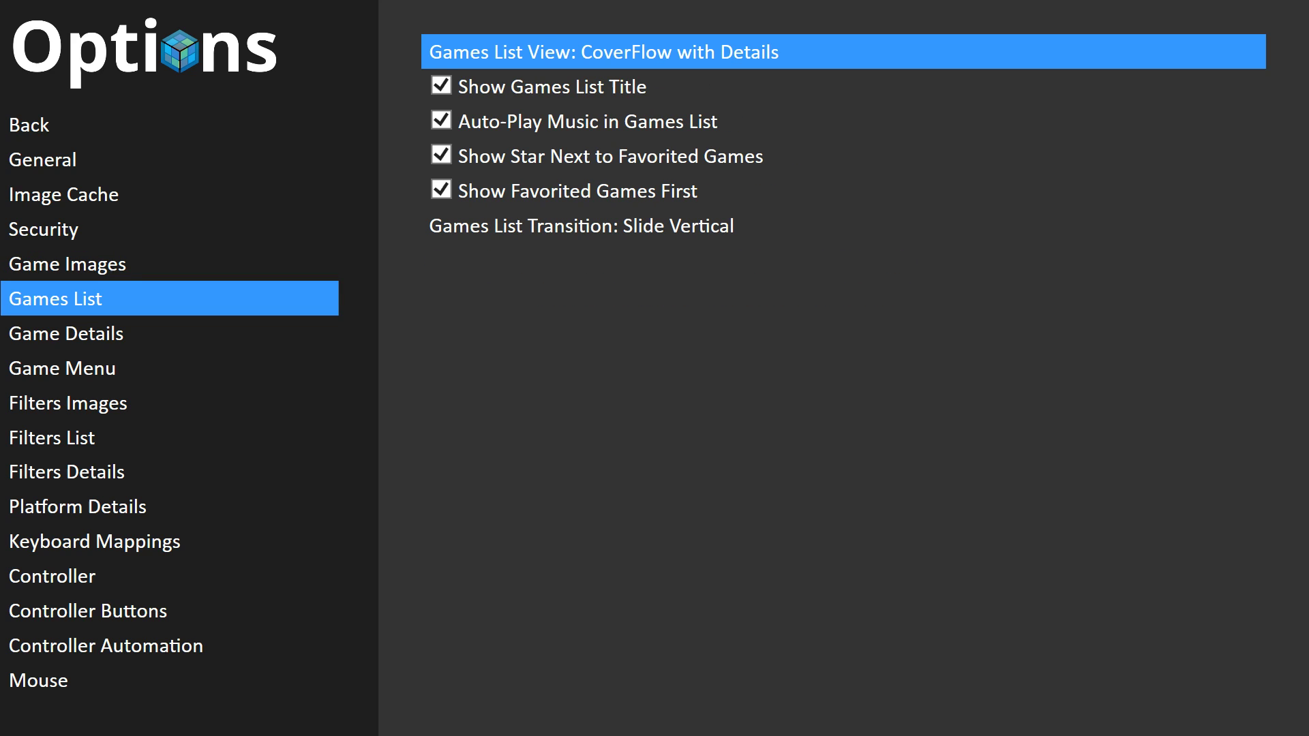
key("Right")
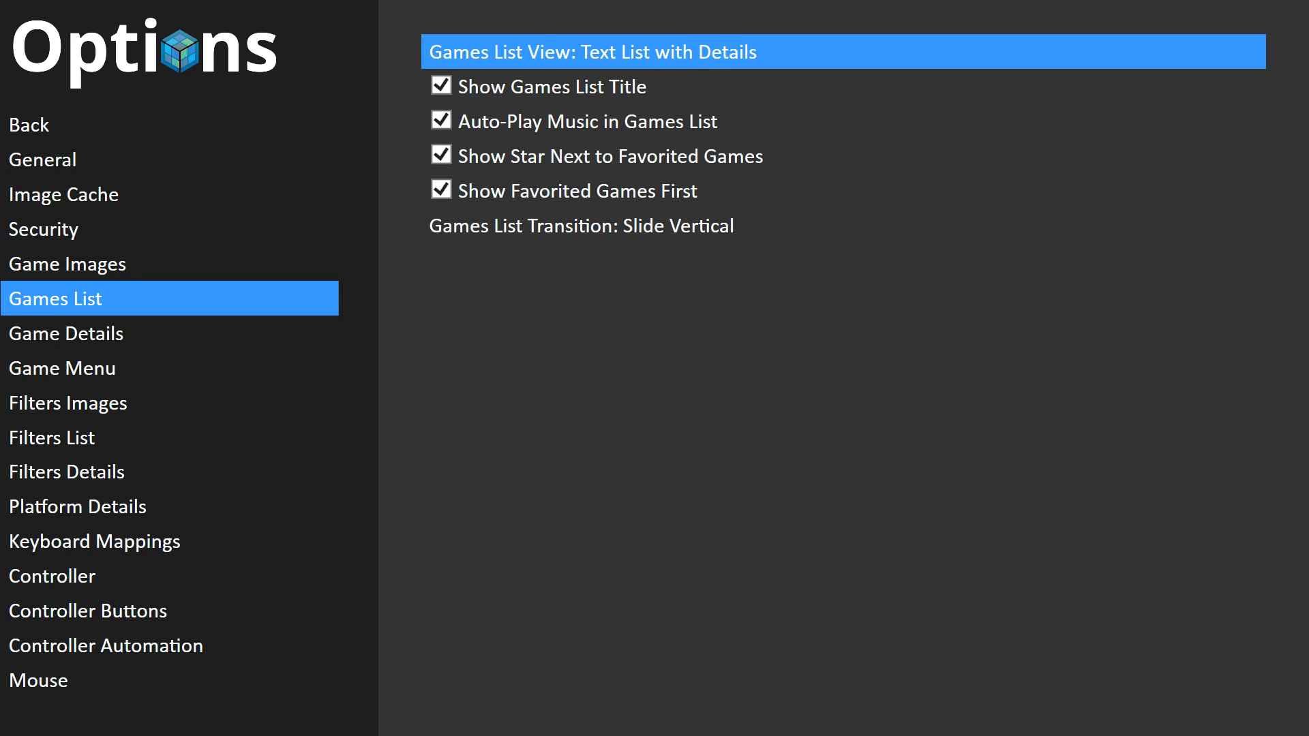
key("Right")
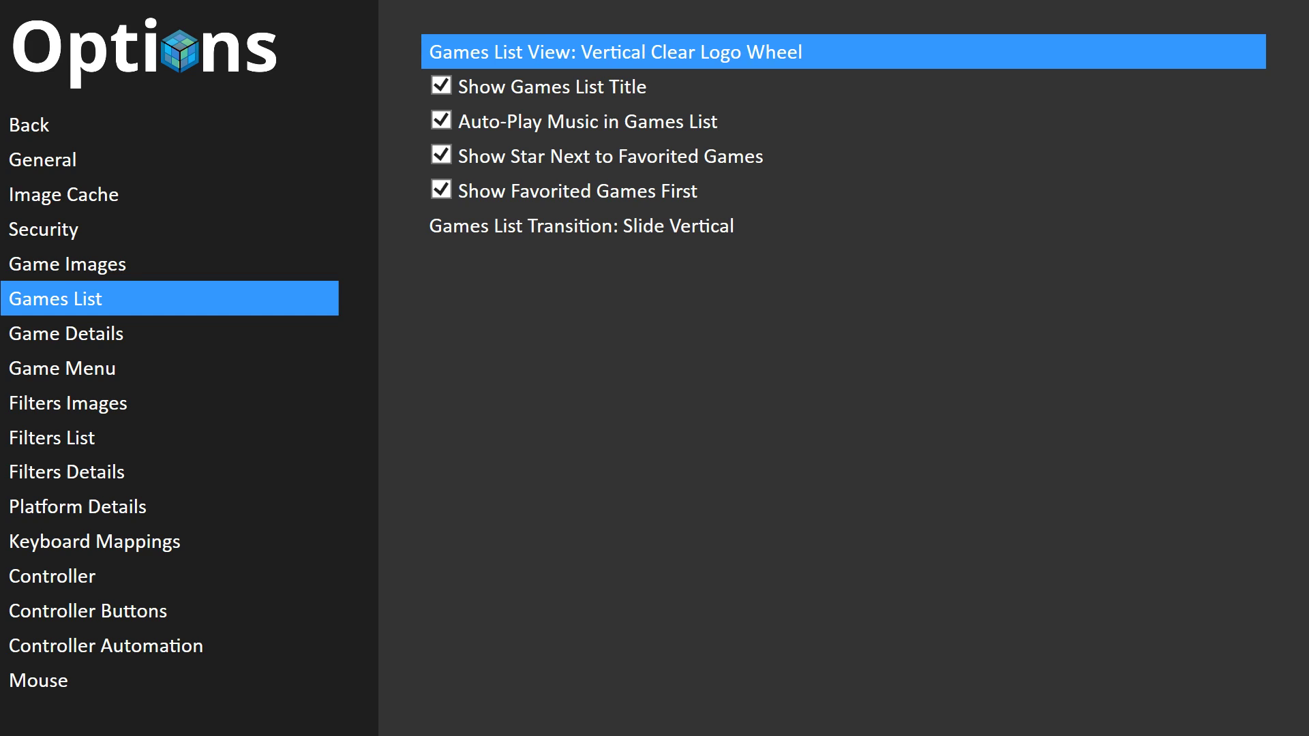
key("Right")
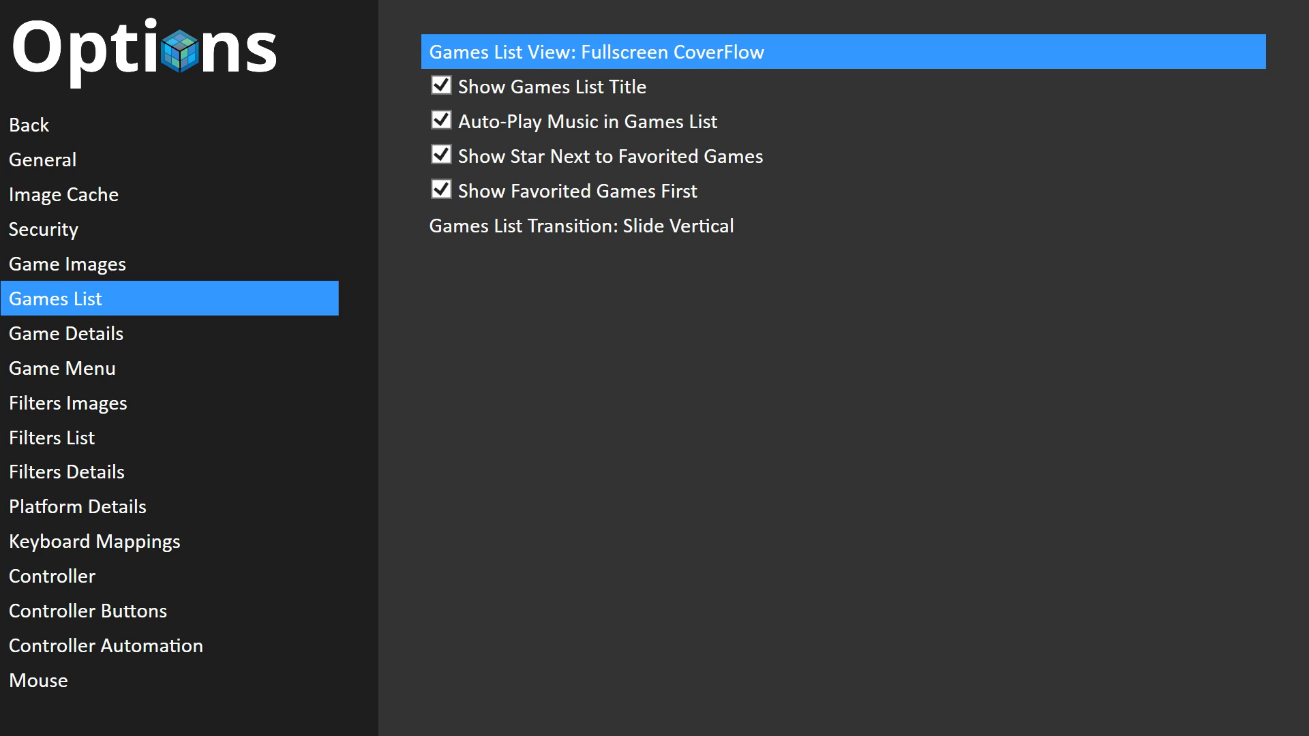
key("Escape")
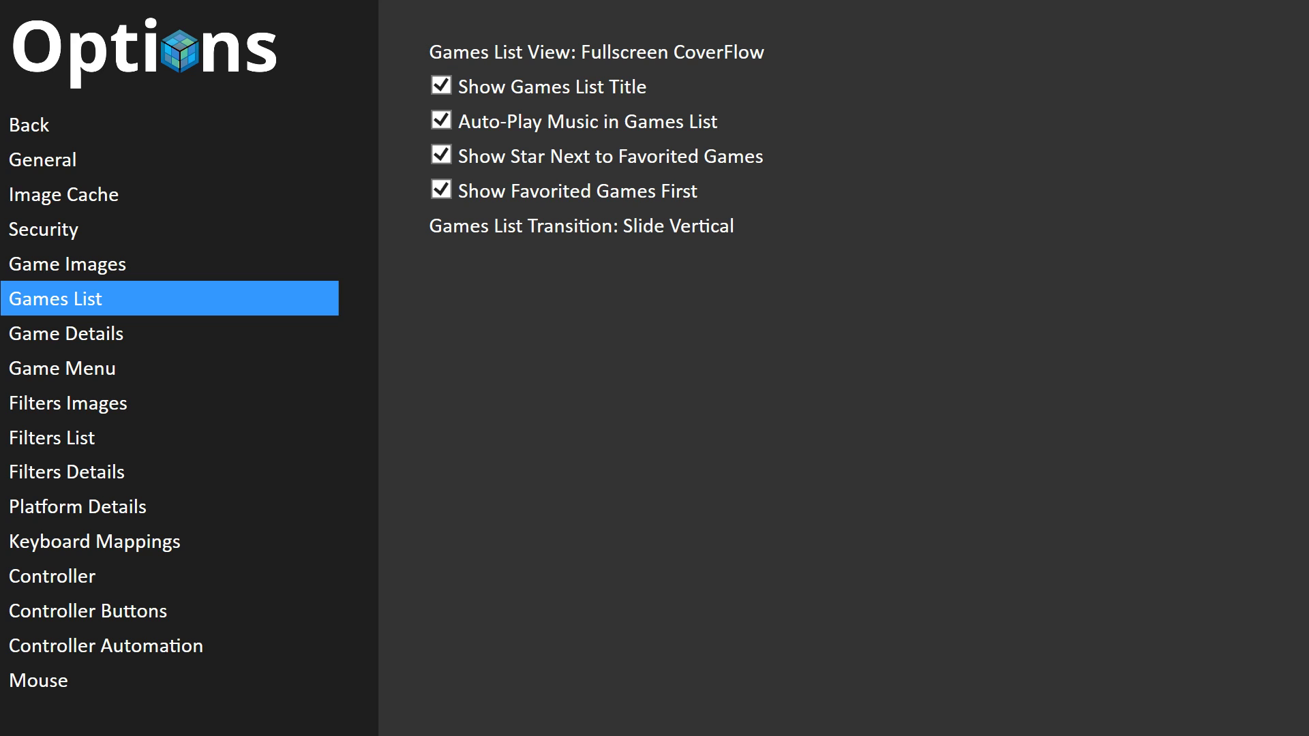
key("Down")
key("Down")
key("Down")
key("Down")
key("Right")
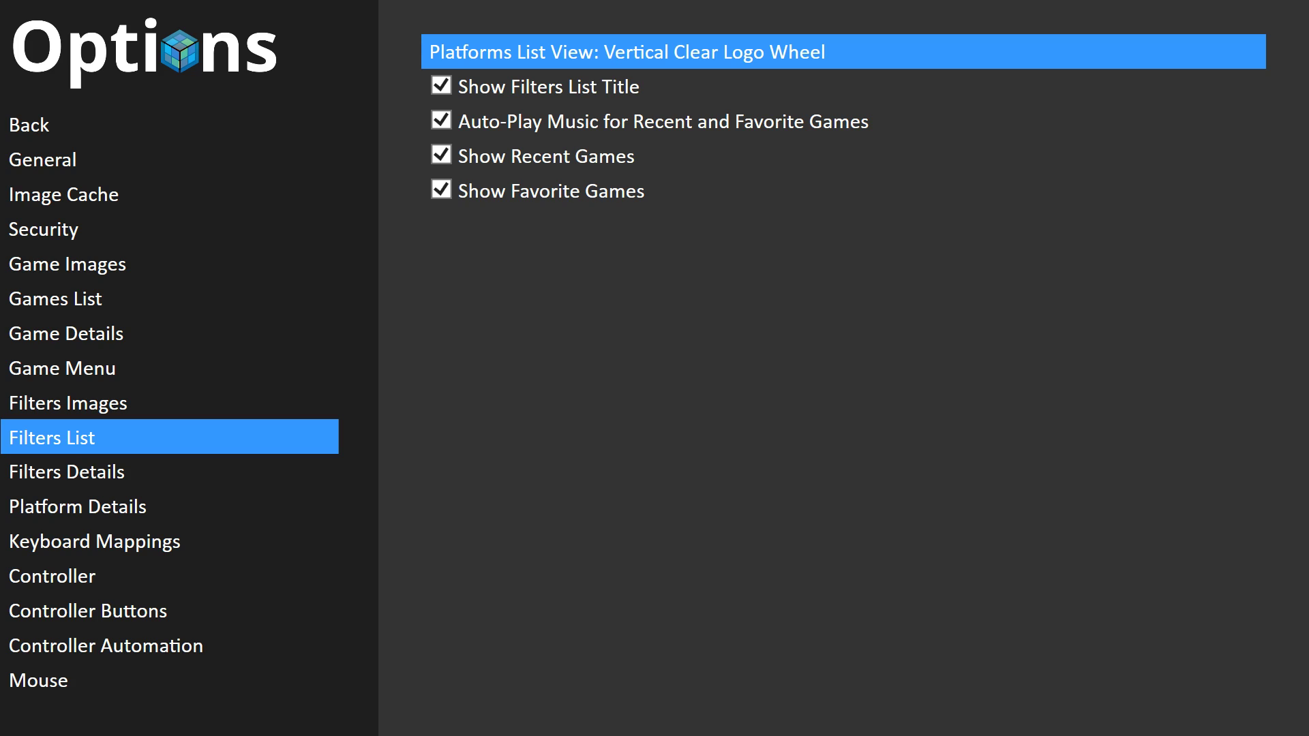
Change Platforms List View to Text List with Details and browse Keyboard Mappings down to Switch View.
key("Right")
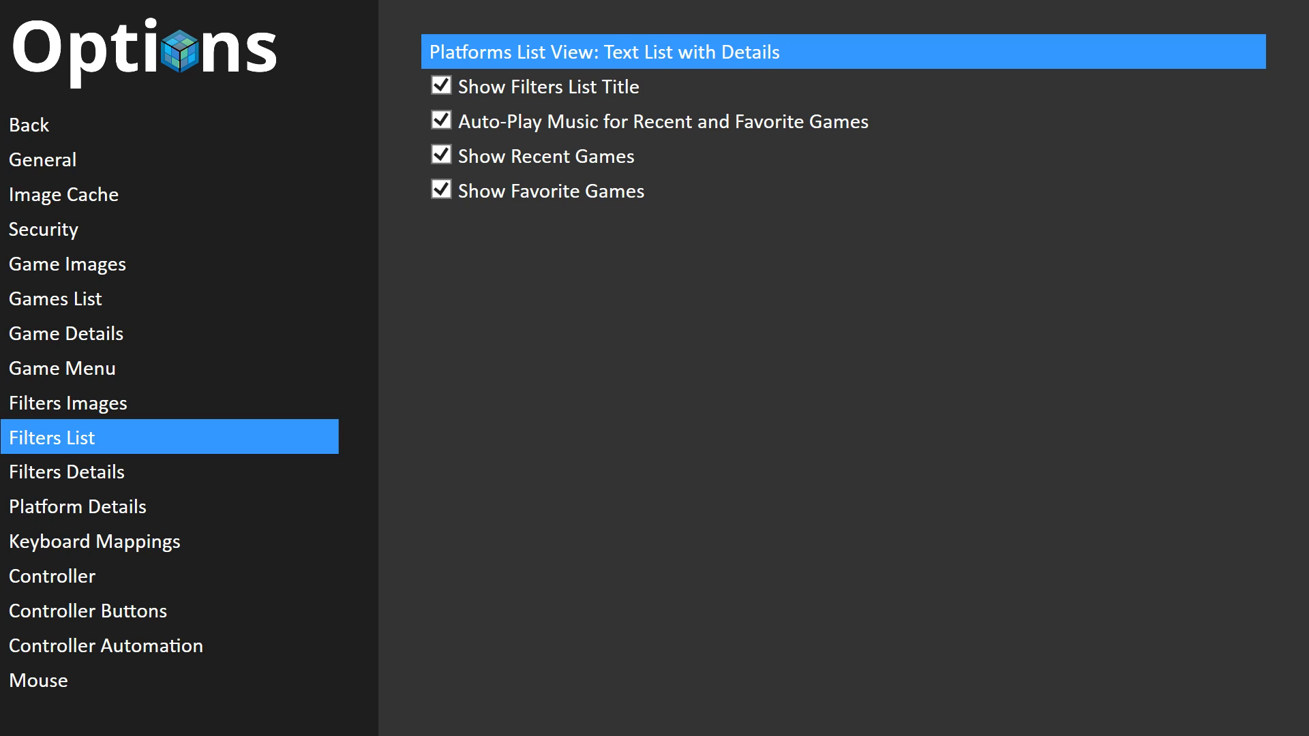
key("Left")
key("Down")
key("Down")
key("Down")
key("Down")
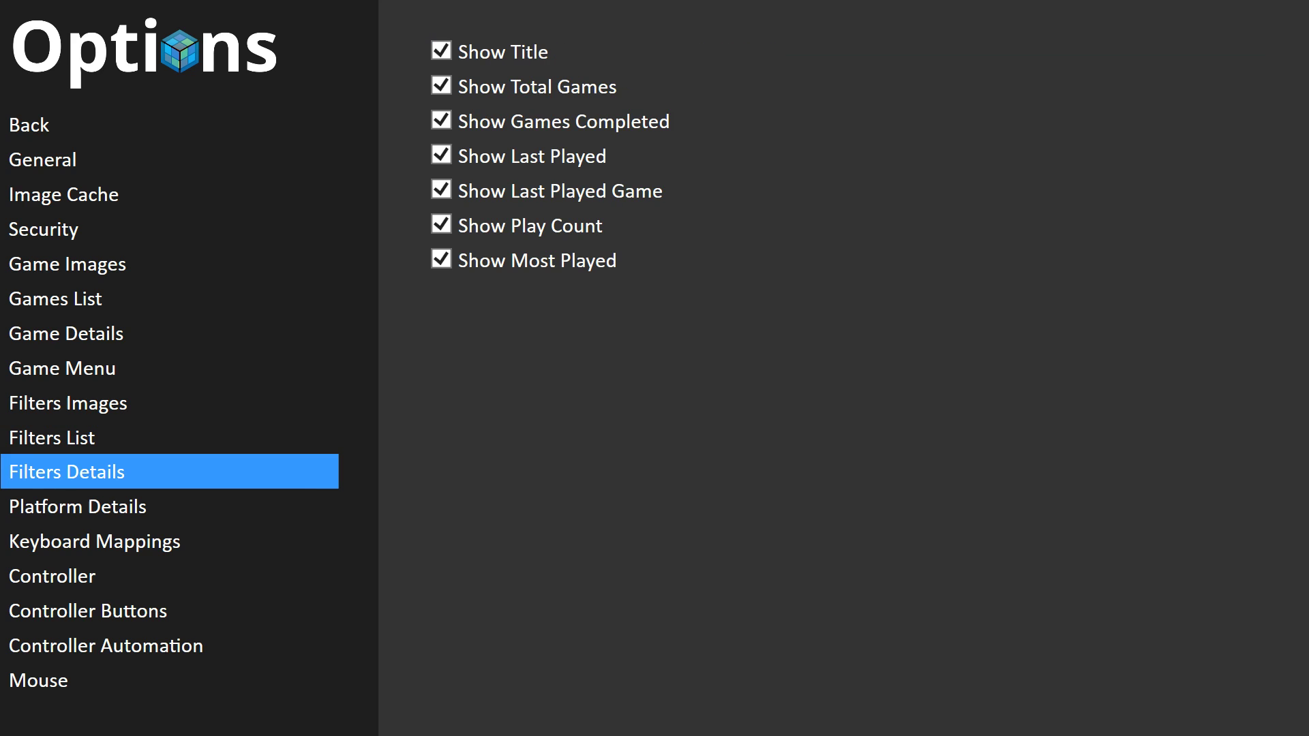
key("Up")
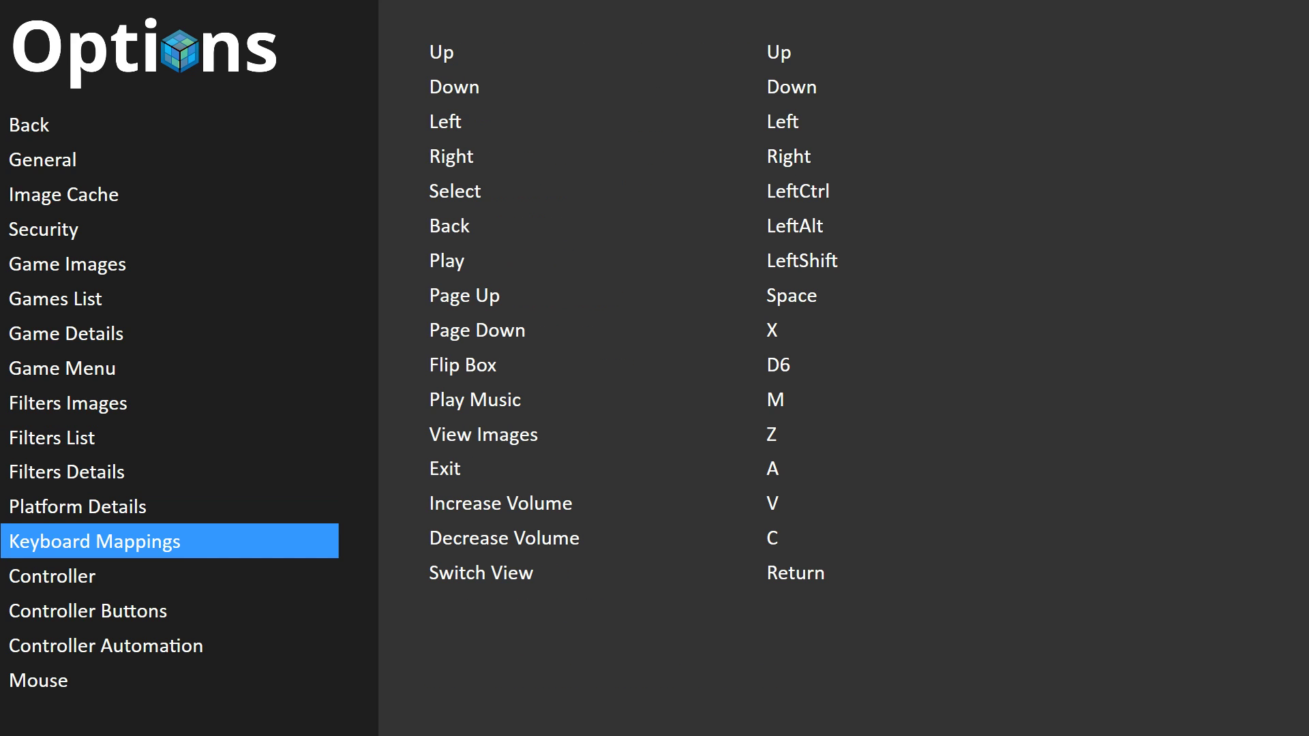
key("Right")
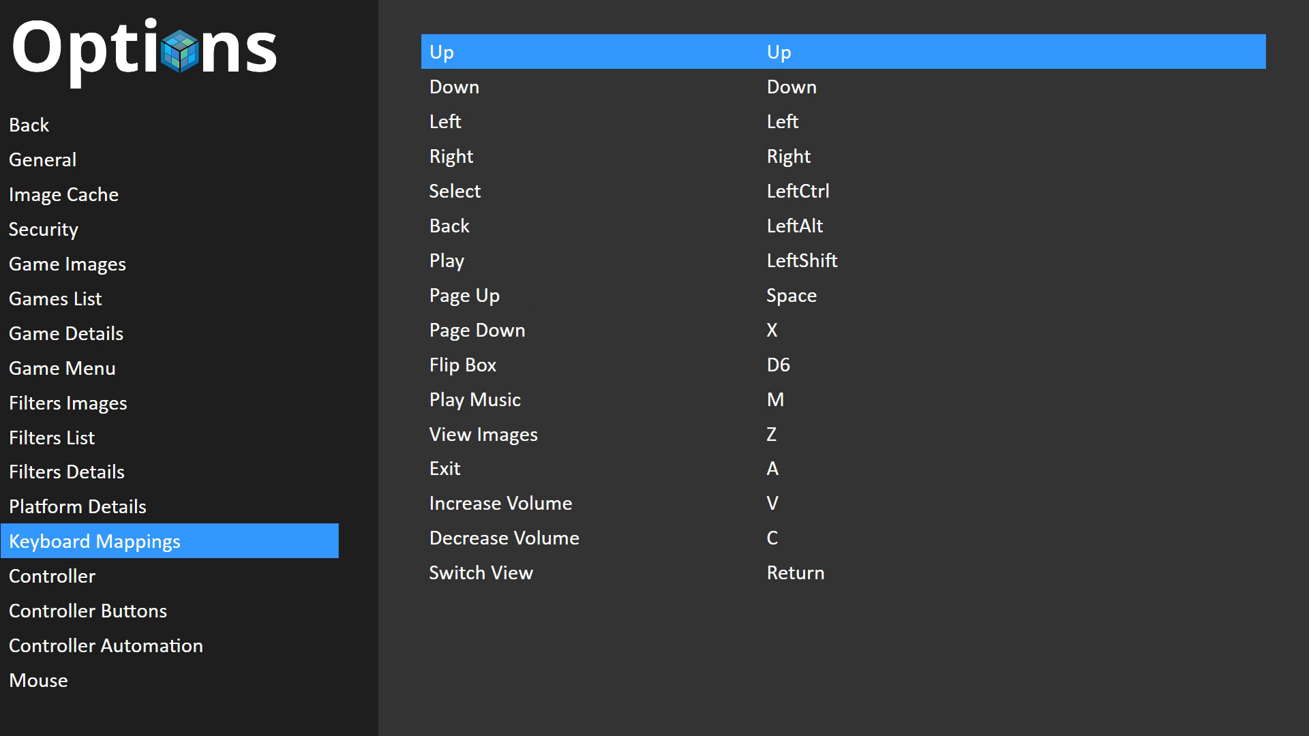
key("Down")
key("Down")
key("Down")
key("Down")
key("Down")
key("Down")
key("Down")
key("Down")
key("Down")
key("Down")
key("Down")
key("Down")
key("Down")
key("Down")
key("Down")
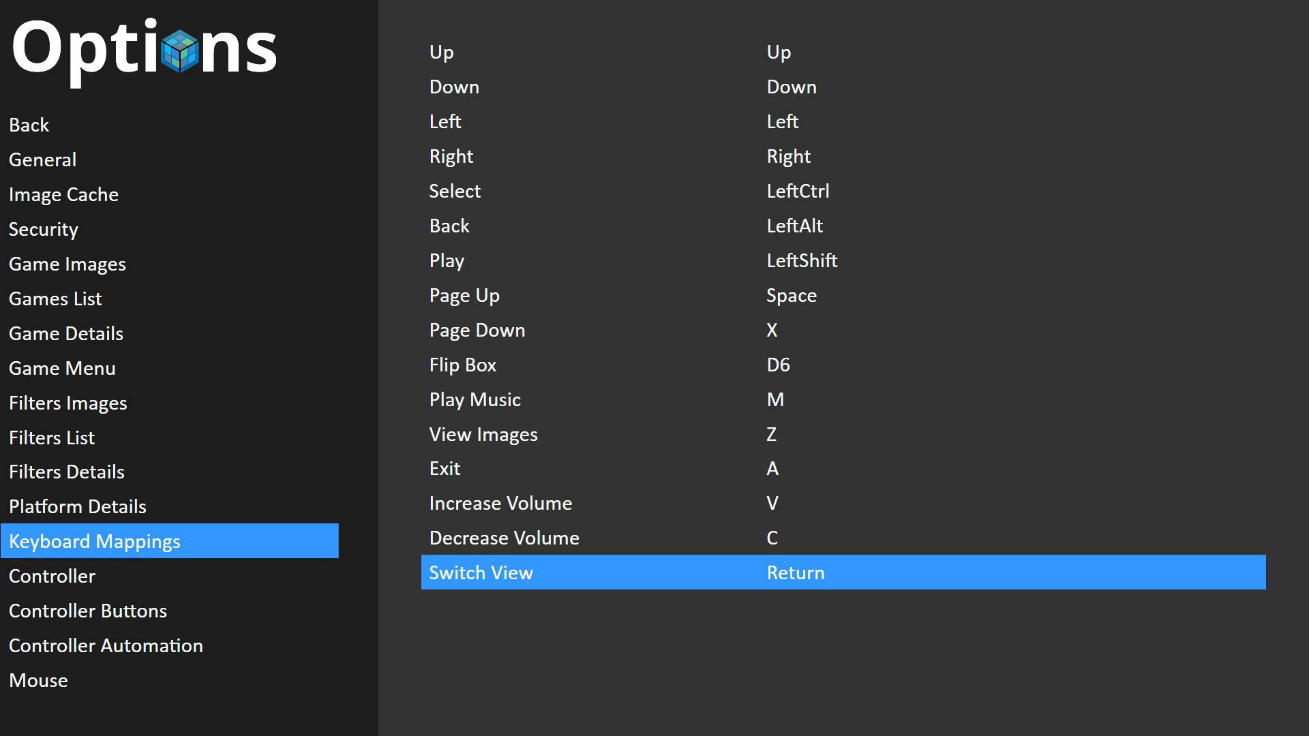
Browse the Controller Buttons mappings down to Switch View.
key("Left")
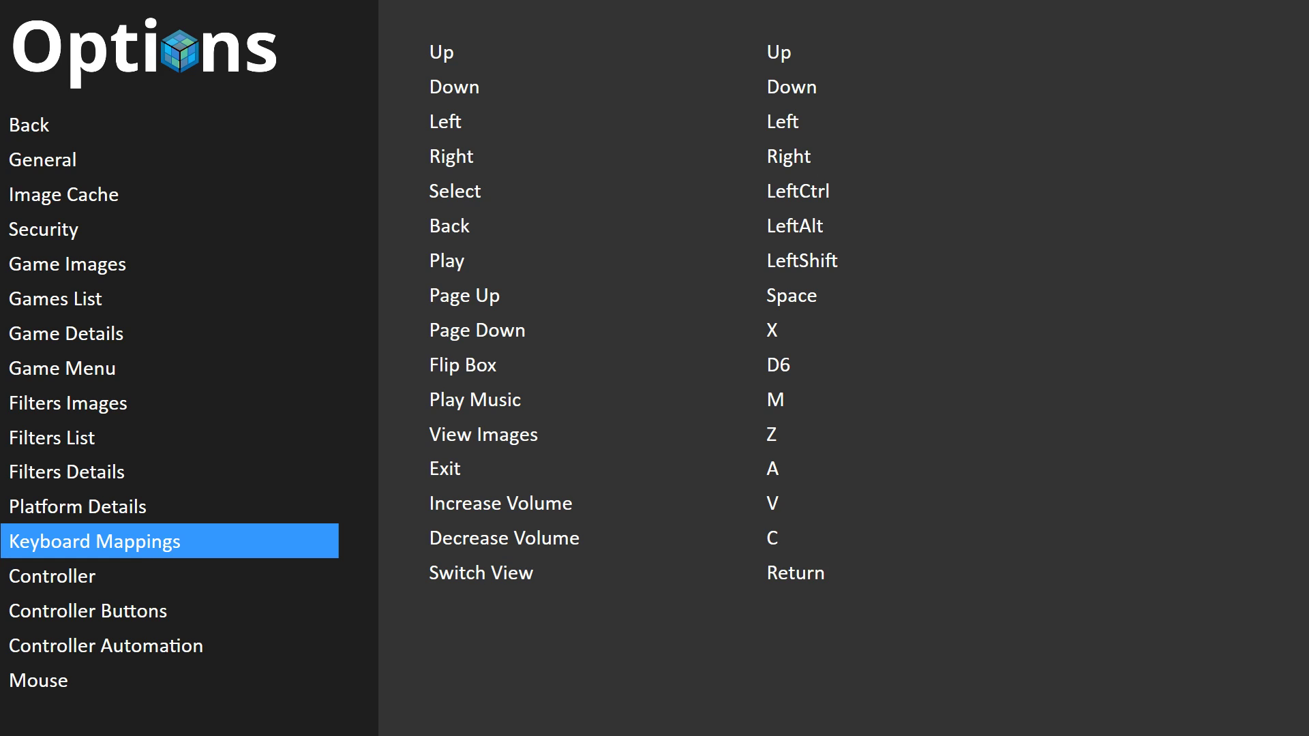
key("Down")
key("Down")
key("Right")
key("Down")
key("Down")
key("Down")
key("Down")
key("Down")
key("Down")
key("Down")
key("Down")
key("Down")
key("Down")
key("Down")
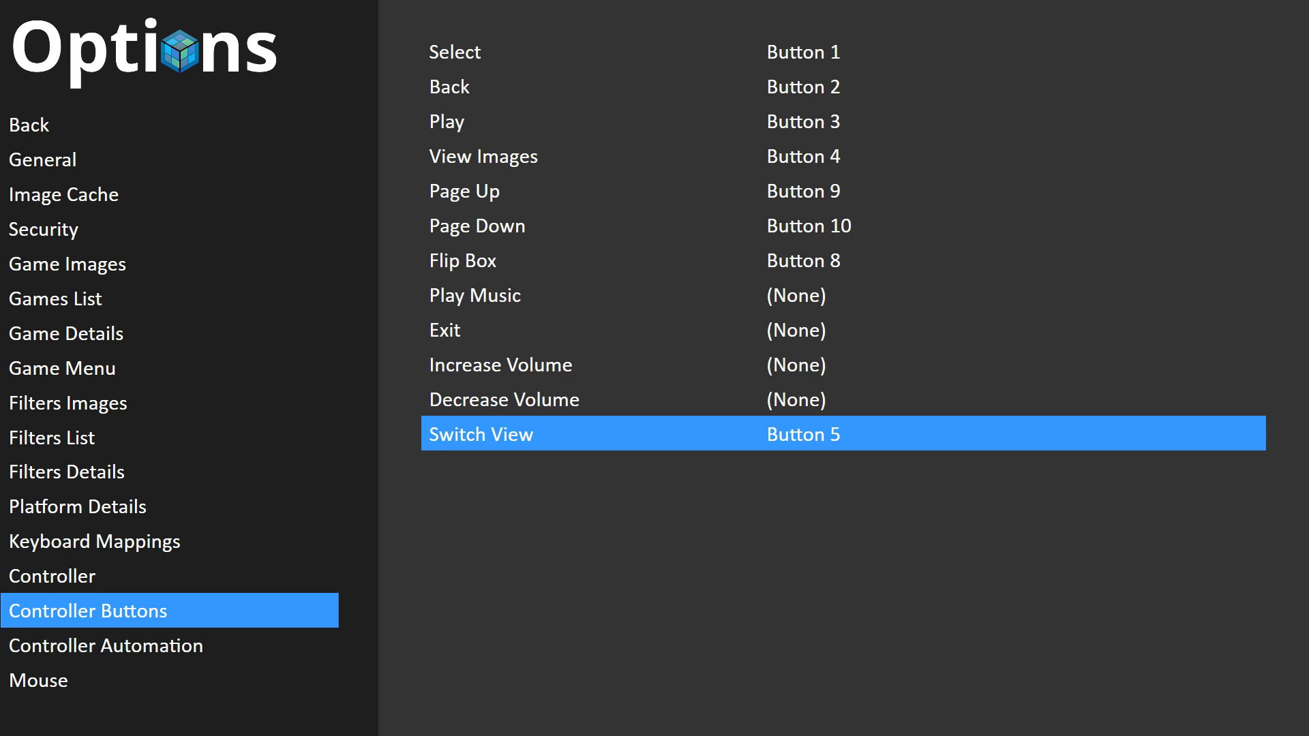
Exit Options and the main menu, then switch the platforms list to a vertical logo wheel with V.
key("Left")
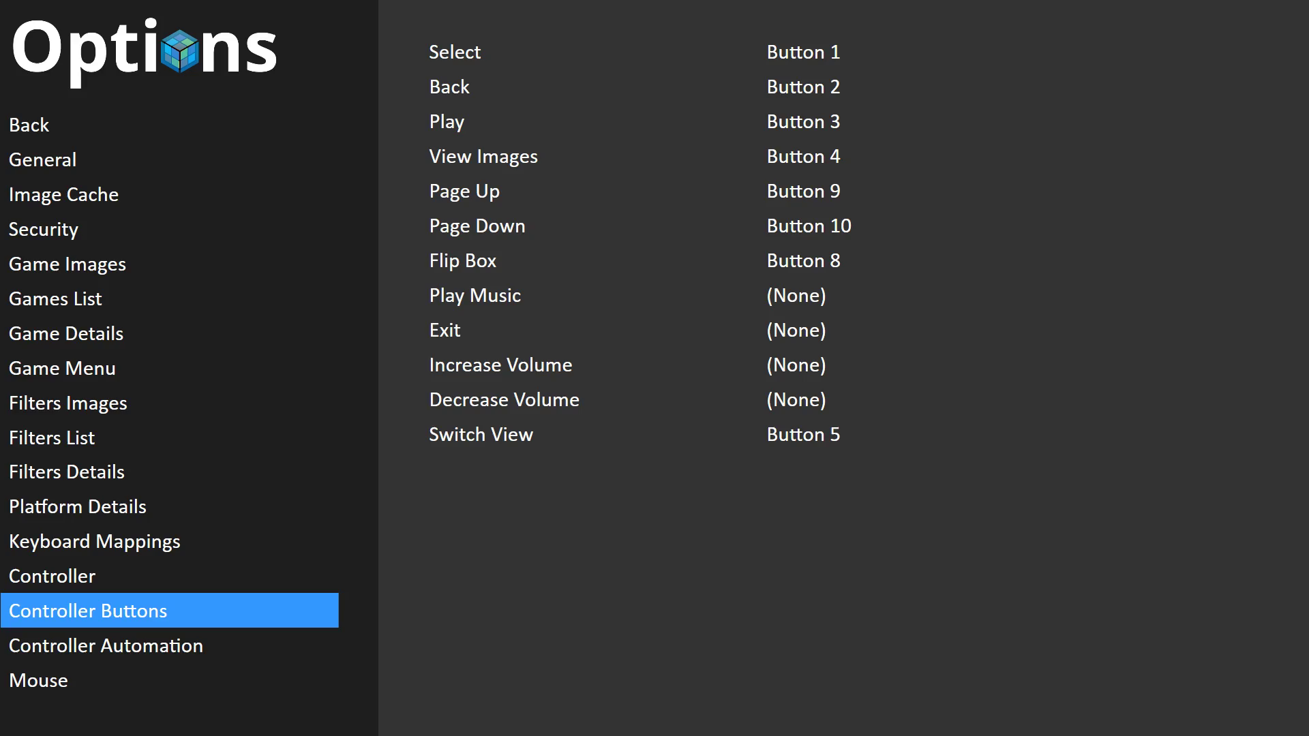
key("Escape")
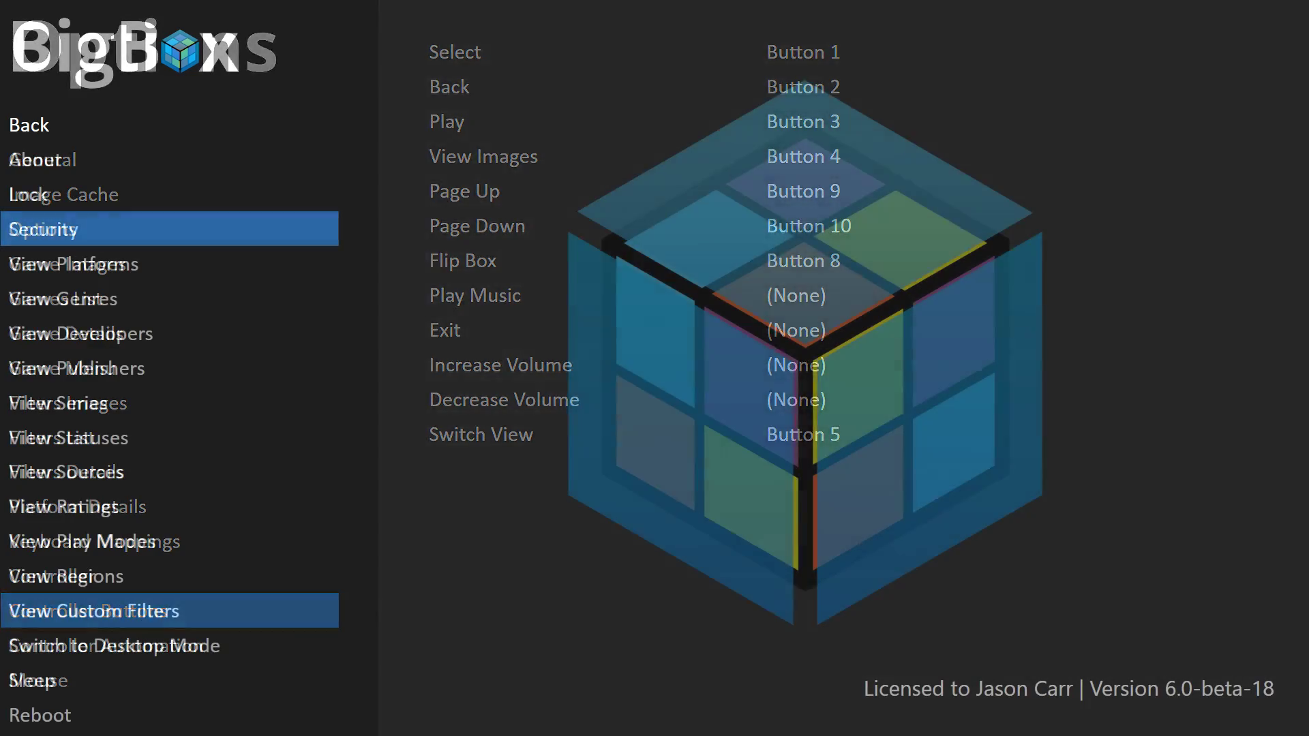
key("Escape")
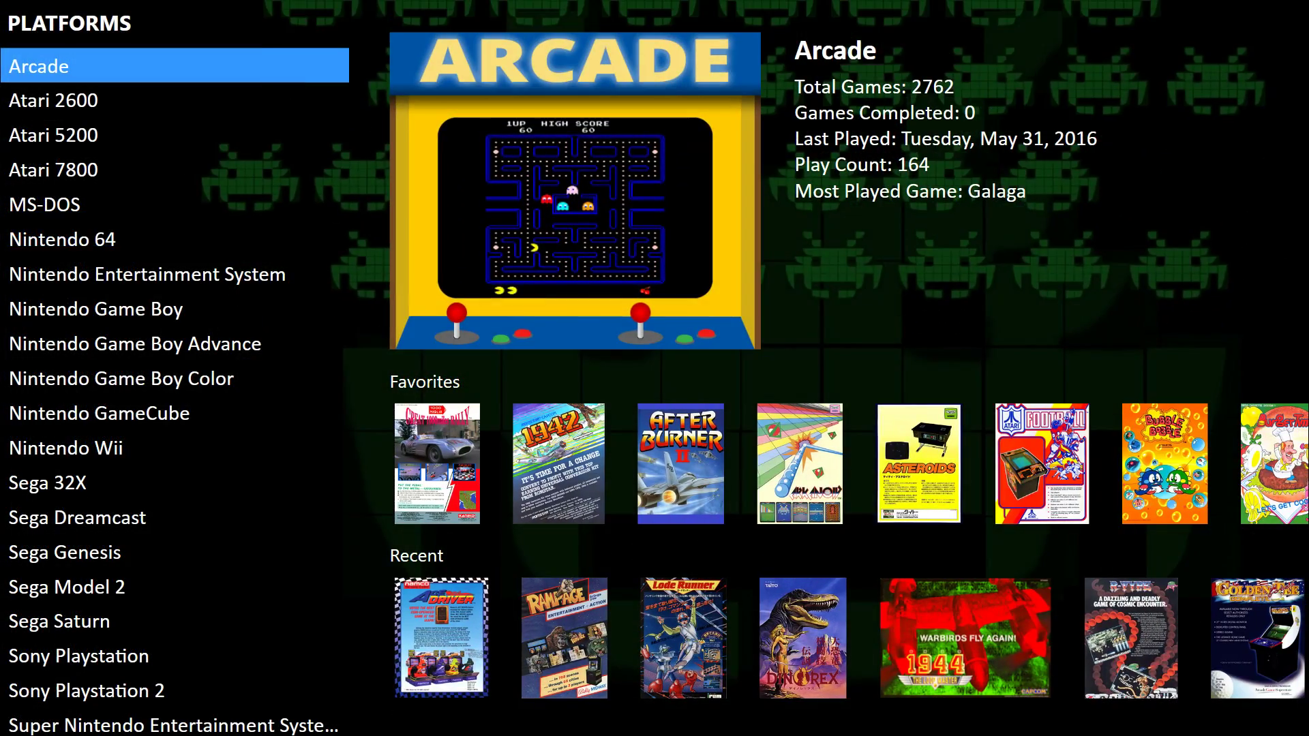
key("v")
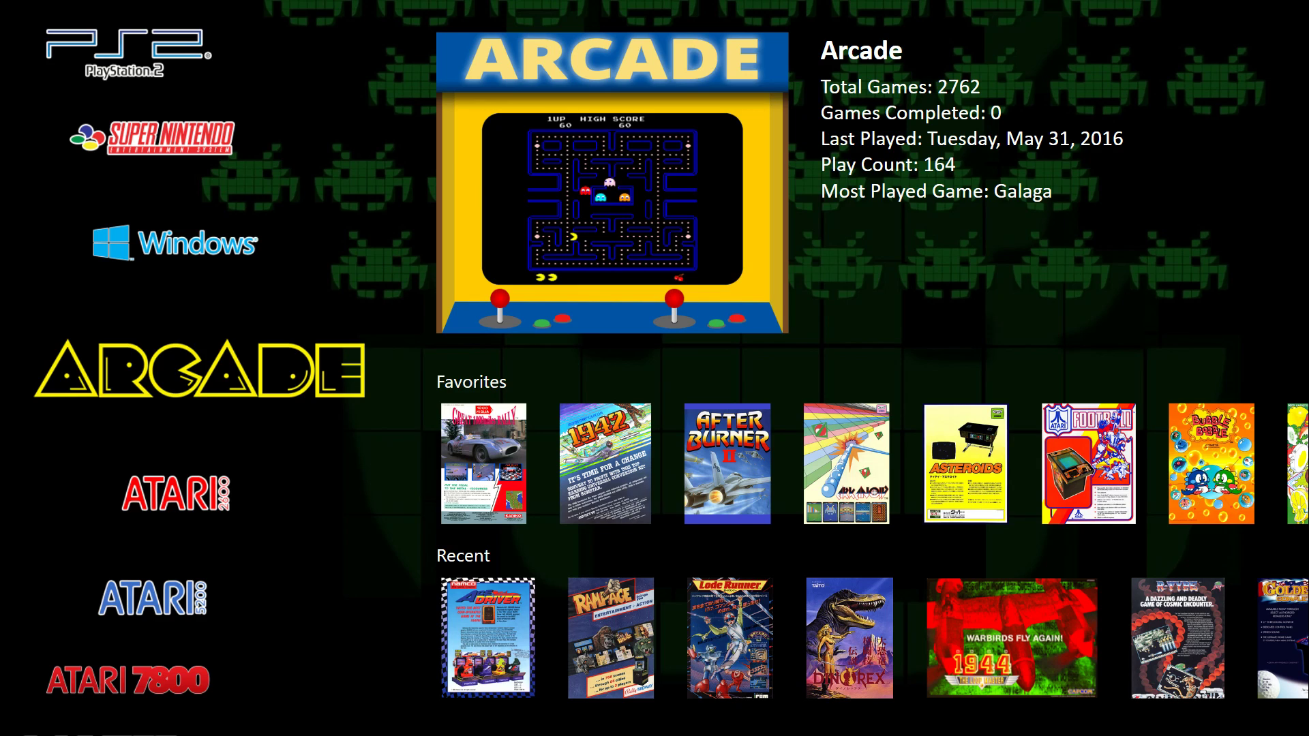
Open the Nintendo 64 games and browse through AeroGauge, Army Men: Sarge's Heroes 2 and BattleTanx.
key("Down")
key("Down")
key("Down")
key("Down")
key("Down")
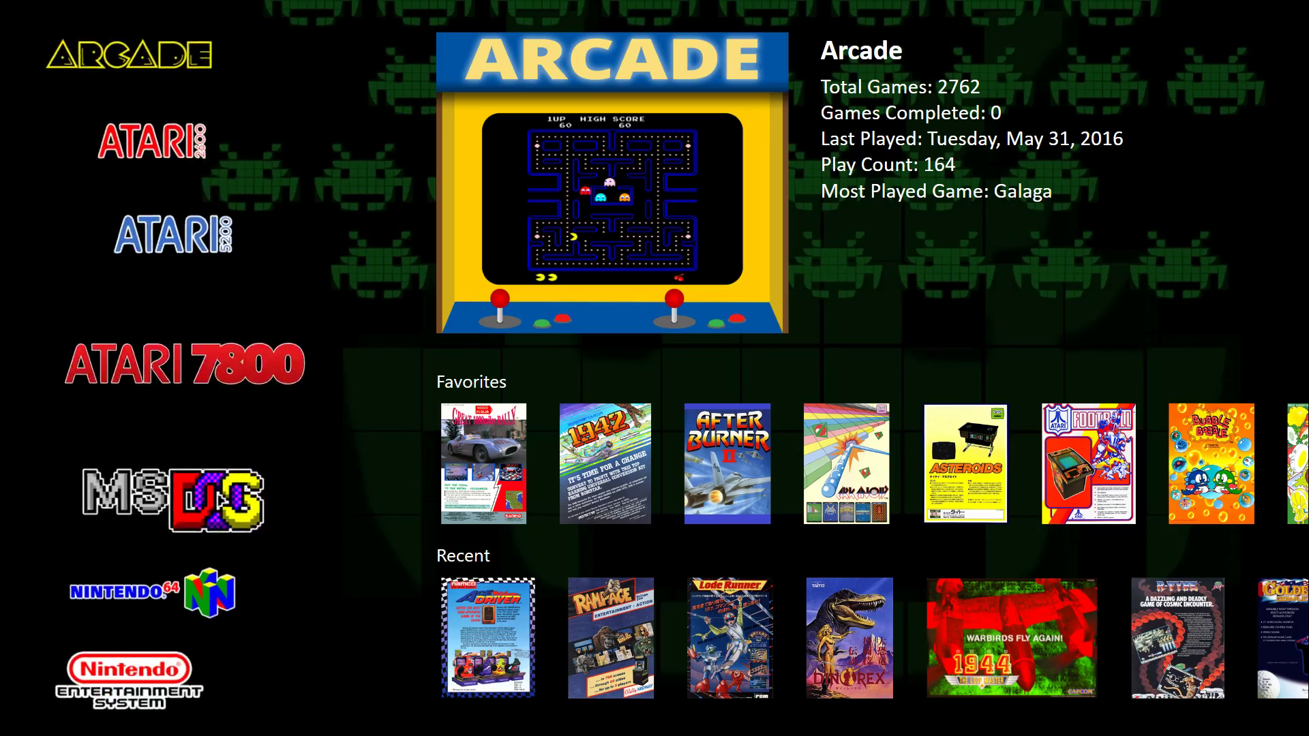
key("Return")
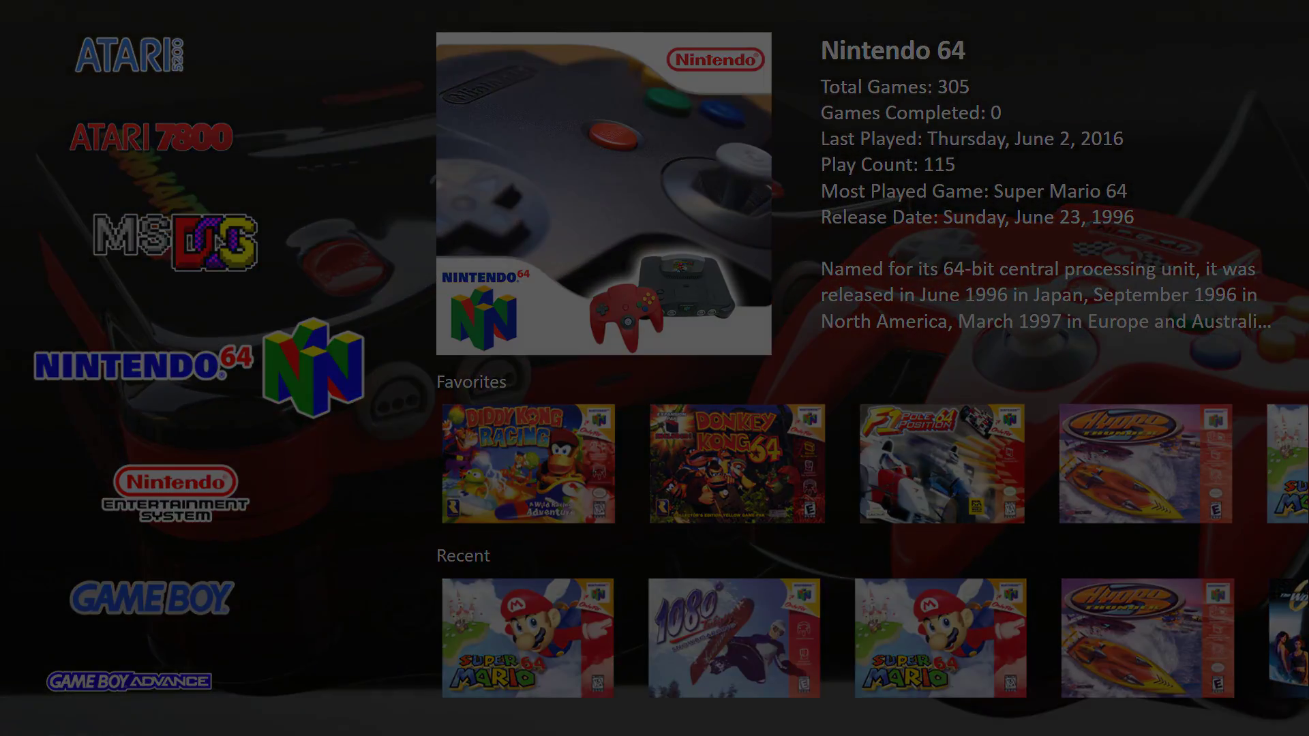
key("Down")
key("Down")
key("Down")
key("Down")
key("Down")
key("Down")
key("Down")
key("Down")
key("Down")
key("Down")
key("Down")
key("Down")
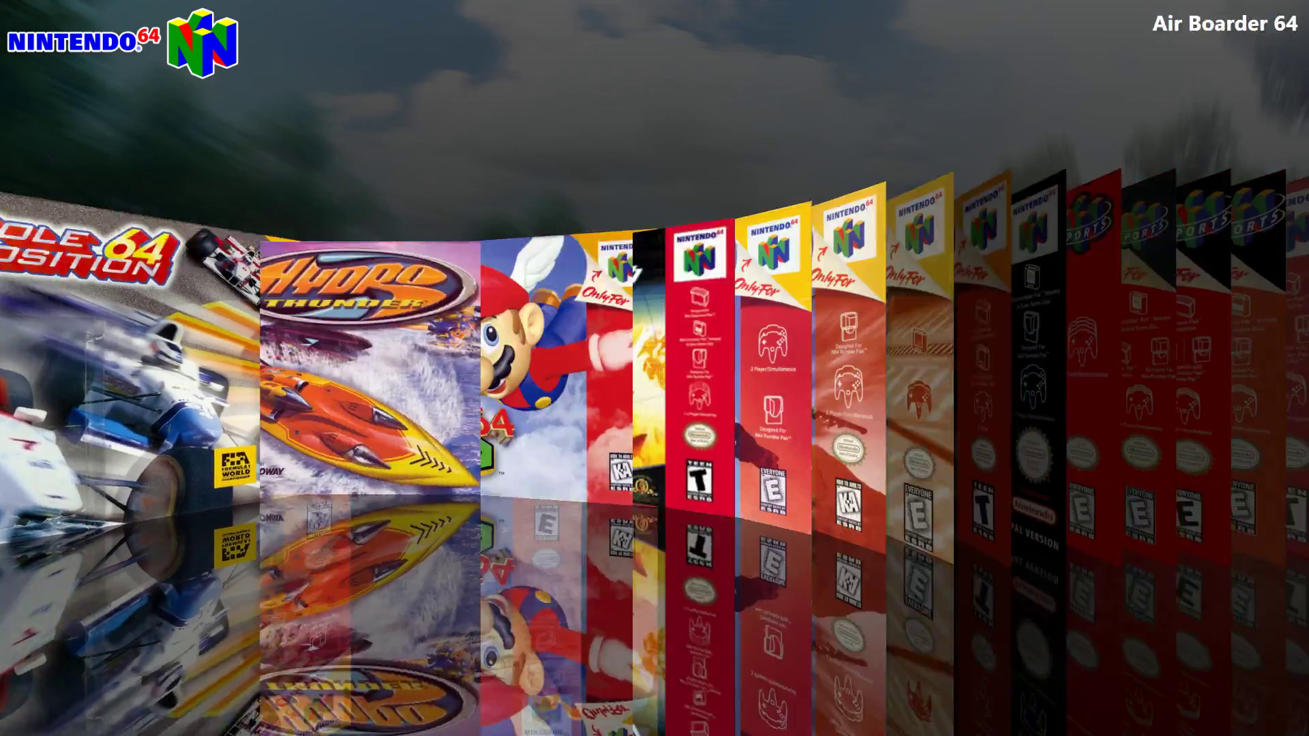
key("Up")
key("Up")
key("Up")
key("Up")
key("Up")
key("Up")
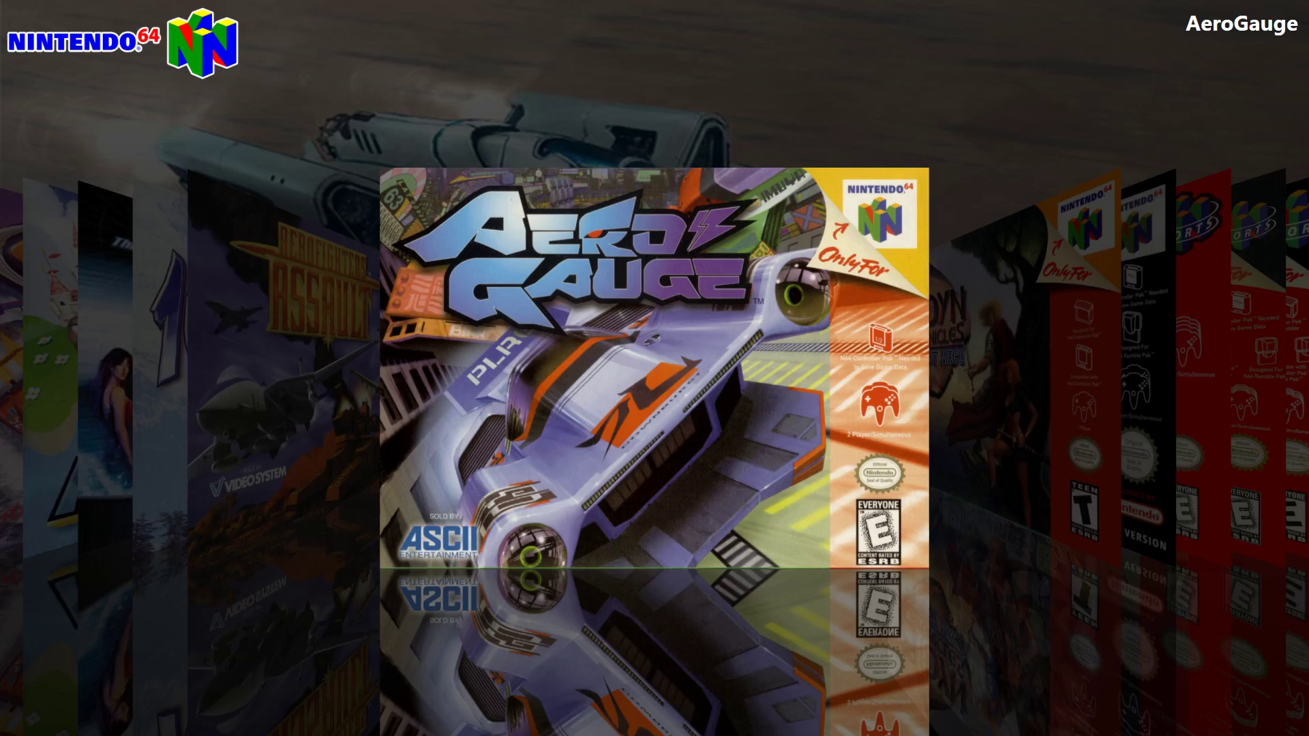
key("Down")
key("Down")
key("Down")
key("Down")
key("Down")
key("Down")
key("Down")
key("Down")
key("Down")
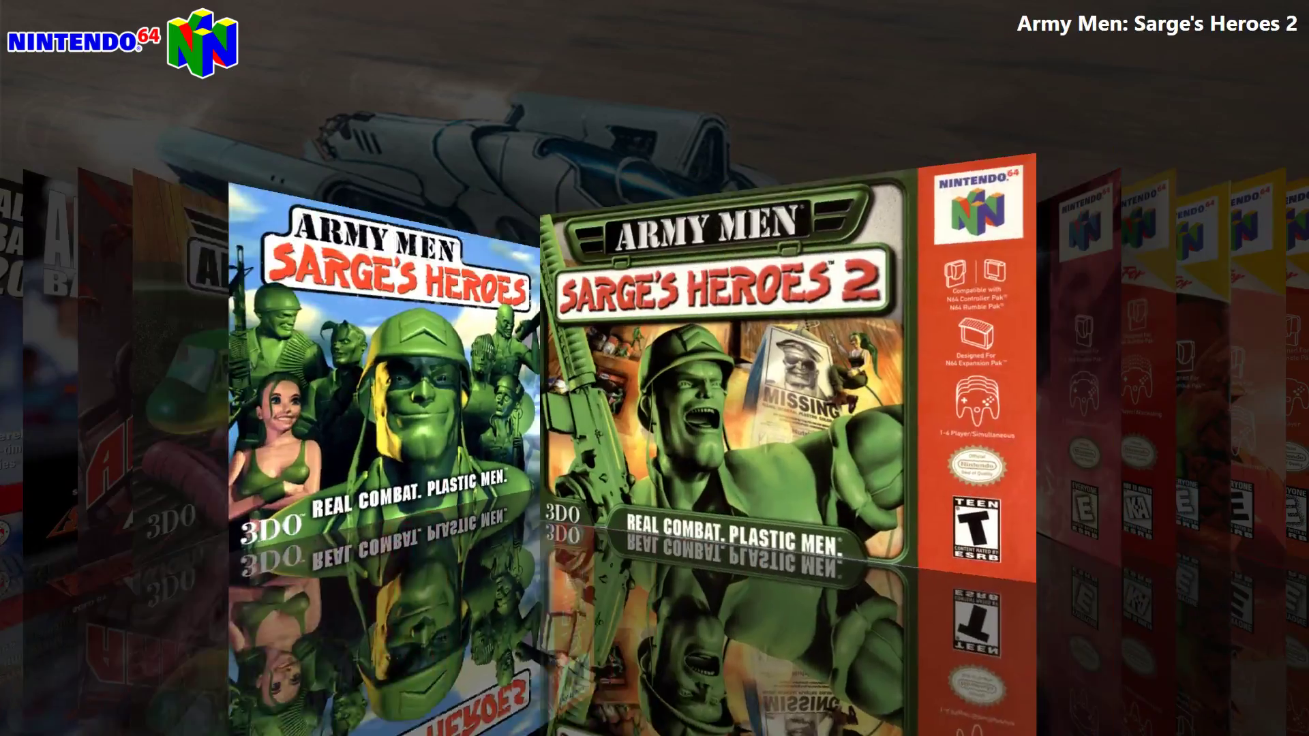
key("Down")
key("Down")
key("Down")
key("Down")
key("Down")
key("Down")
key("Down")
key("Down")
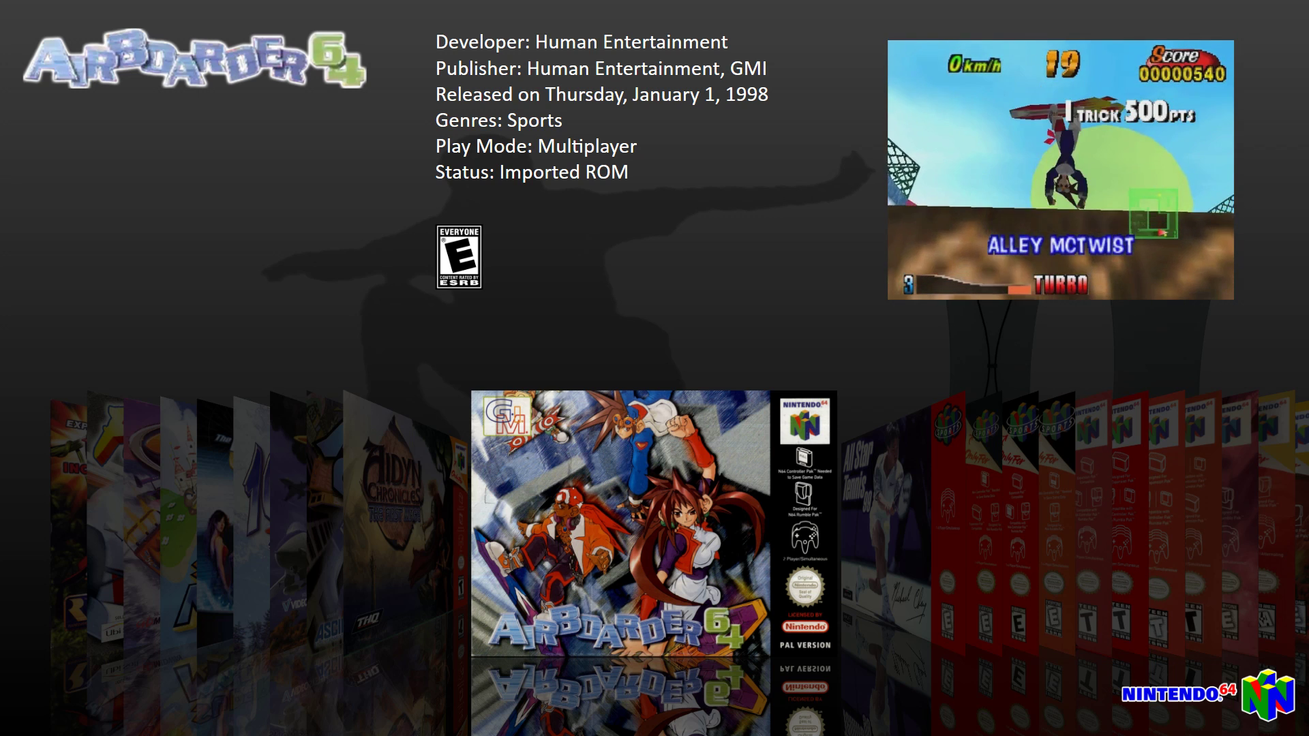
Move to All-Star Baseball 99, then back out to the Nintendo 64 platform screen.
key("Right")
key("Right")
key("Right")
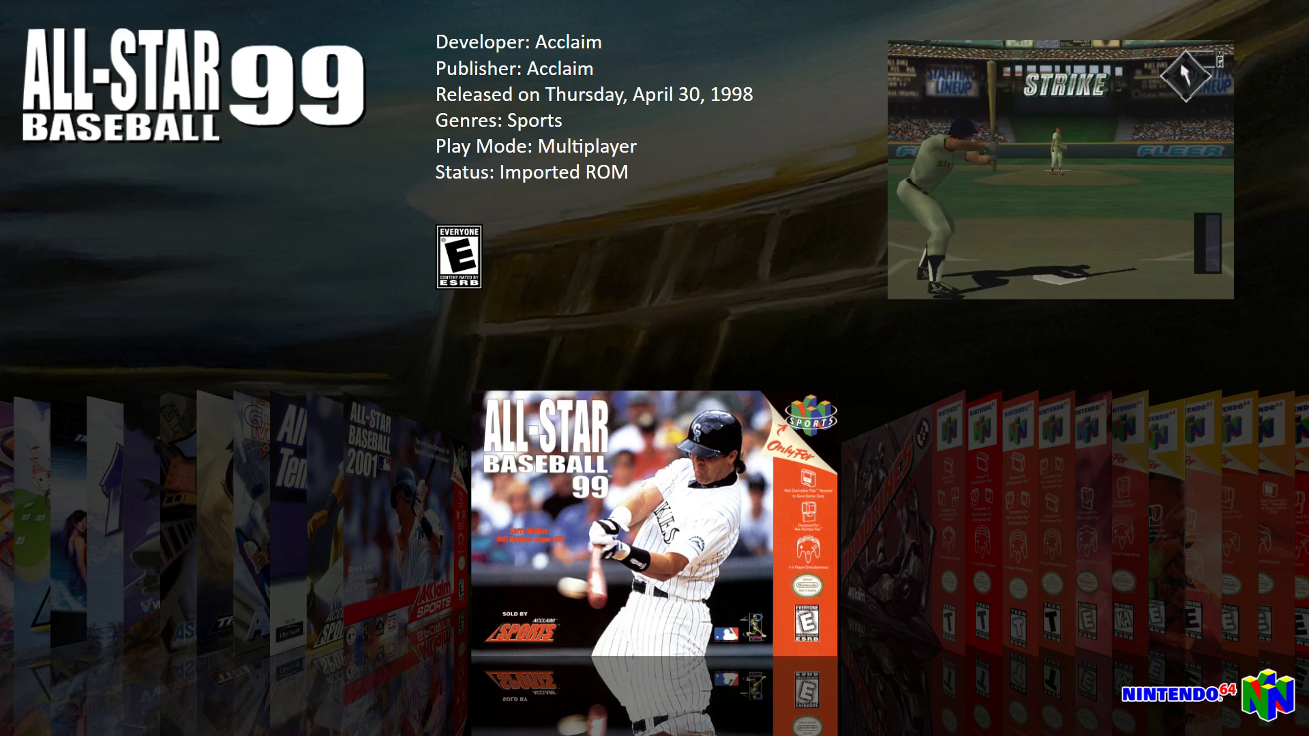
key("Escape")
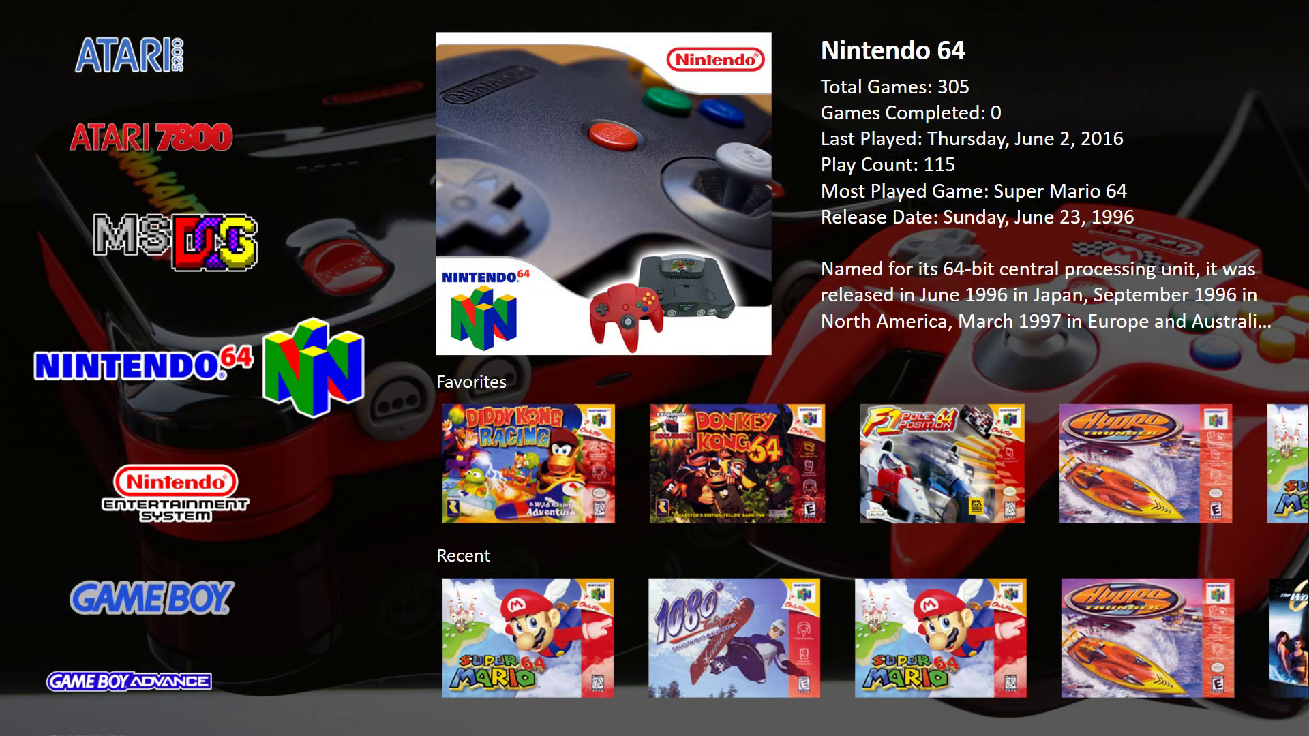